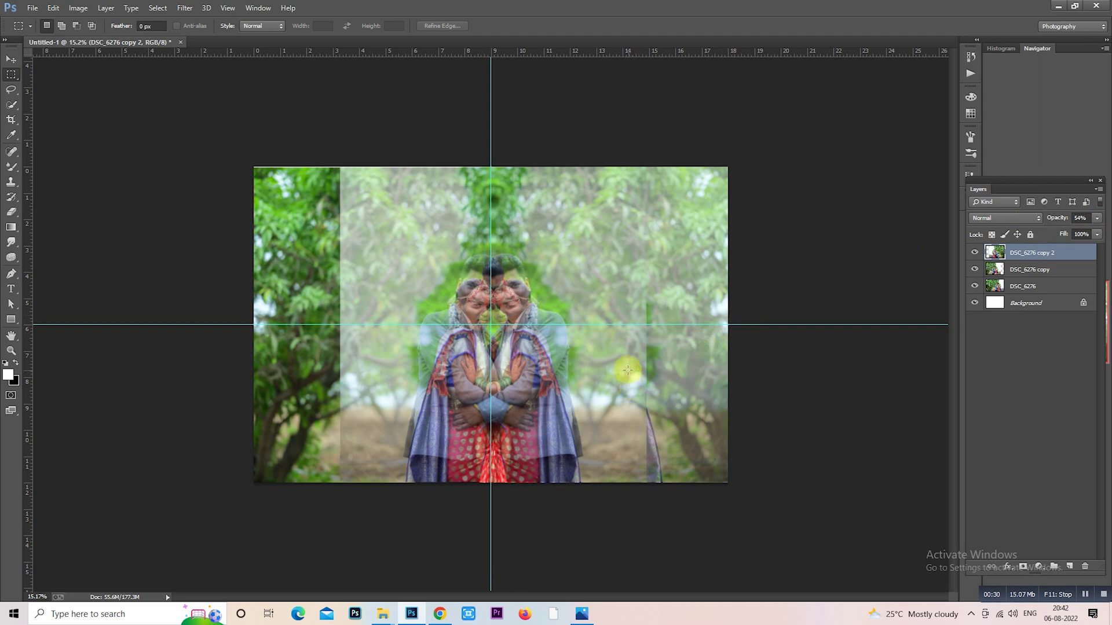
# - Shift the DSC_6276 copy 2 layer slightly so the mirrored couples line up, and restore its opacity to 100%
pyautogui.rightClick(612, 350)
pyautogui.click(678, 478)
pyautogui.moveTo(656, 407); pyautogui.dragTo(653, 409)
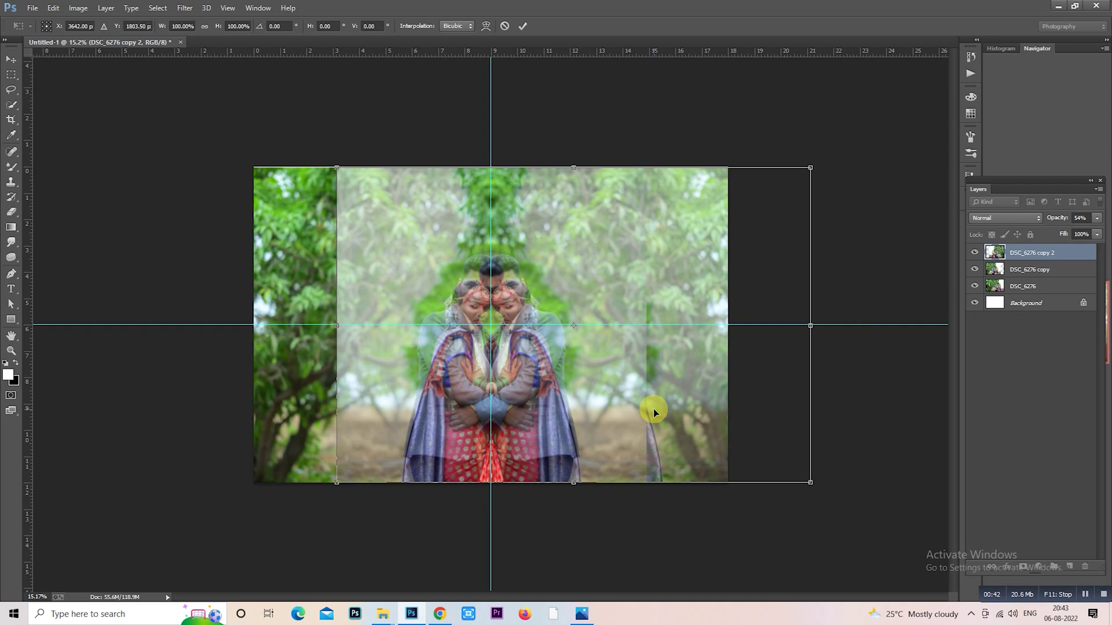
pyautogui.press('Return')
pyautogui.moveTo(1051, 219); pyautogui.dragTo(1107, 223)
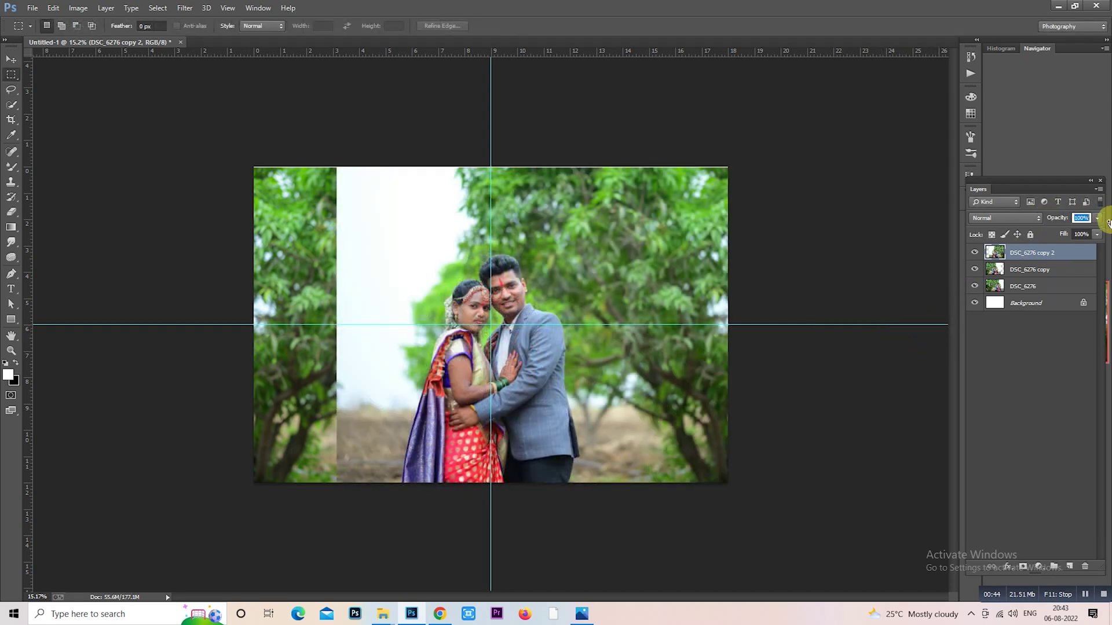
# - Move the DSC_6276 copy layer above DSC_6276 copy 2 and add a layer mask to it
pyautogui.click(1037, 255)
pyautogui.moveTo(1035, 270); pyautogui.dragTo(1020, 249)
pyautogui.click(1023, 567)
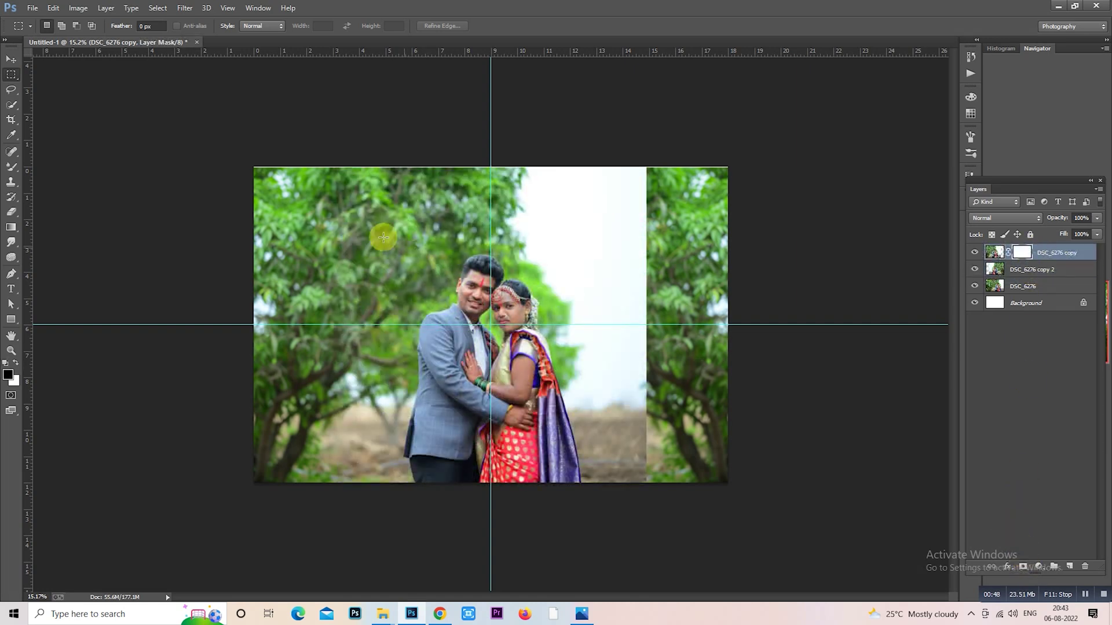
# - Paint black on the mask with a soft 3000 px brush over the bright sky at the photo's right
pyautogui.moveTo(11, 166); pyautogui.dragTo(37, 169)
pyautogui.click(36, 168)
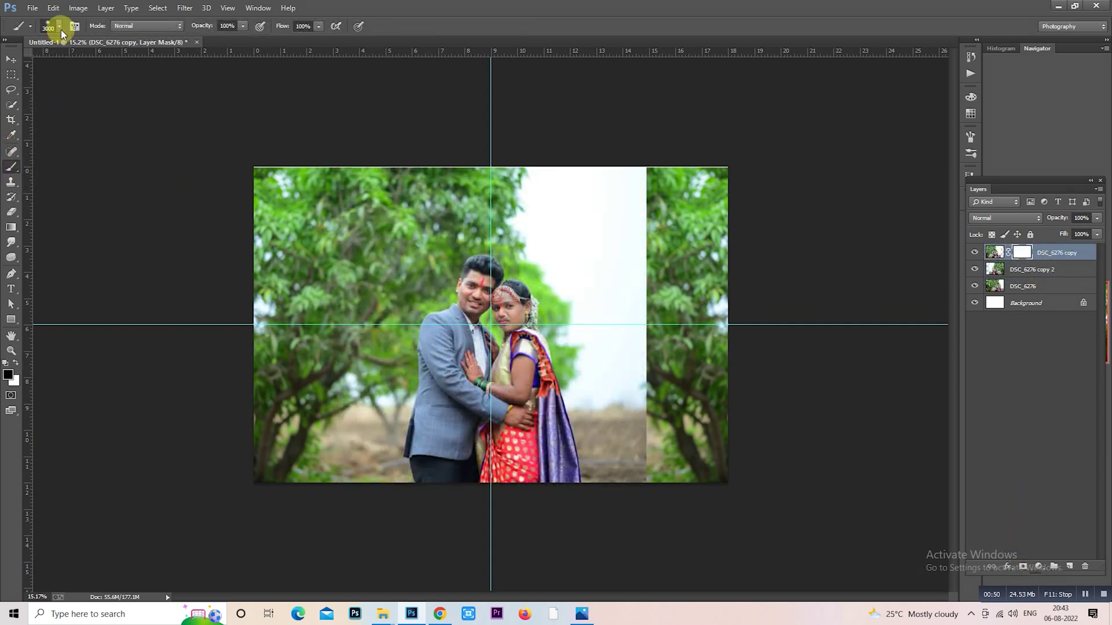
pyautogui.click(59, 28)
pyautogui.click(32, 119)
pyautogui.click(735, 232)
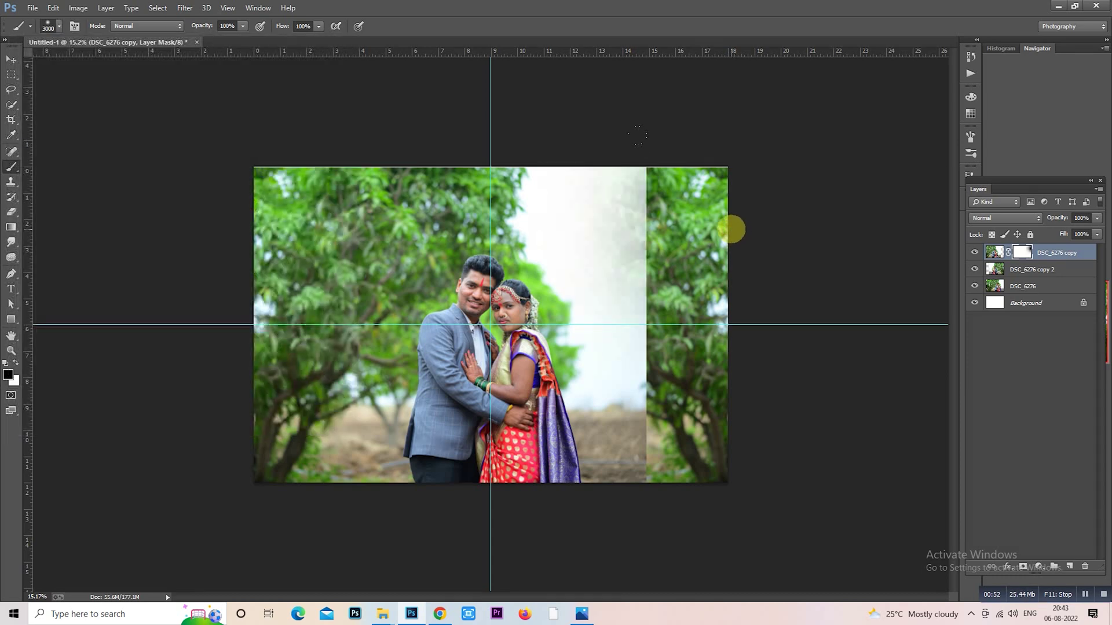
# - Reduce the brush to 1600 px and paint on the mask across the sky and the vertical seam right of the bride
pyautogui.press('[')
pyautogui.press('[')
pyautogui.press('[')
pyautogui.press('[')
pyautogui.press('[')
pyautogui.press('[')
pyautogui.press('[')
pyautogui.press('[')
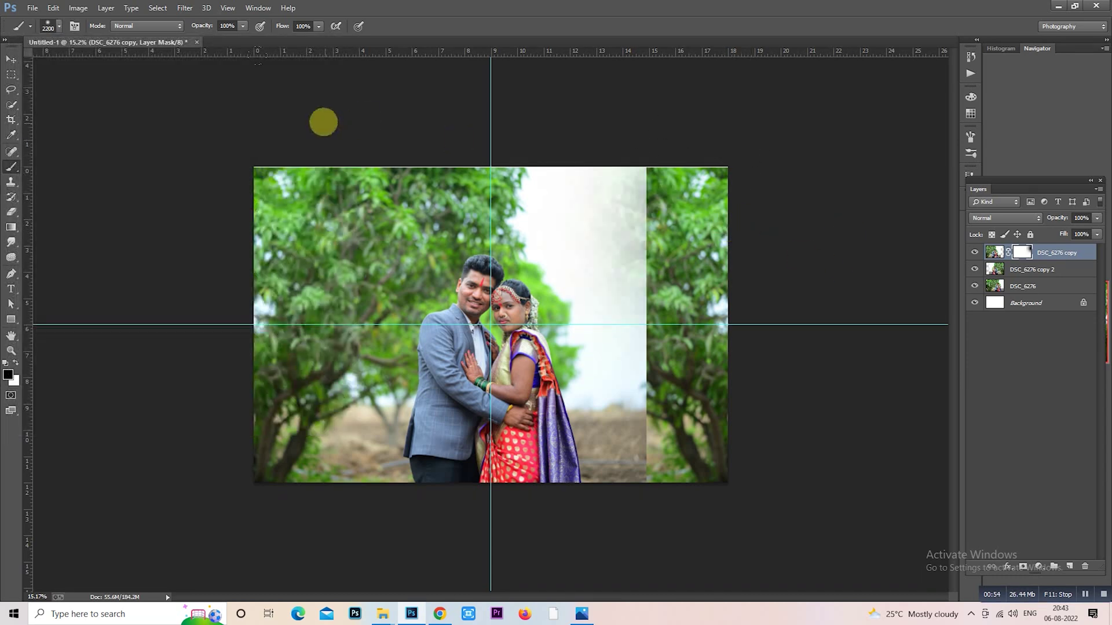
pyautogui.press('[')
pyautogui.press('[')
pyautogui.press('[')
pyautogui.press('[')
pyautogui.press('[')
pyautogui.press('[')
pyautogui.click(670, 218)
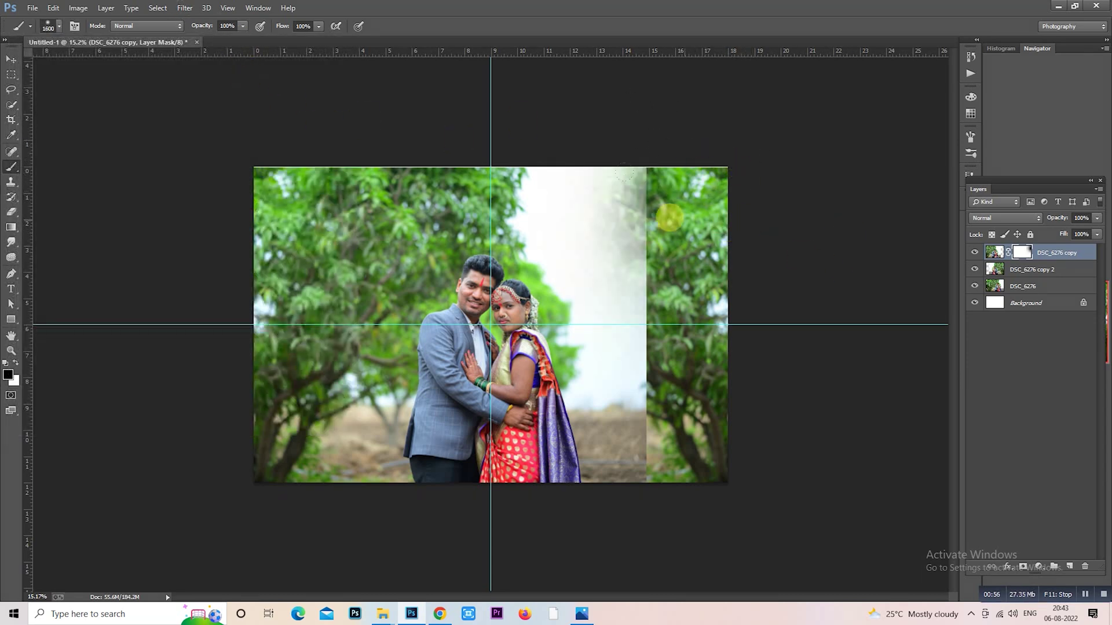
pyautogui.moveTo(669, 217)
pyautogui.mouseDown()
pyautogui.moveTo(643, 168)
pyautogui.moveTo(650, 429)
pyautogui.moveTo(579, 336)
pyautogui.moveTo(608, 440)
pyautogui.moveTo(562, 273)
pyautogui.moveTo(531, 216)
pyautogui.moveTo(526, 239)
pyautogui.moveTo(565, 191)
pyautogui.moveTo(511, 175)
pyautogui.moveTo(608, 219)
pyautogui.moveTo(571, 168)
pyautogui.moveTo(611, 249)
pyautogui.mouseUp()
# - Mask out the remaining sky and ground beside the bride and above the couple, adjusting the brush to 900 px
pyautogui.press('[')
pyautogui.press('[')
pyautogui.press('[')
pyautogui.press('[')
pyautogui.press('[')
pyautogui.press('[')
pyautogui.press('[')
pyautogui.press('[')
pyautogui.press('[')
pyautogui.press('[')
pyautogui.press('[')
pyautogui.press(']')
pyautogui.press(']')
pyautogui.press(']')
pyautogui.press(']')
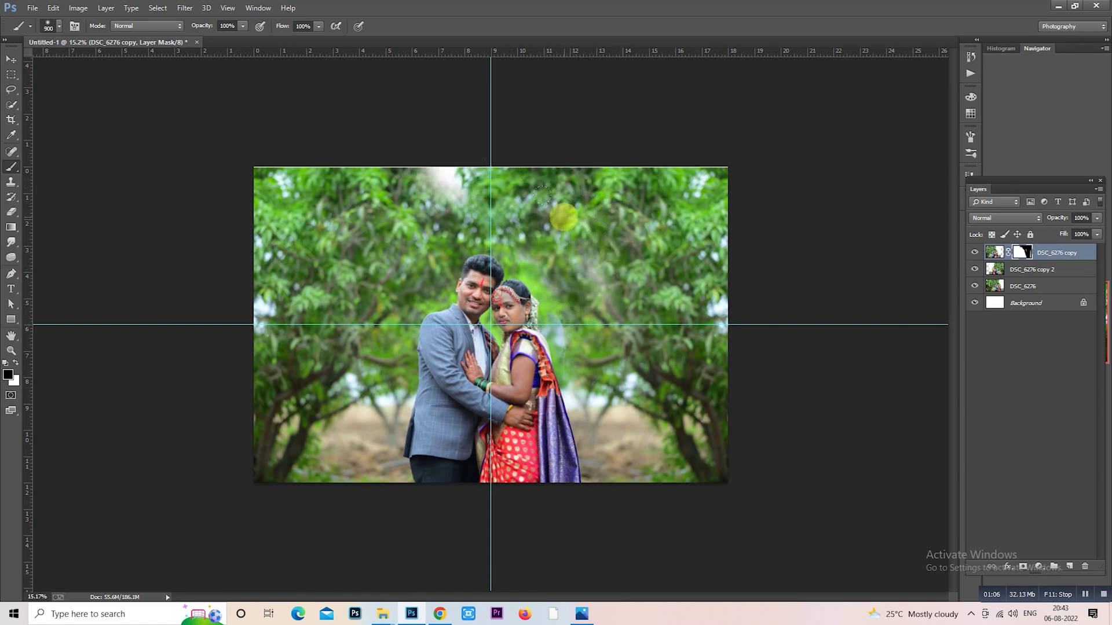
# - Undo the last mask stroke and refine the mask above and beside the bride, reducing the brush from 700 to 400 px
pyautogui.hotkey('ctrl', 'z')
pyautogui.press('[')
pyautogui.press('[')
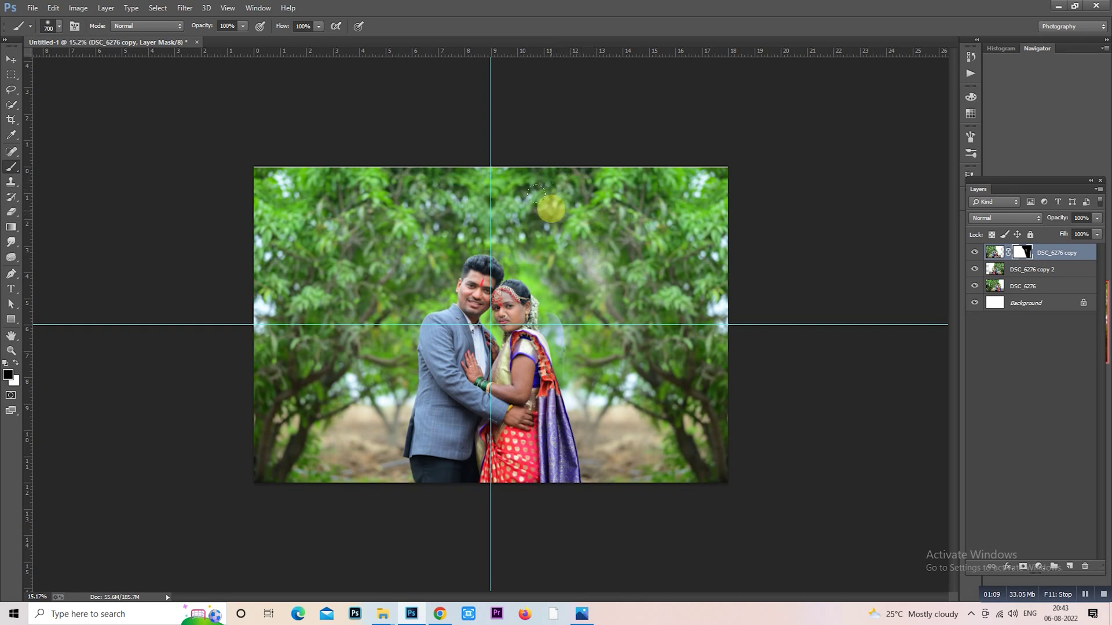
pyautogui.press(']')
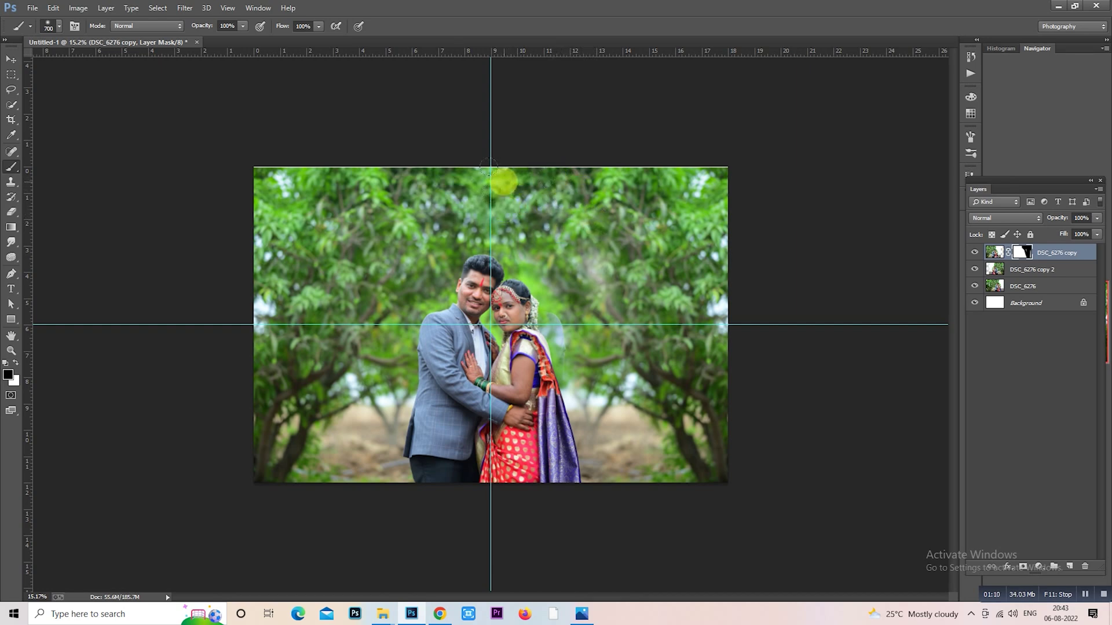
pyautogui.press('[')
pyautogui.press('[')
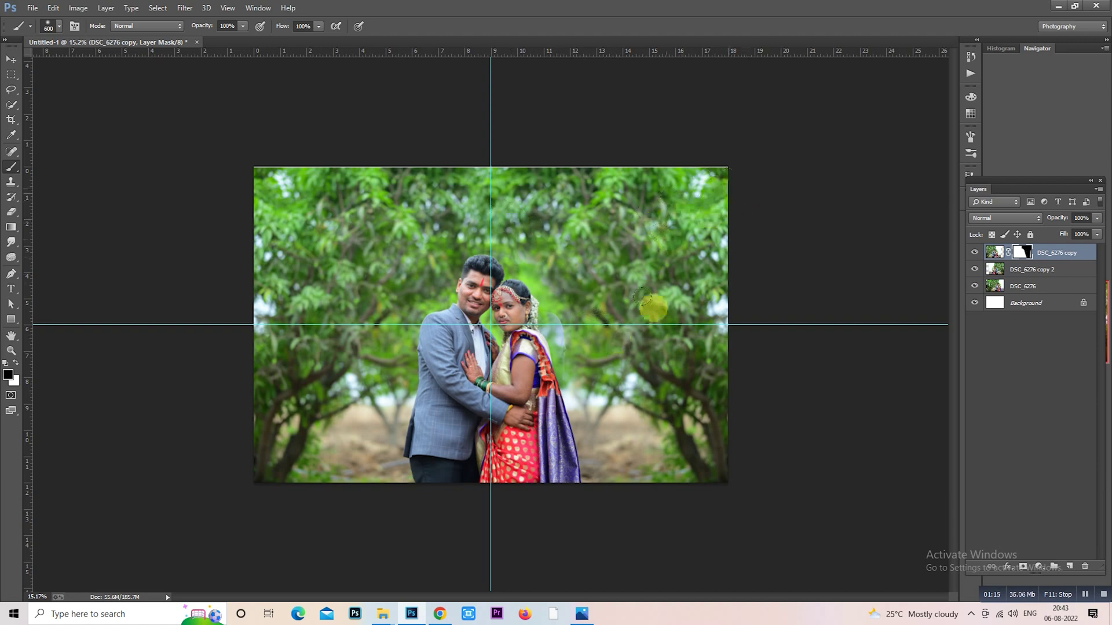
pyautogui.press('[')
pyautogui.press('[')
pyautogui.press('[')
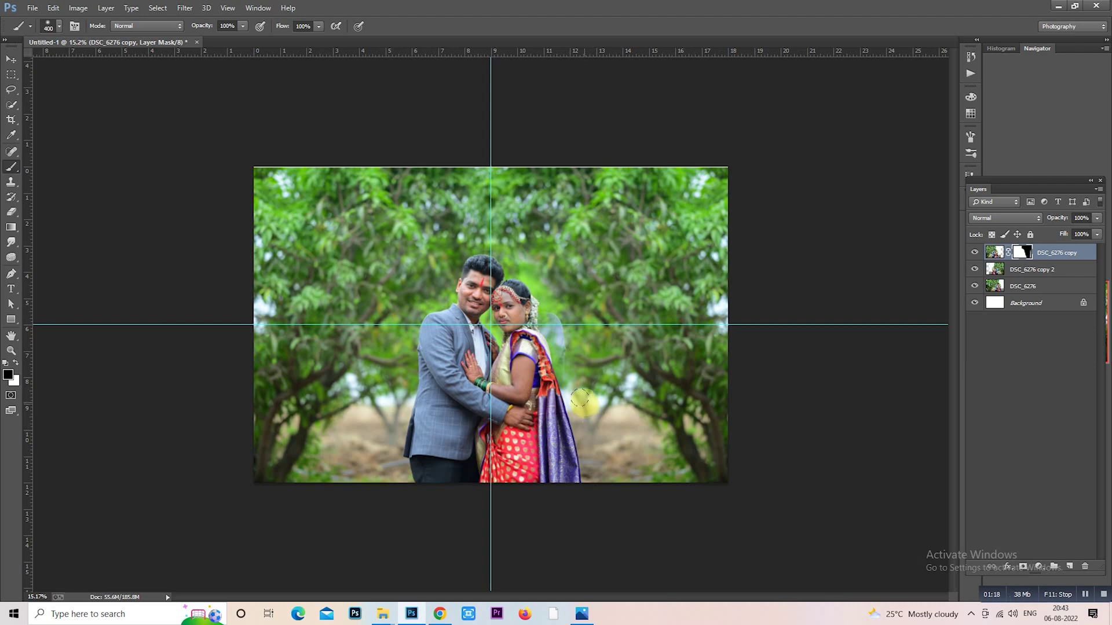
pyautogui.hotkey('ctrl', '+')
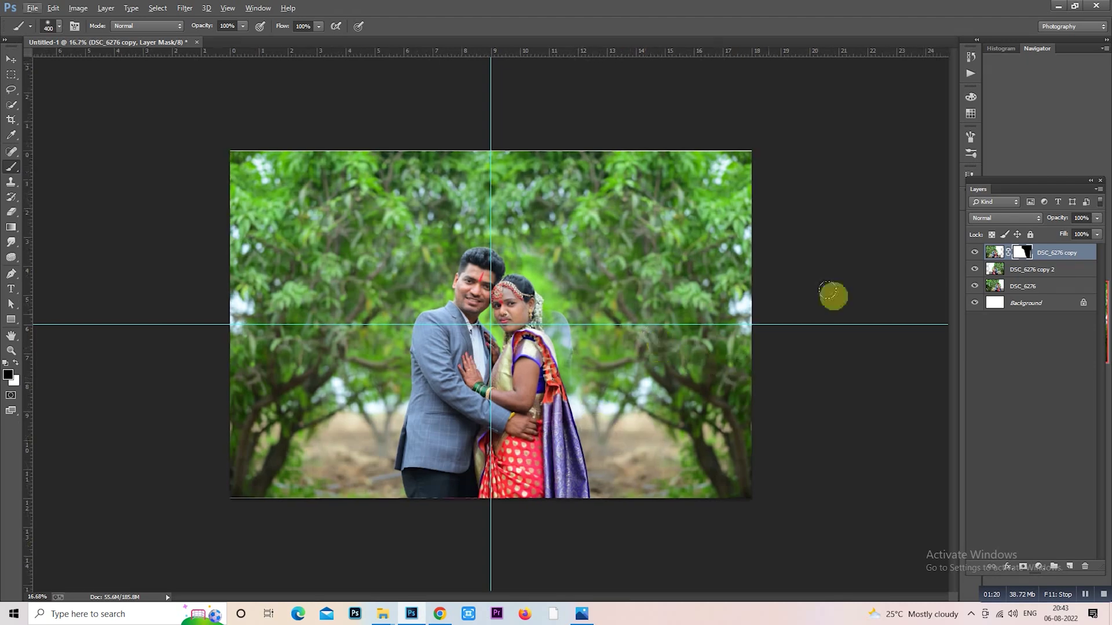
# - With DSC_6276 copy temporarily hidden, clone foliage over the mirrored man's head, shoulder and nearby sky on DSC_6276 copy 2 at 600 px
pyautogui.click(974, 252)
pyautogui.click(1022, 269)
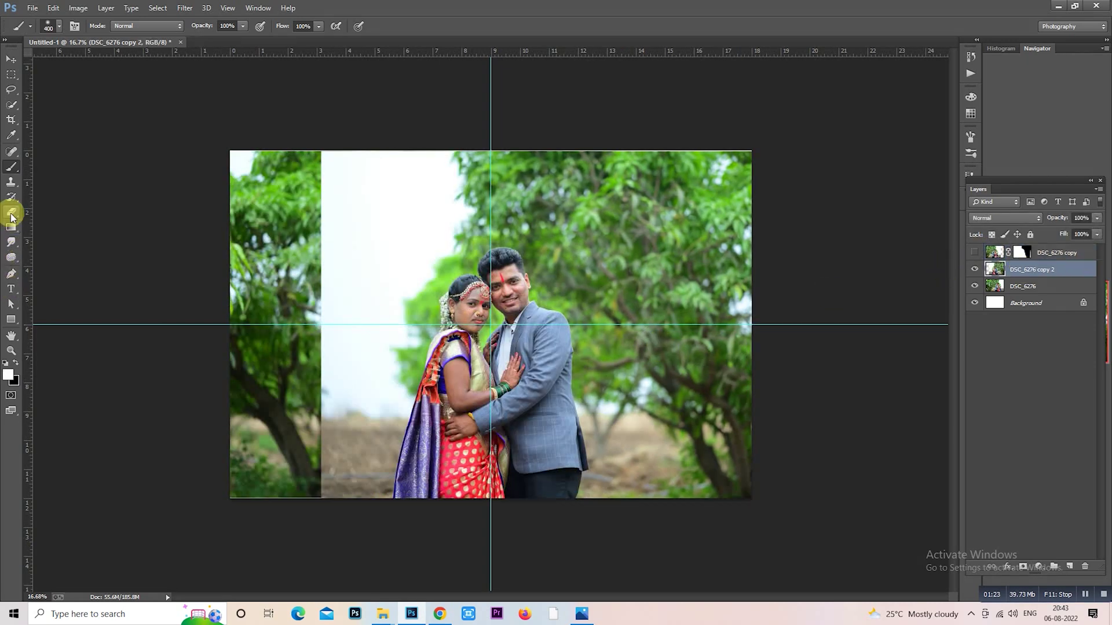
pyautogui.click(11, 182)
pyautogui.press(']')
pyautogui.press(']')
pyautogui.press(']')
pyautogui.press(']')
pyautogui.press(']')
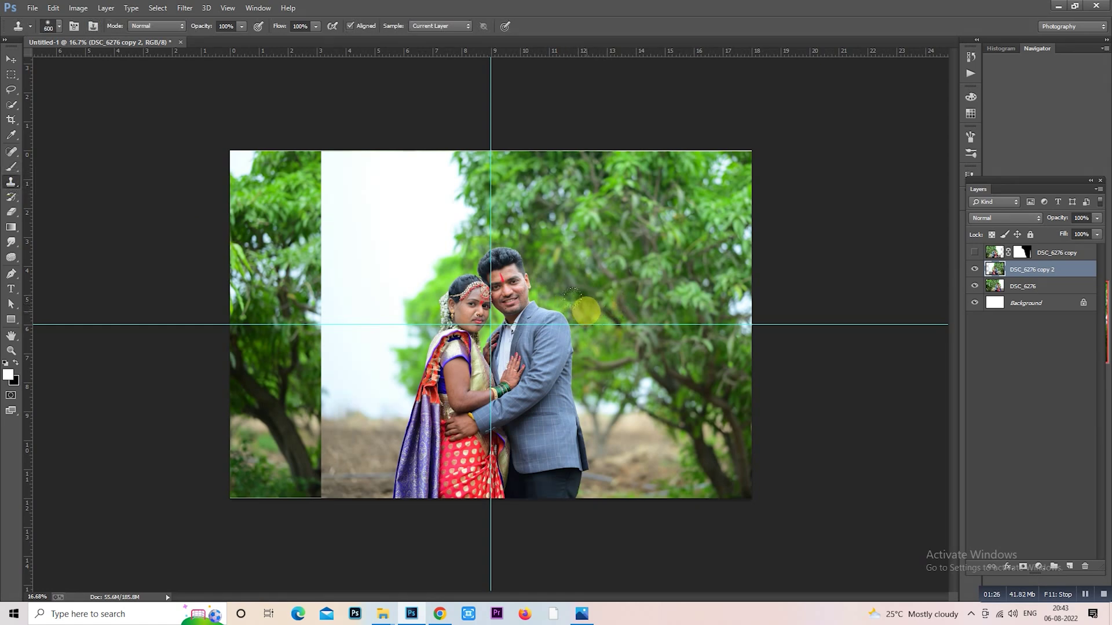
pyautogui.keyDown('alt'); pyautogui.click(590, 302); pyautogui.keyUp('alt')
pyautogui.moveTo(549, 306)
pyautogui.mouseDown()
pyautogui.moveTo(532, 285)
pyautogui.moveTo(555, 346)
pyautogui.moveTo(495, 239)
pyautogui.moveTo(566, 230)
pyautogui.moveTo(455, 179)
pyautogui.moveTo(449, 210)
pyautogui.moveTo(443, 163)
pyautogui.moveTo(552, 201)
pyautogui.moveTo(429, 160)
pyautogui.moveTo(446, 146)
pyautogui.moveTo(436, 237)
pyautogui.mouseUp()
pyautogui.keyDown('alt'); pyautogui.click(545, 198); pyautogui.keyUp('alt')
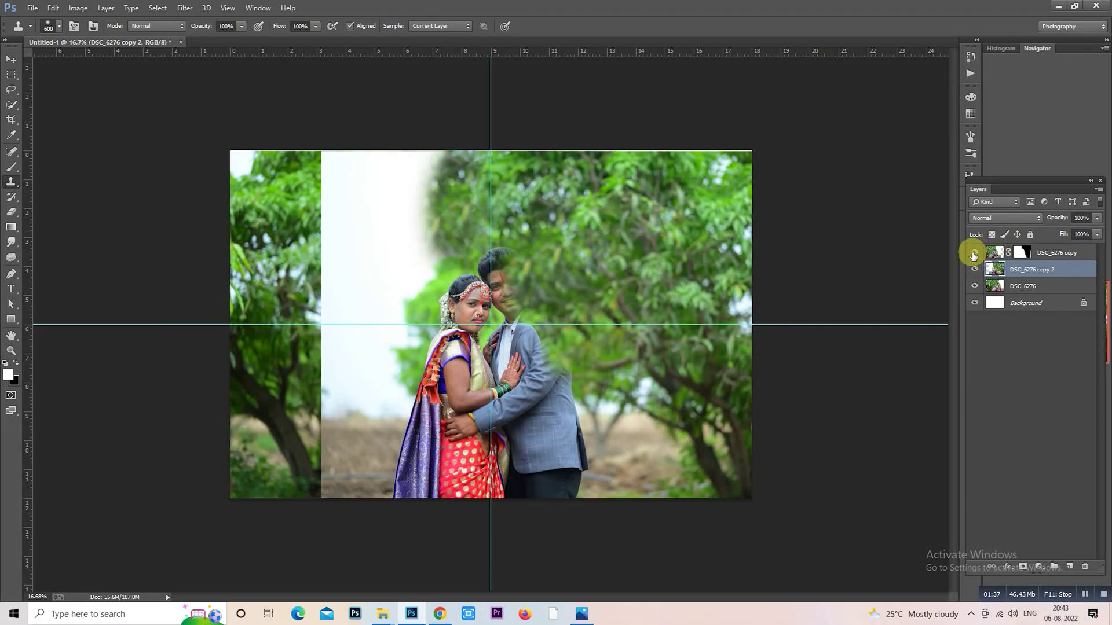
pyautogui.click(974, 252)
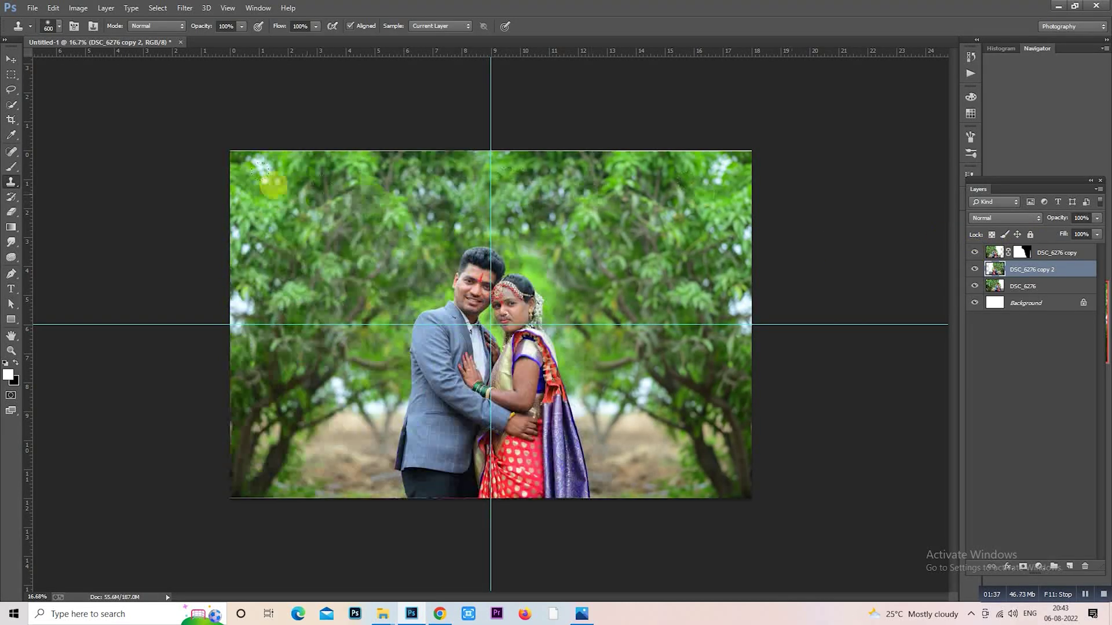
# - Refine the DSC_6276 copy layer mask around the bride's head and shoulder with a 500 to 600 px brush
pyautogui.click(11, 167)
pyautogui.hotkey('ctrl', '+')
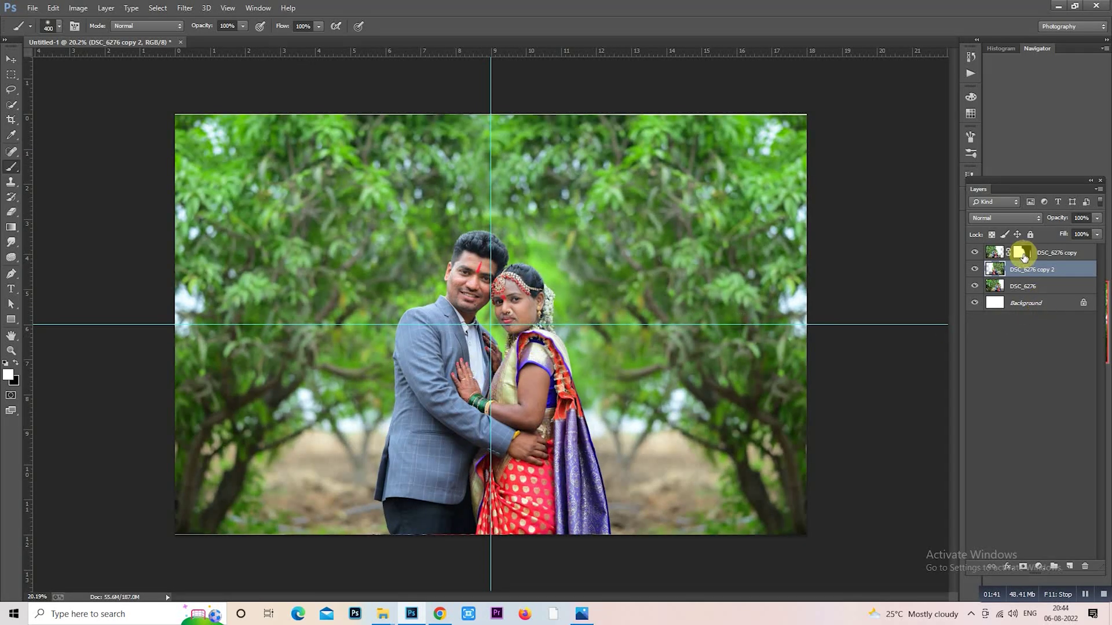
pyautogui.click(1022, 253)
pyautogui.scroll(1, 625, 285)
pyautogui.press('[')
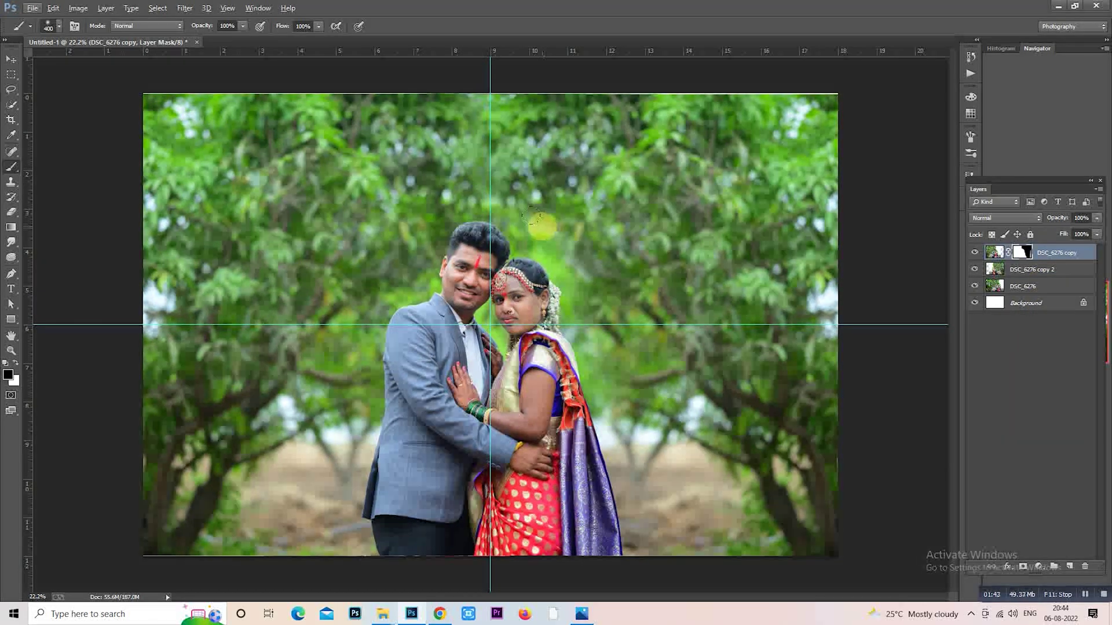
pyautogui.press('[')
pyautogui.press('[')
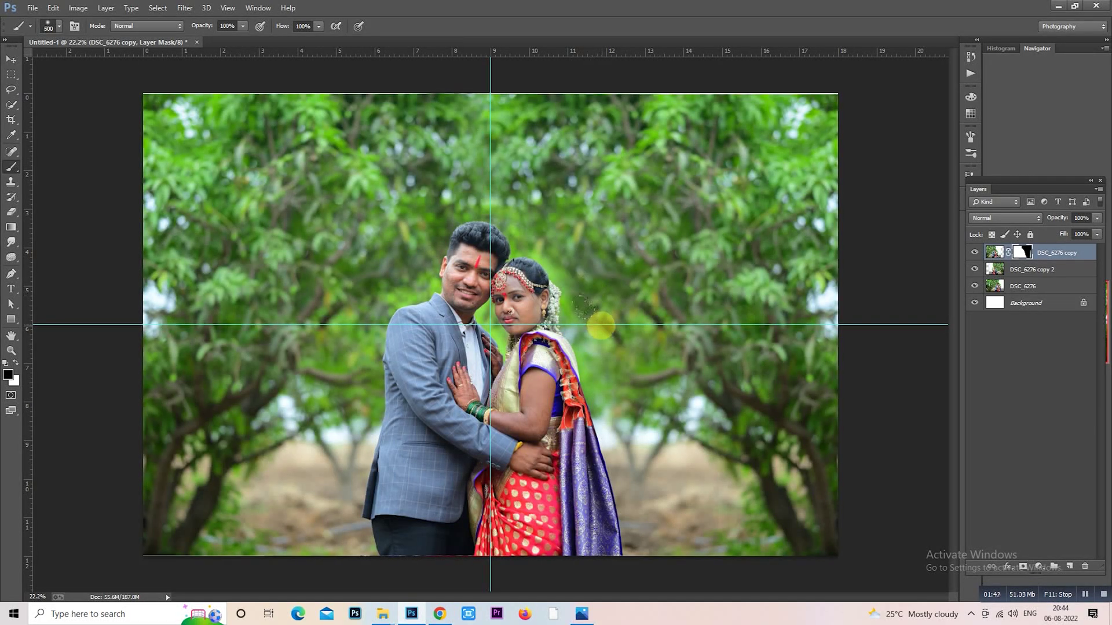
pyautogui.press(']')
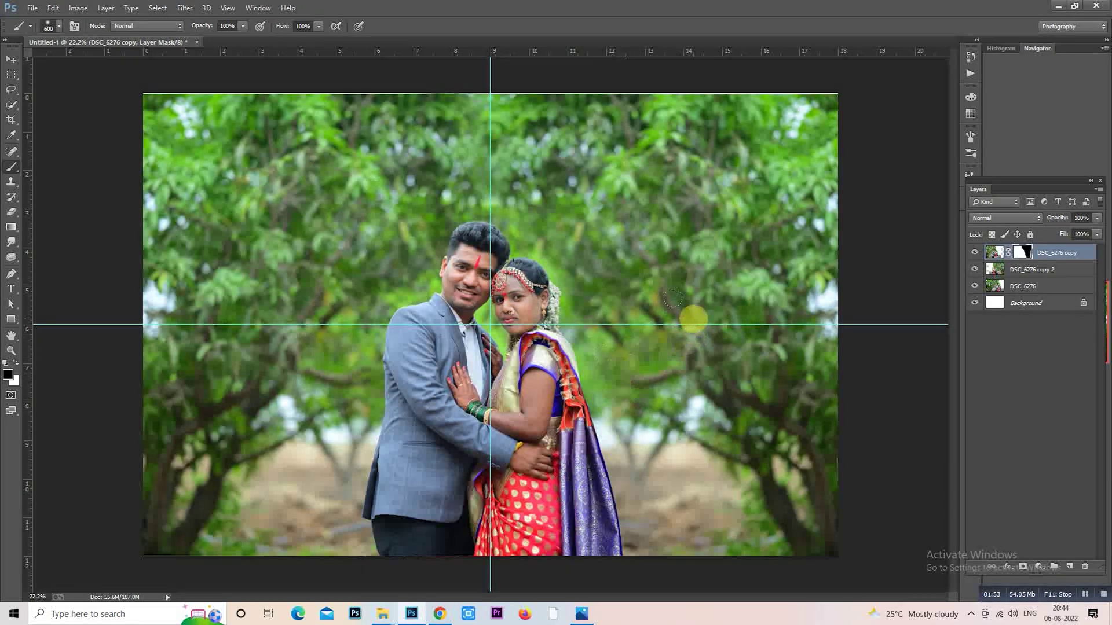
# - Compare the composite with and without the DSC_6276 copy layer and check the blended background on the right
pyautogui.scroll(-2, 672, 298)
pyautogui.click(974, 252)
pyautogui.click(975, 253)
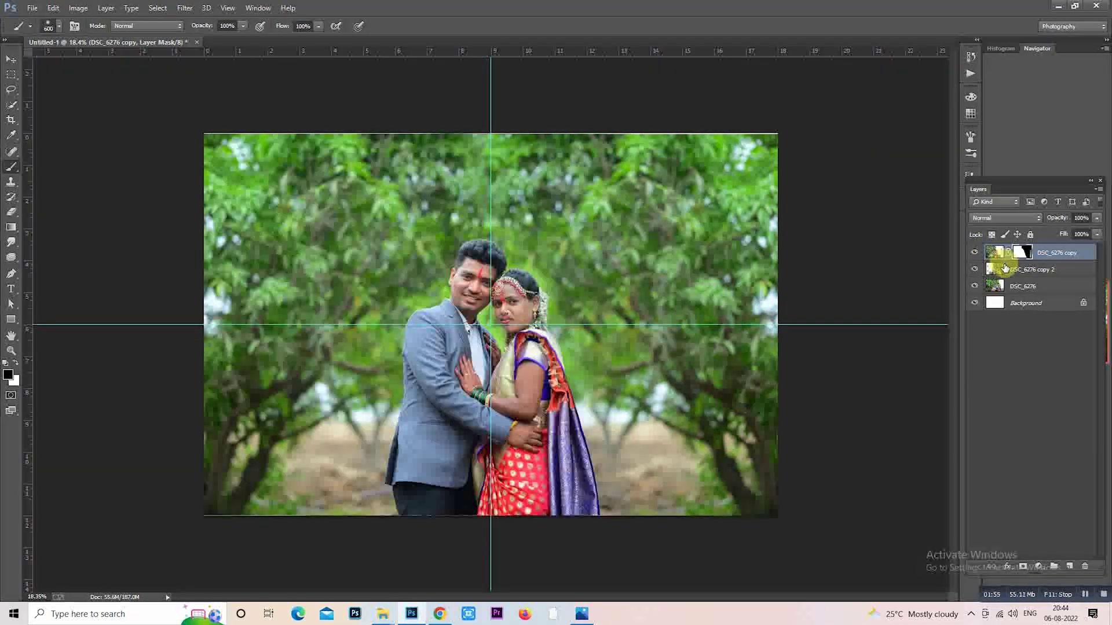
pyautogui.click(1007, 272)
pyautogui.click(11, 182)
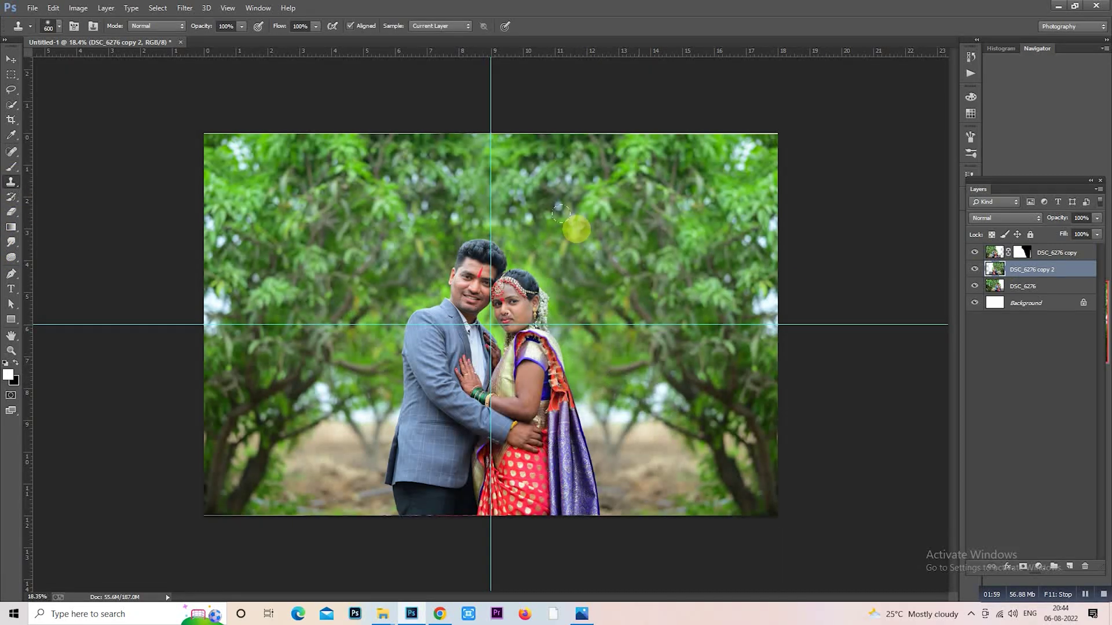
pyautogui.click(11, 74)
pyautogui.scroll(-1, 653, 302)
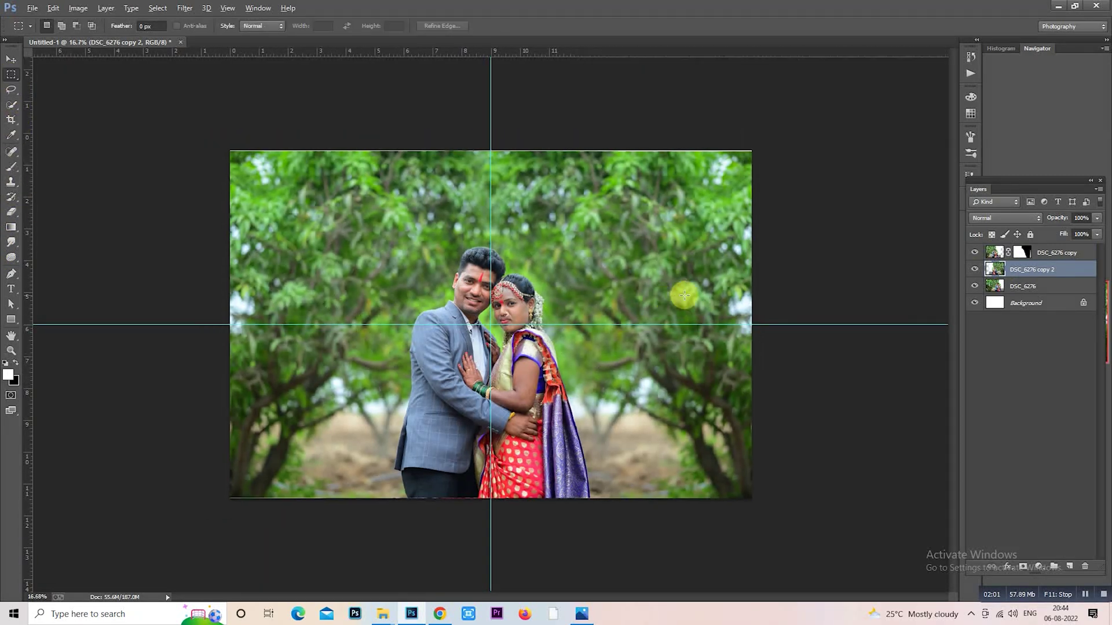
pyautogui.scroll(1, 654, 302)
# - Stamp all visible layers into a new layer on top of the stack and duplicate that merged layer
pyautogui.click(1055, 252)
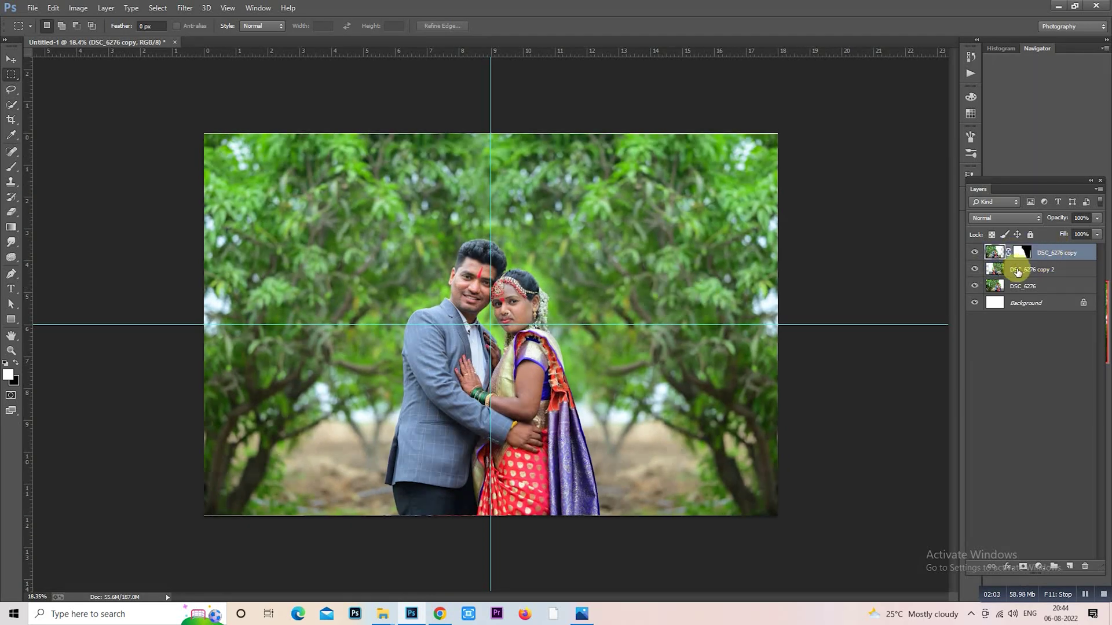
pyautogui.hotkey('ctrl', 'shift', 'alt', 'e')
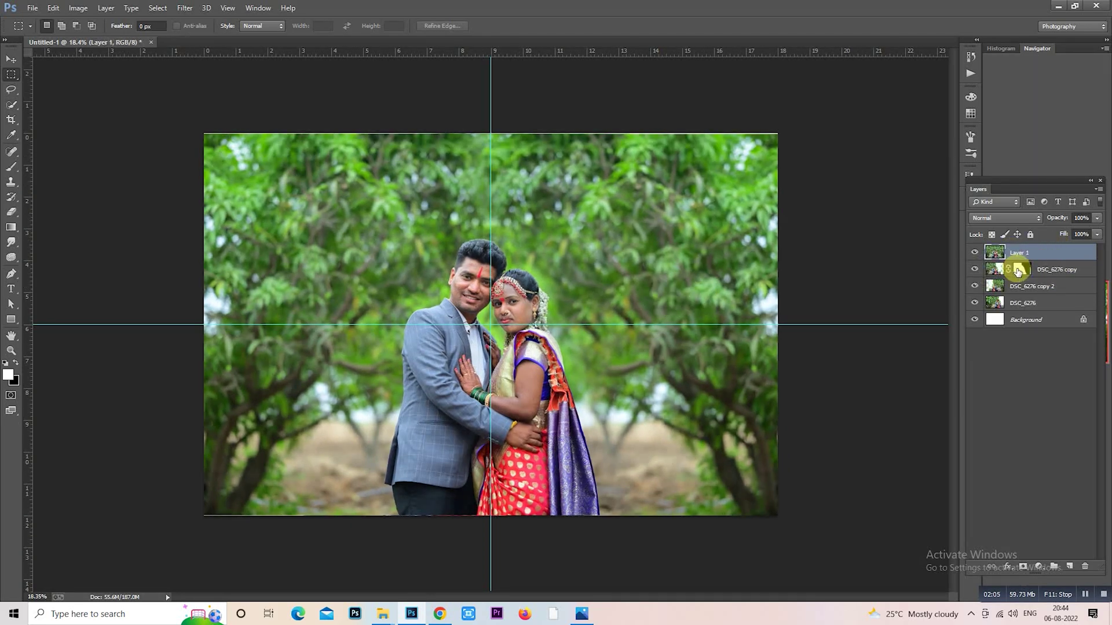
pyautogui.hotkey('ctrl', 'j')
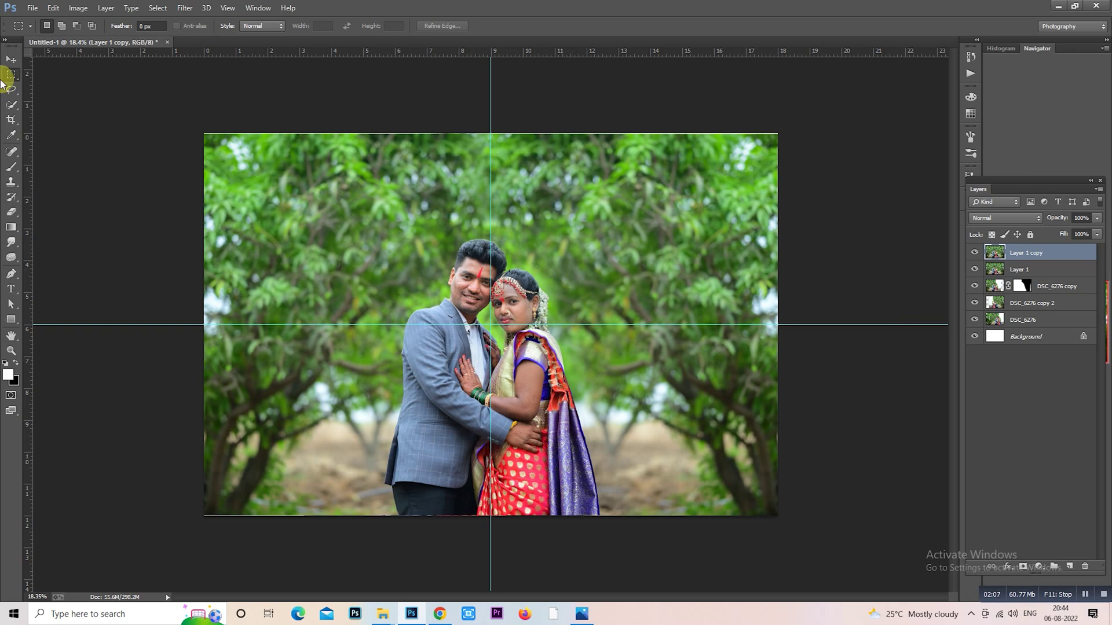
# - Scale the duplicated merged layer to about 141% and position it so the couple fills the center of the canvas
pyautogui.scroll(-1, 433, 224)
pyautogui.scroll(-2, 434, 224)
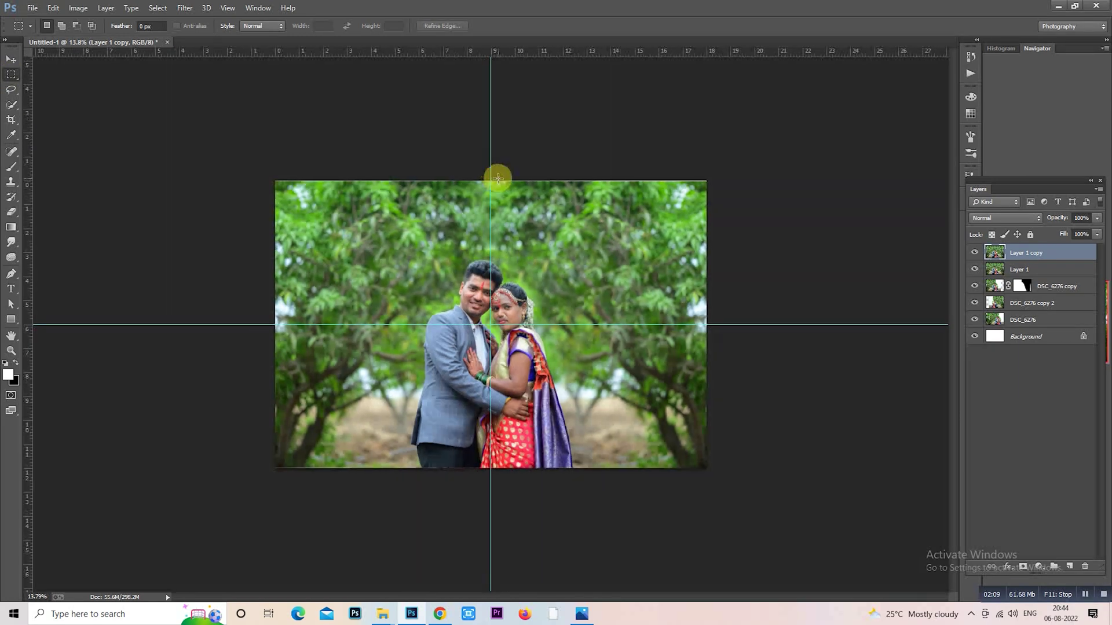
pyautogui.rightClick(496, 241)
pyautogui.click(600, 355)
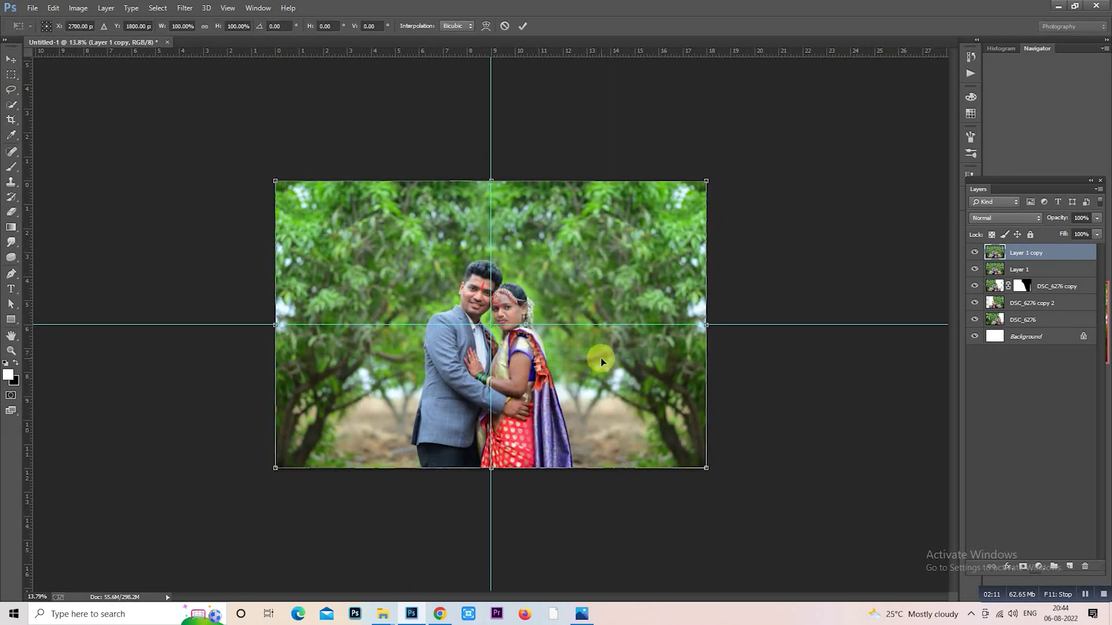
pyautogui.moveTo(706, 467); pyautogui.dragTo(692, 419)
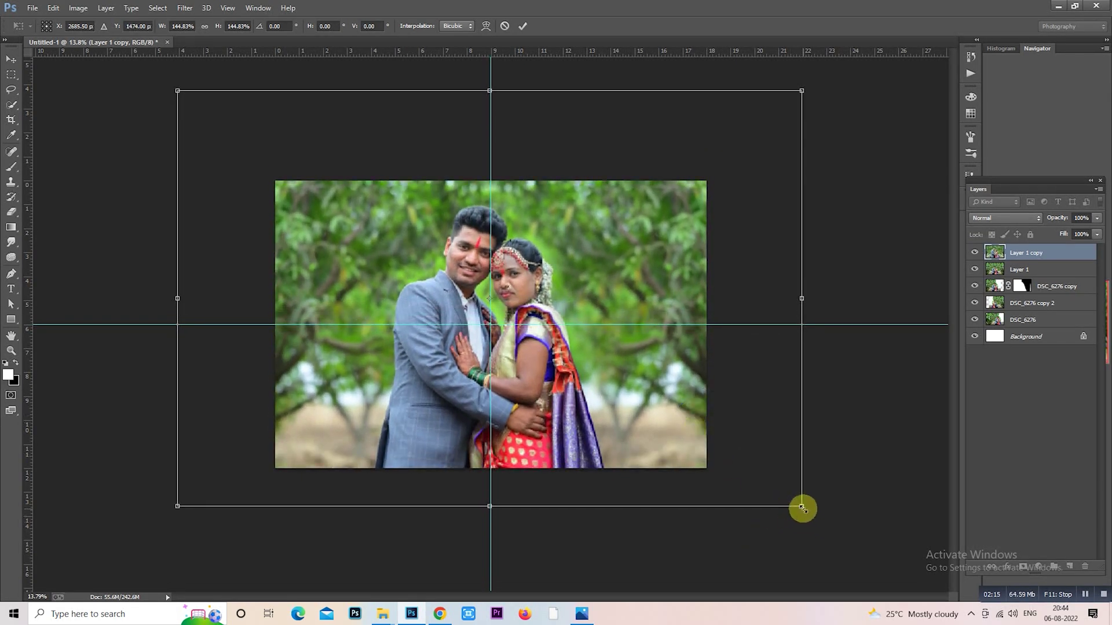
pyautogui.moveTo(799, 506); pyautogui.dragTo(807, 518)
pyautogui.moveTo(764, 459); pyautogui.dragTo(764, 454)
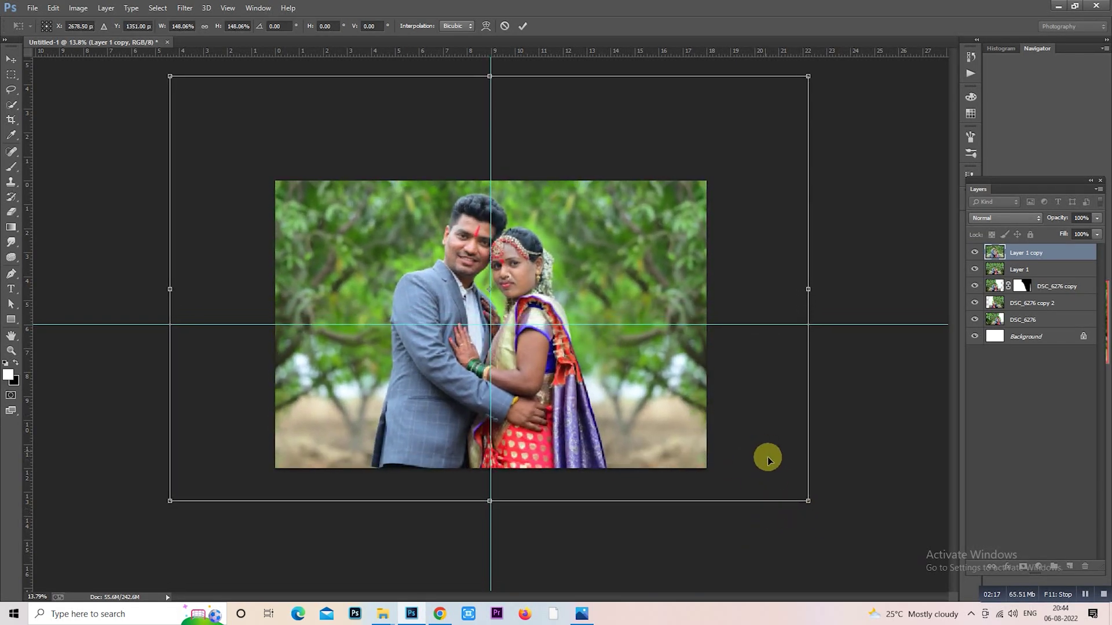
pyautogui.moveTo(807, 501); pyautogui.dragTo(792, 490)
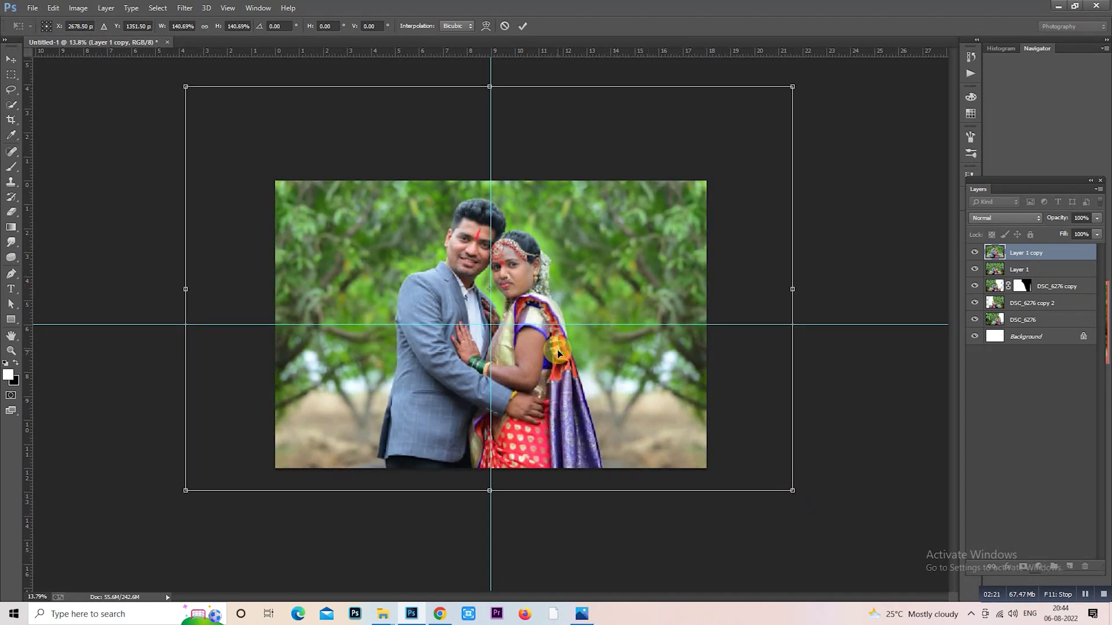
pyautogui.moveTo(563, 351); pyautogui.dragTo(559, 351)
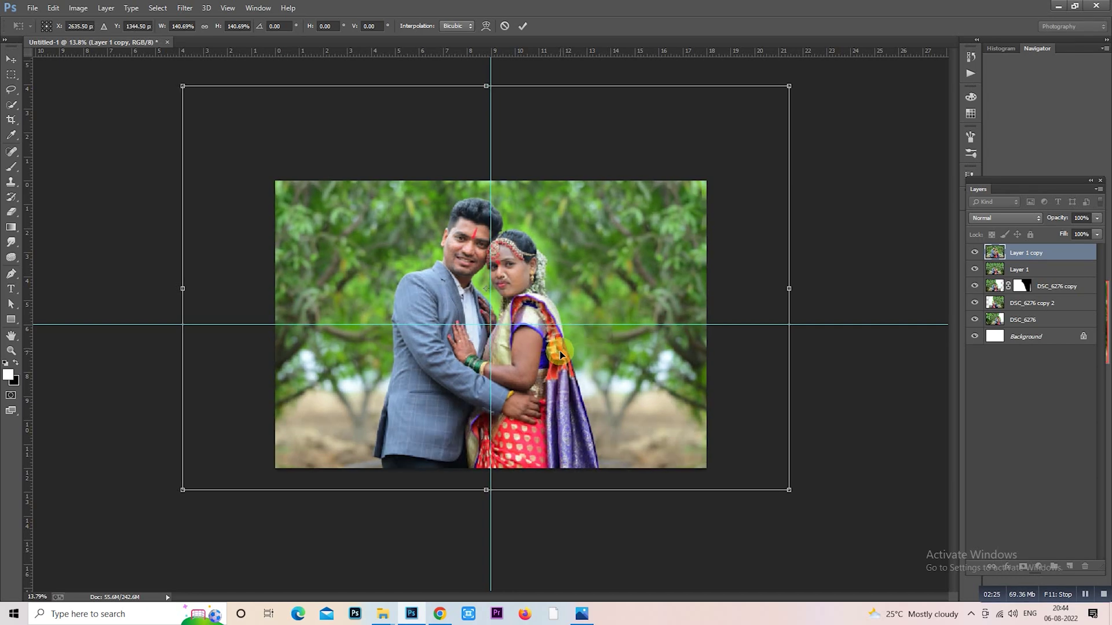
pyautogui.press('Return')
pyautogui.scroll(3, 934, 296)
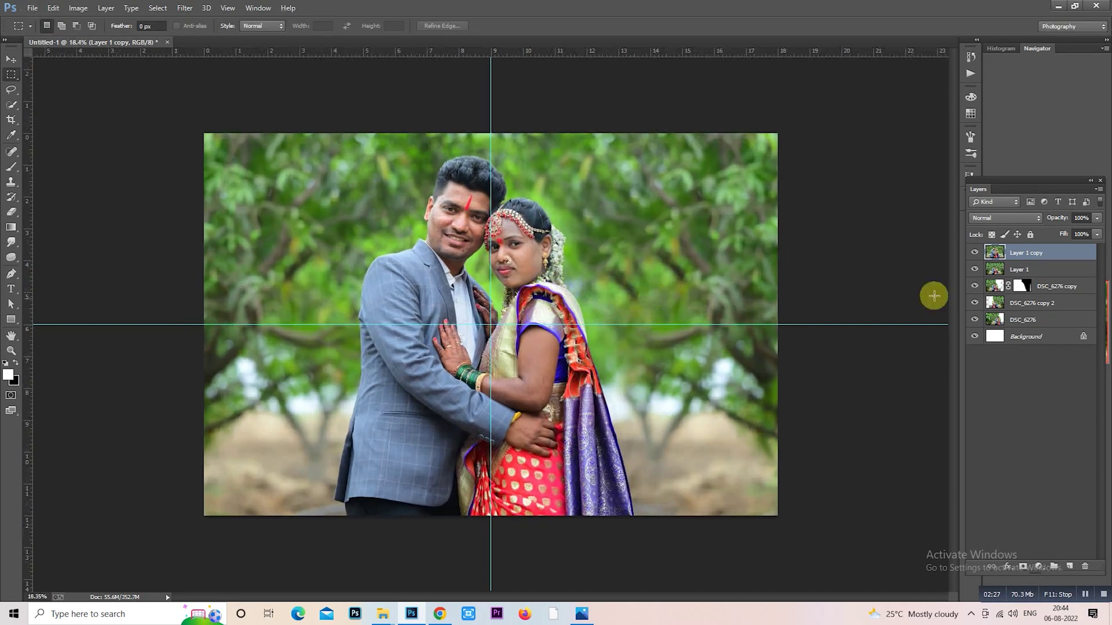
pyautogui.click(681, 234)
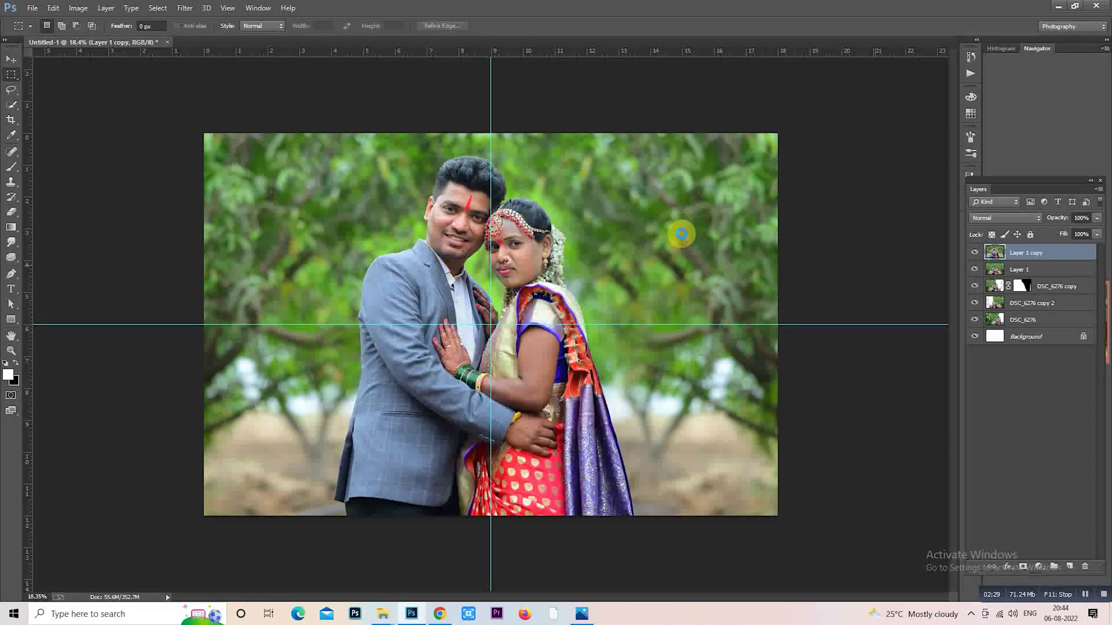
# - Open the enlarged merged layer in Camera Raw and set Highlights to -23, Shadows to +40, Whites to -21 and Blacks to +13
pyautogui.hotkey('shift', 'ctrl', 'a')
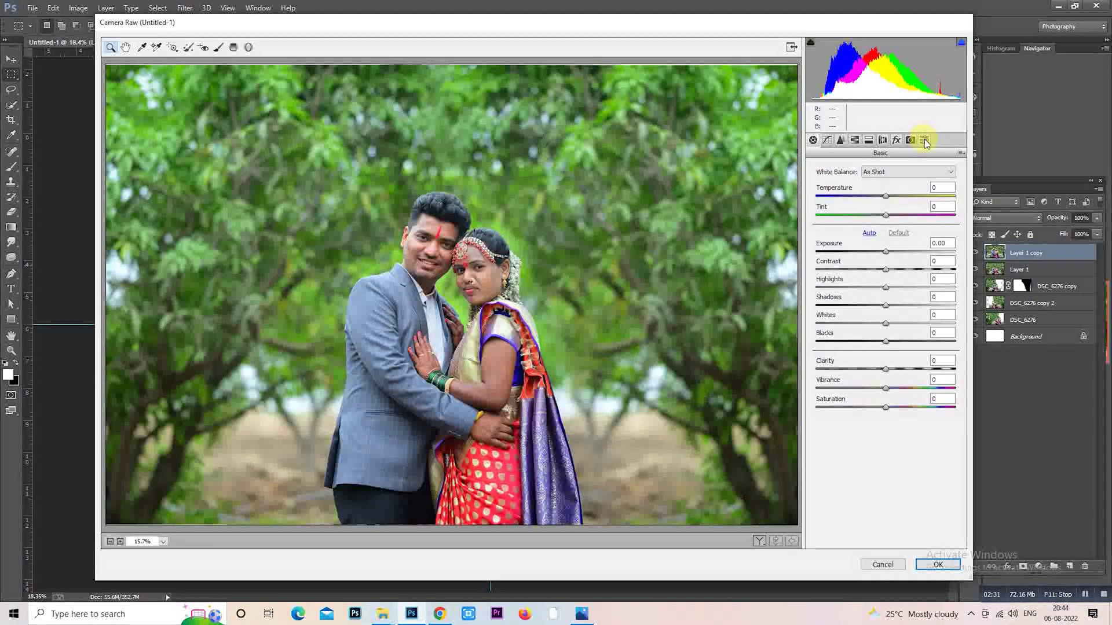
pyautogui.click(924, 140)
pyautogui.click(814, 141)
pyautogui.moveTo(885, 288); pyautogui.dragTo(870, 286)
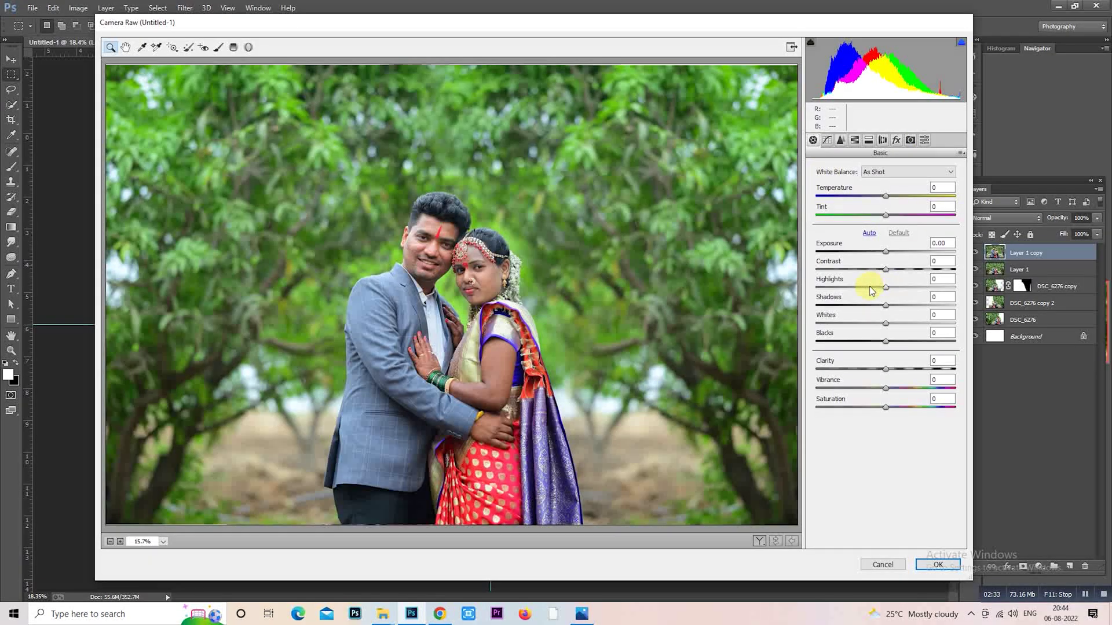
pyautogui.click(913, 305)
pyautogui.moveTo(853, 322)
pyautogui.mouseDown()
pyautogui.moveTo(888, 319)
pyautogui.moveTo(871, 323)
pyautogui.mouseUp()
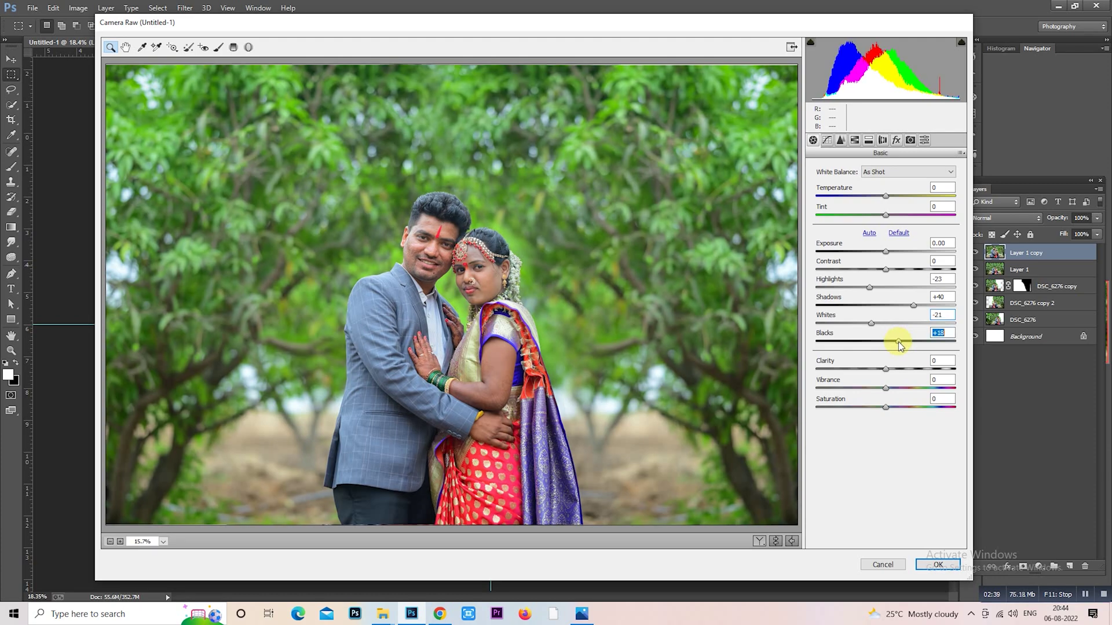
# - Adjust the HSL saturation to Oranges -6, Yellows +17 and Greens +33, and try a brighter Oranges luminance
pyautogui.click(854, 140)
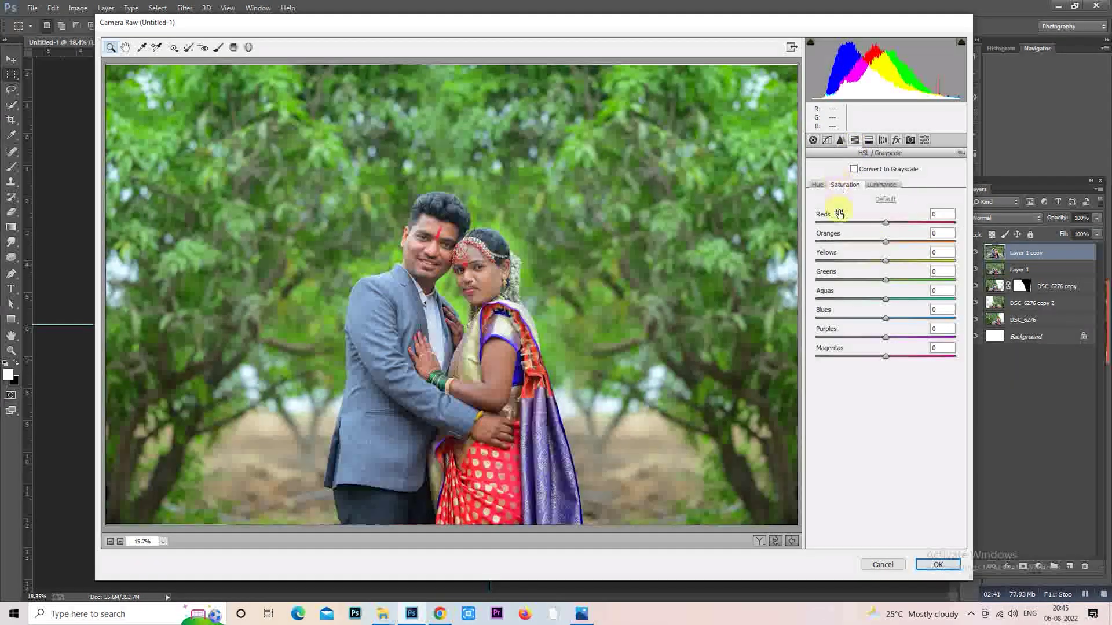
pyautogui.moveTo(885, 261)
pyautogui.mouseDown()
pyautogui.moveTo(919, 261)
pyautogui.moveTo(936, 280)
pyautogui.moveTo(897, 260)
pyautogui.mouseUp()
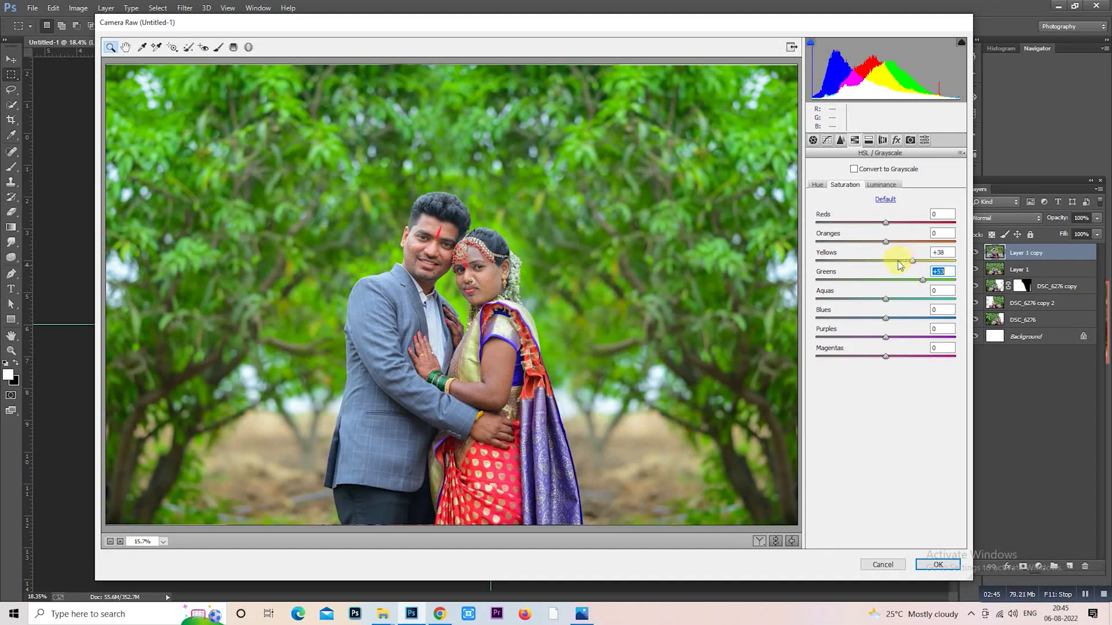
pyautogui.click(881, 185)
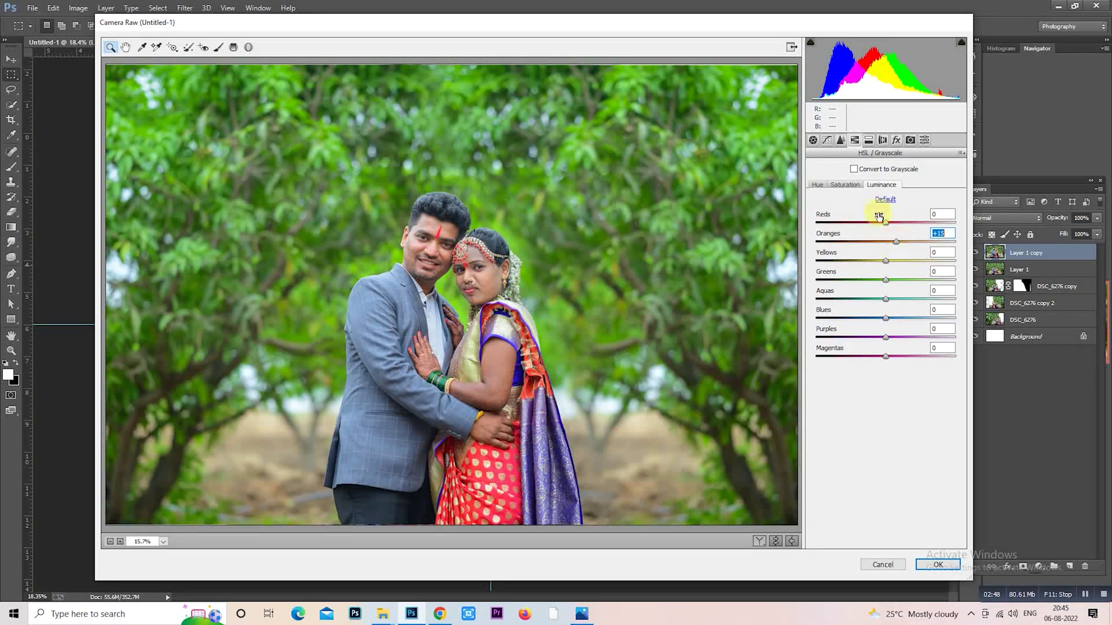
pyautogui.click(844, 184)
pyautogui.moveTo(876, 243); pyautogui.dragTo(883, 243)
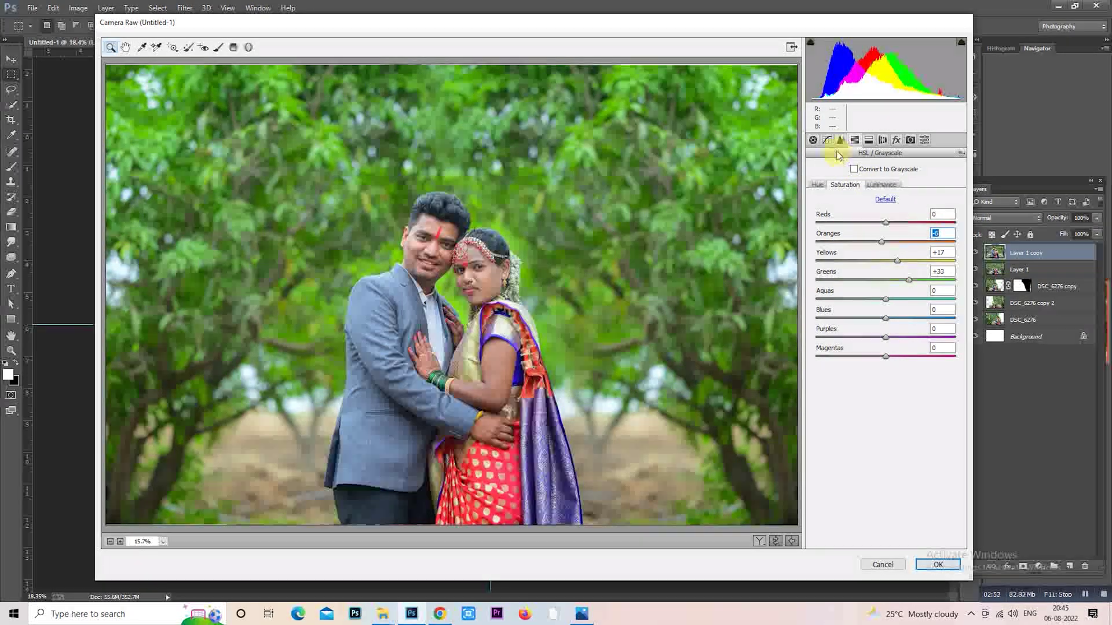
# - Warm the white balance temperature to +3 and lower the Highlights further
pyautogui.click(813, 140)
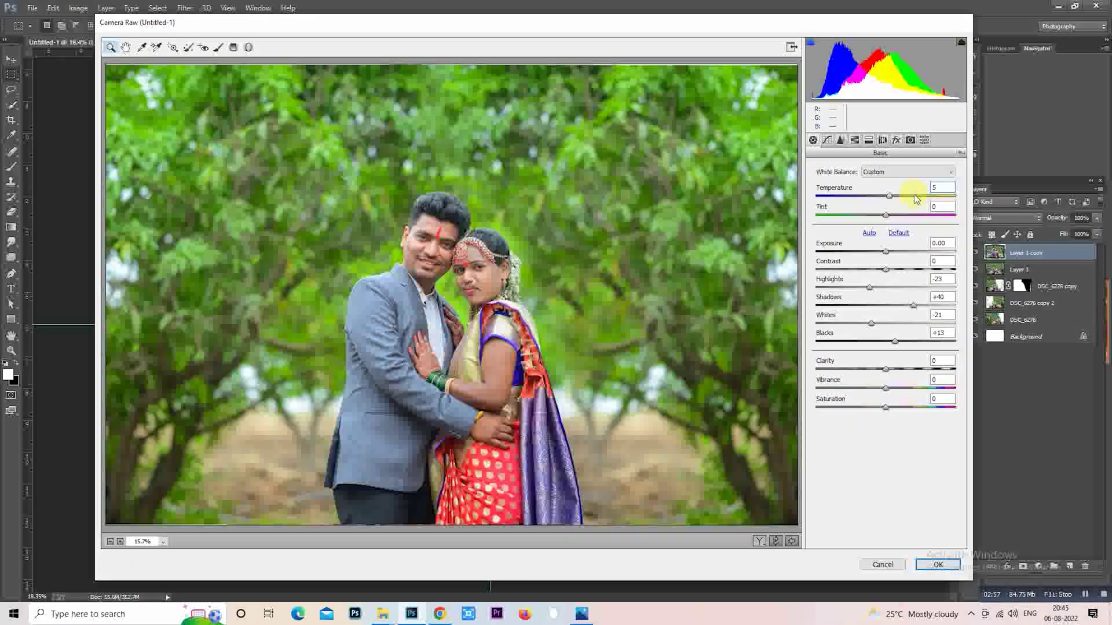
pyautogui.click(890, 197)
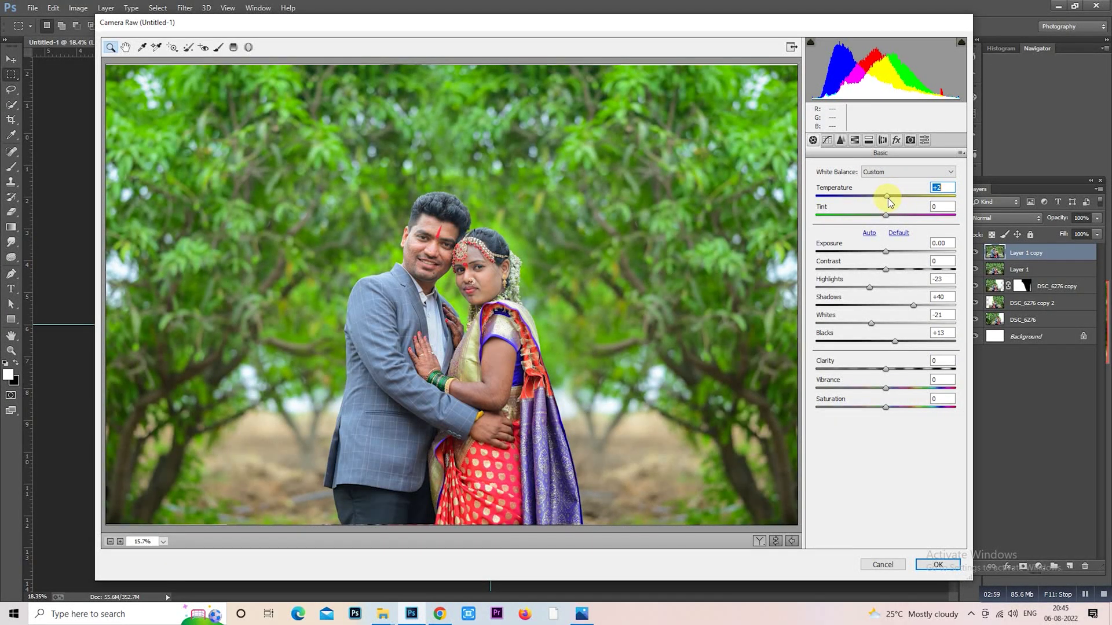
pyautogui.click(888, 198)
pyautogui.click(854, 287)
# - Shift the Greens hue to -18 and raise saturation to +29 for Yellows and +47 for Greens
pyautogui.click(854, 140)
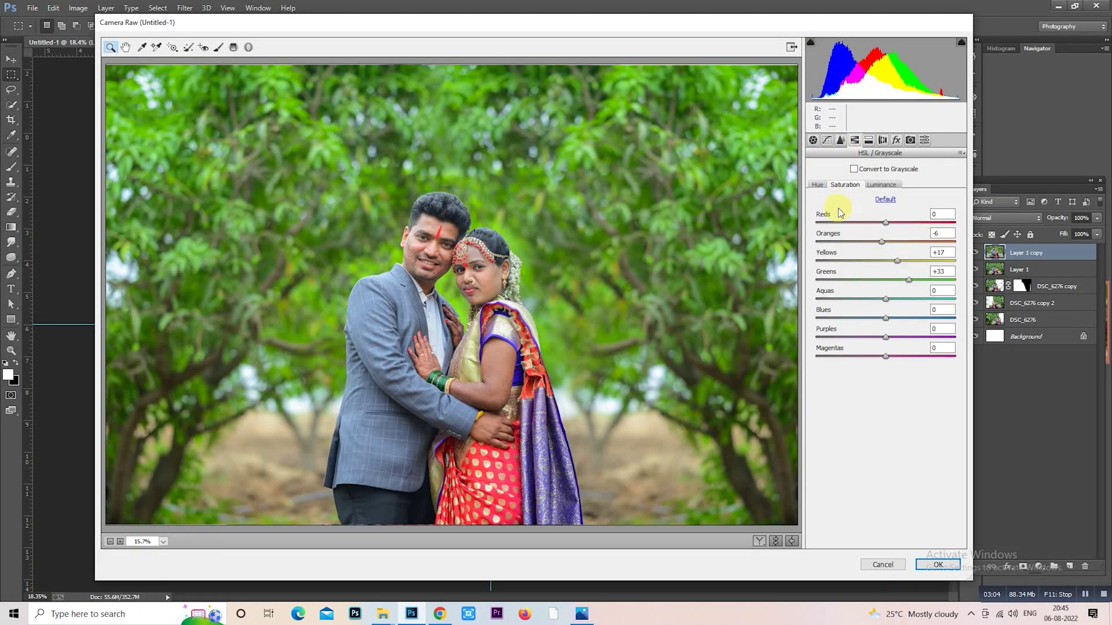
pyautogui.click(817, 186)
pyautogui.moveTo(887, 280); pyautogui.dragTo(874, 281)
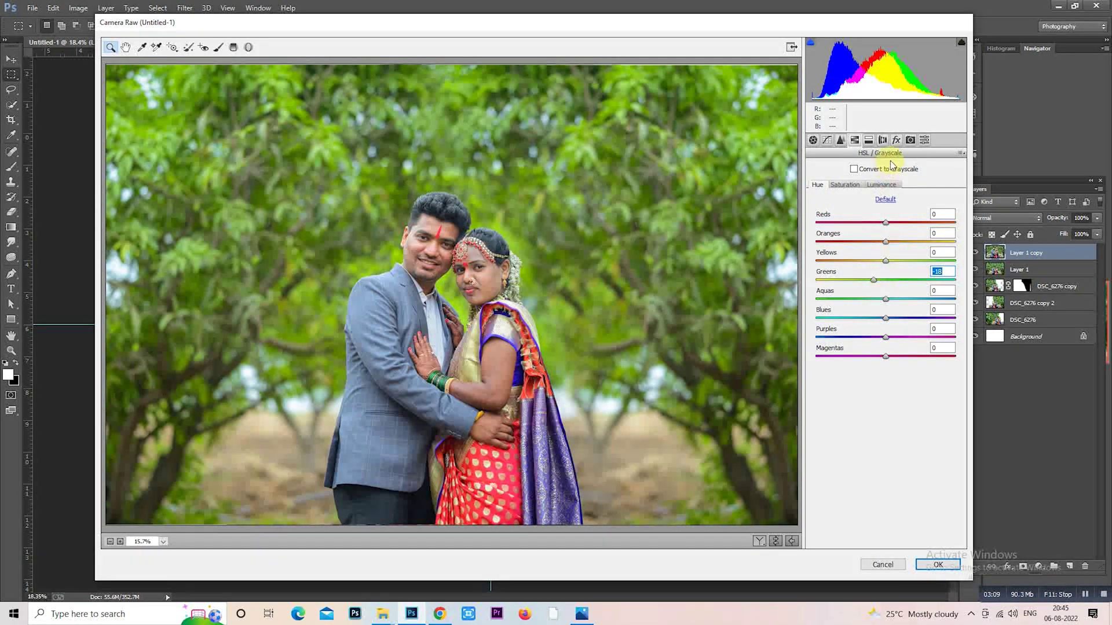
pyautogui.click(852, 184)
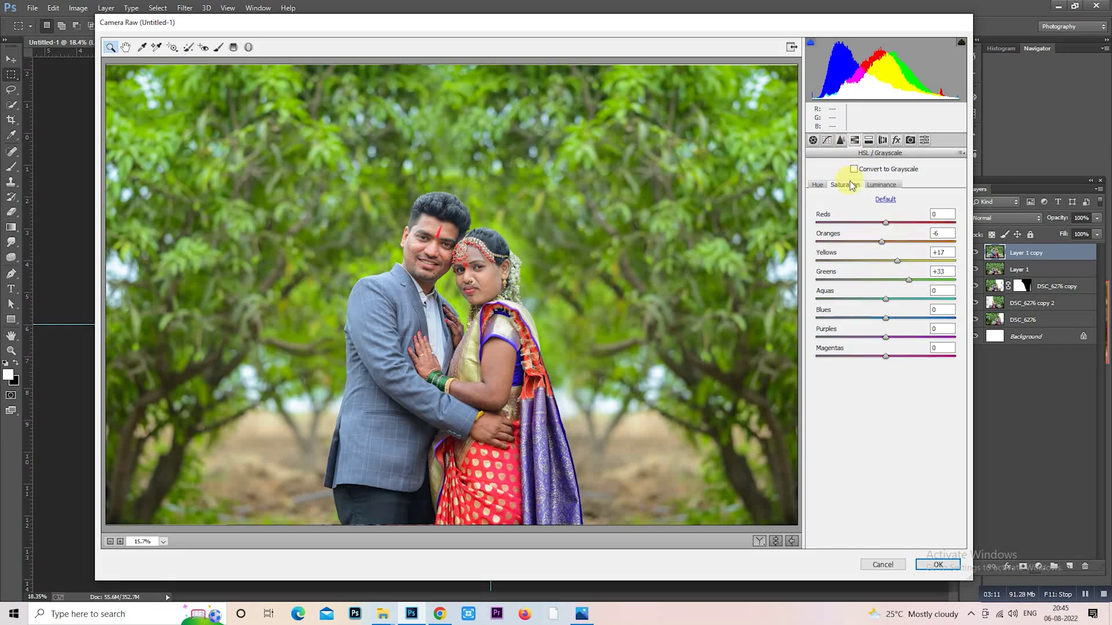
pyautogui.click(907, 260)
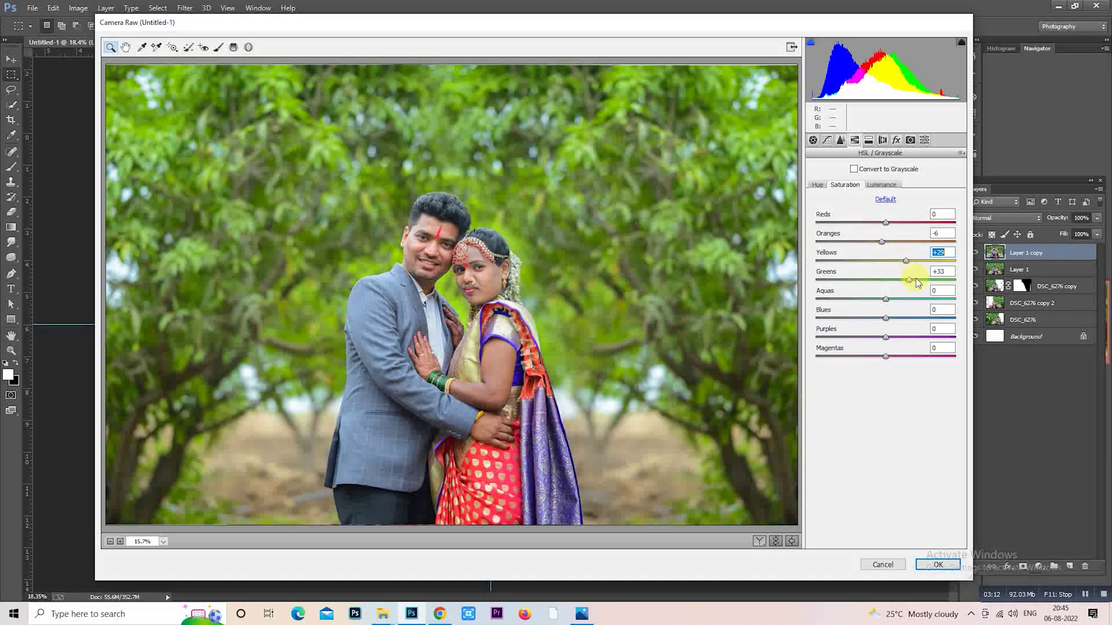
pyautogui.moveTo(923, 283); pyautogui.dragTo(918, 279)
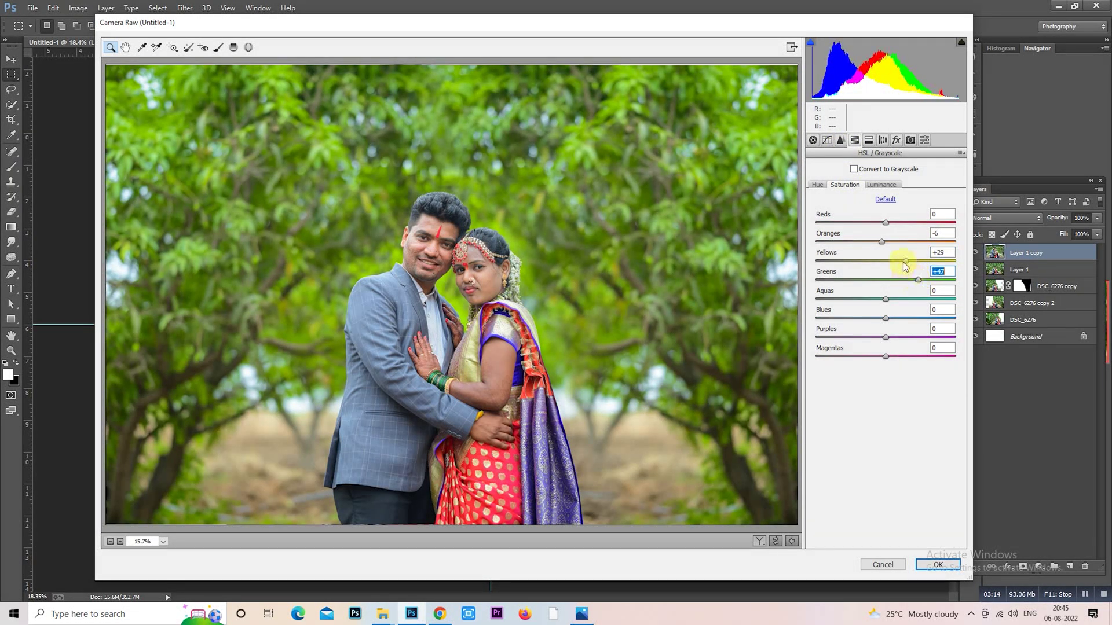
pyautogui.click(906, 261)
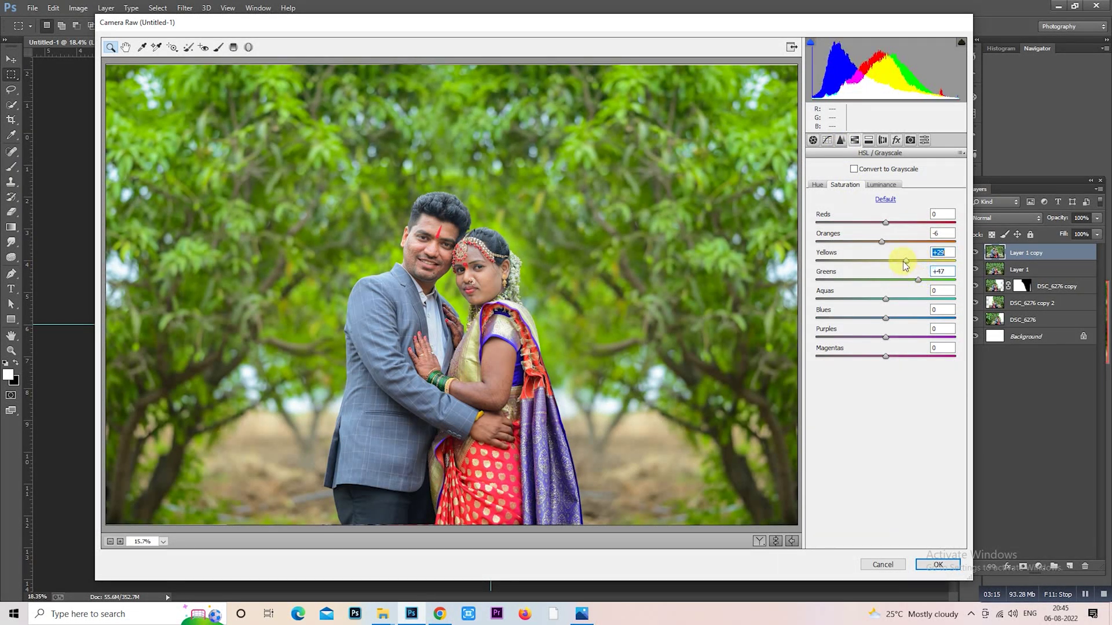
# - Set Highlights to -48 and Shadows to +33, and raise the Oranges luminance to +21
pyautogui.click(814, 142)
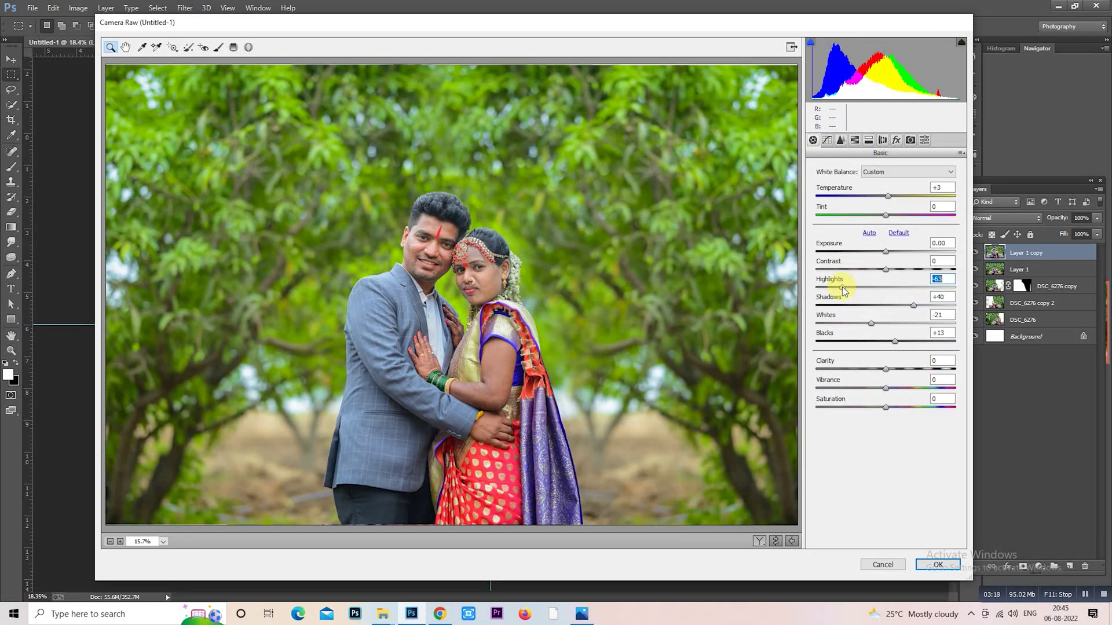
pyautogui.click(852, 288)
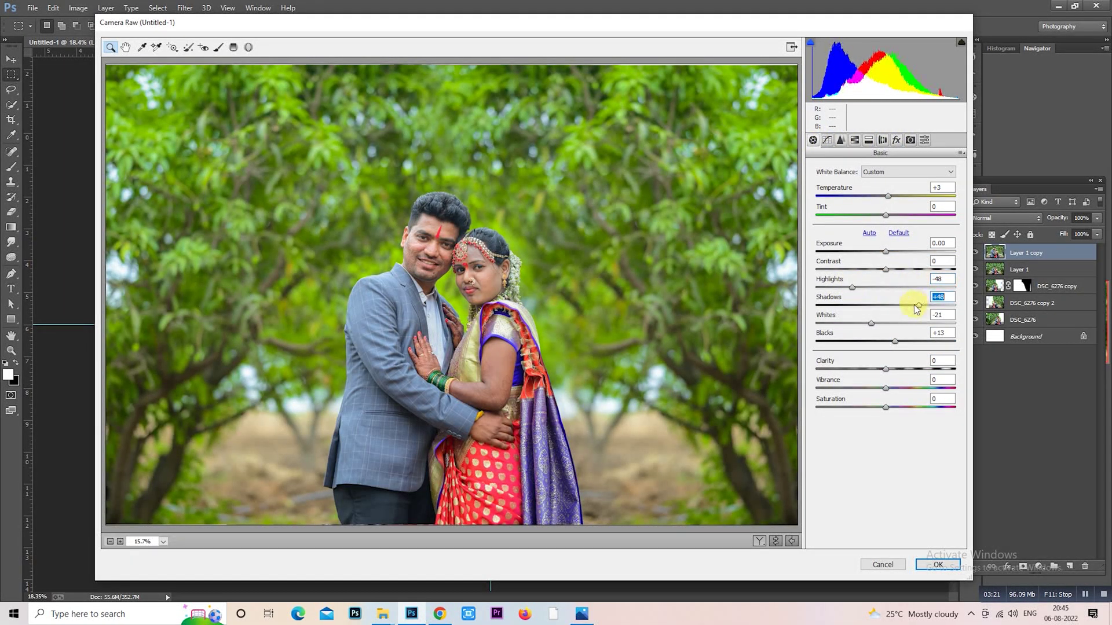
pyautogui.click(854, 140)
pyautogui.click(881, 185)
pyautogui.moveTo(885, 241); pyautogui.dragTo(908, 246)
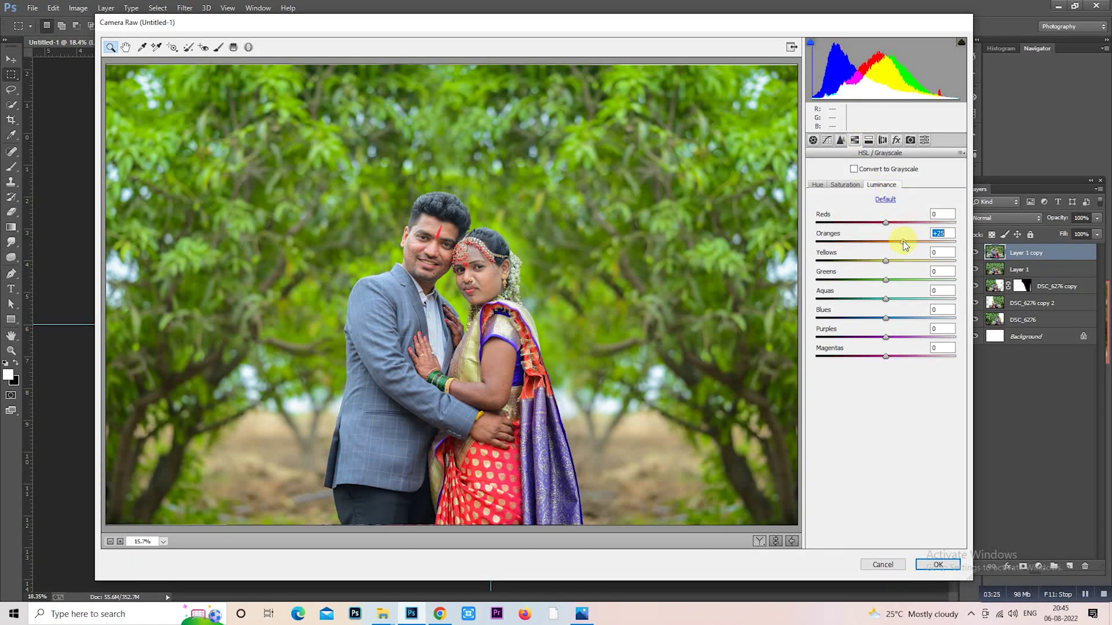
pyautogui.click(777, 541)
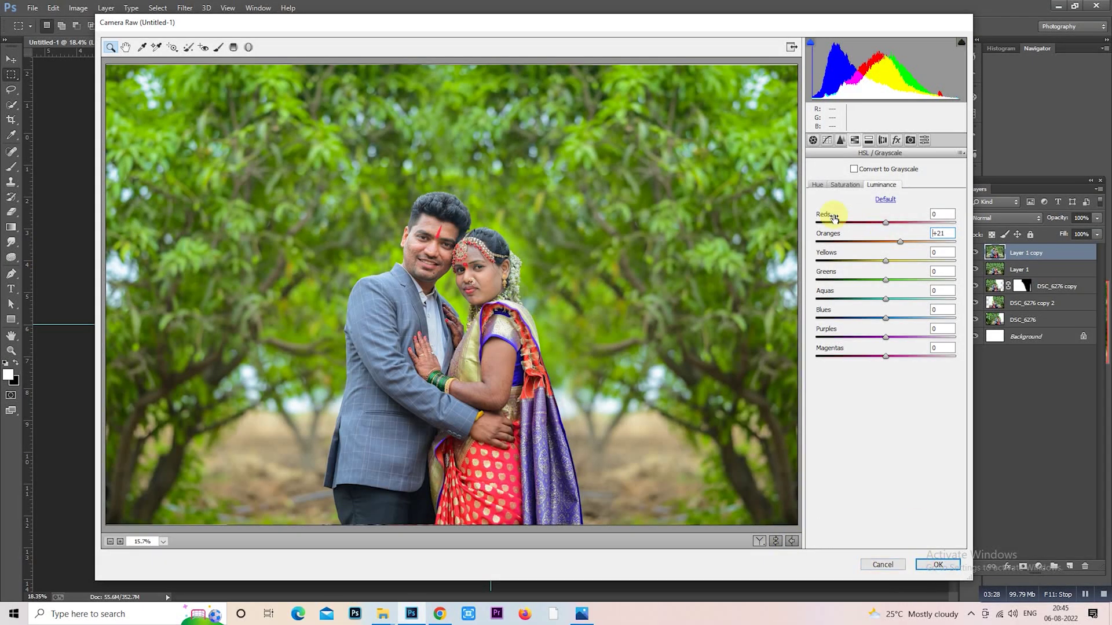
# - Compare temperature values between 0 and +3, set the temperature to 0 and apply the Camera Raw adjustments
pyautogui.click(813, 140)
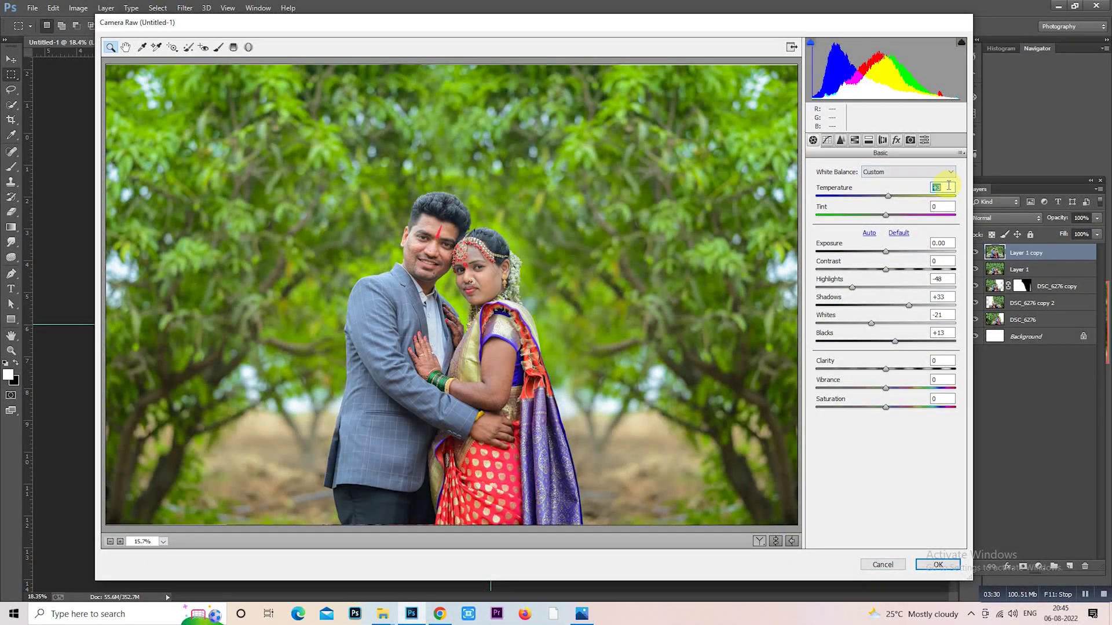
pyautogui.write('0')
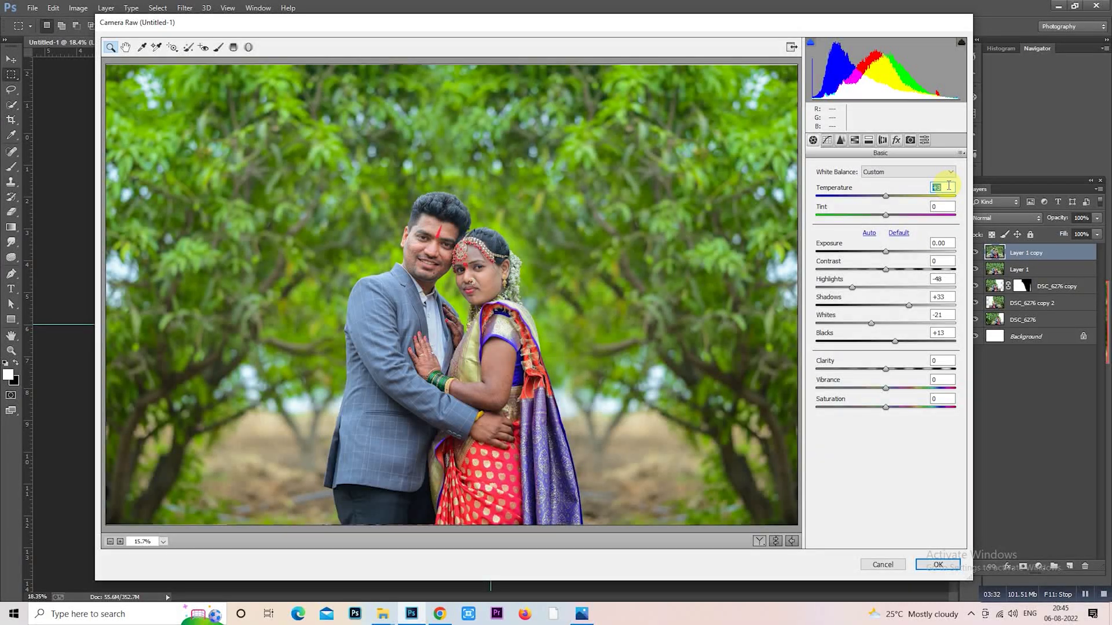
pyautogui.press('Up')
pyautogui.press('Up')
pyautogui.press('Up')
pyautogui.press('Down')
pyautogui.press('Down')
pyautogui.press('Down')
pyautogui.press('Up')
pyautogui.press('Up')
pyautogui.press('Up')
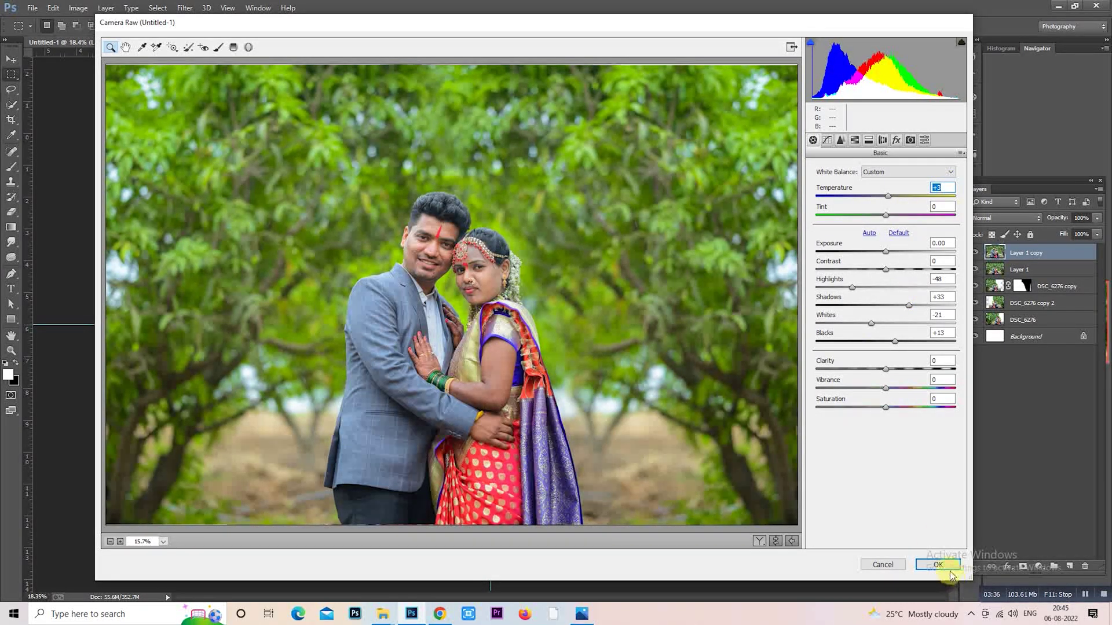
pyautogui.press('Down')
pyautogui.press('Down')
pyautogui.press('Down')
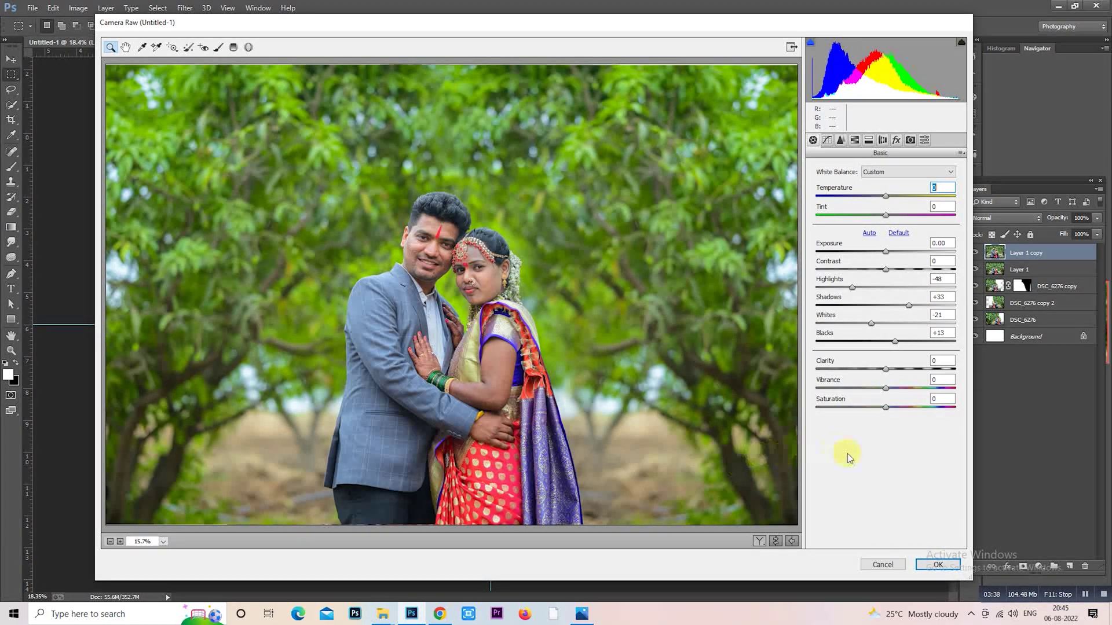
pyautogui.click(932, 565)
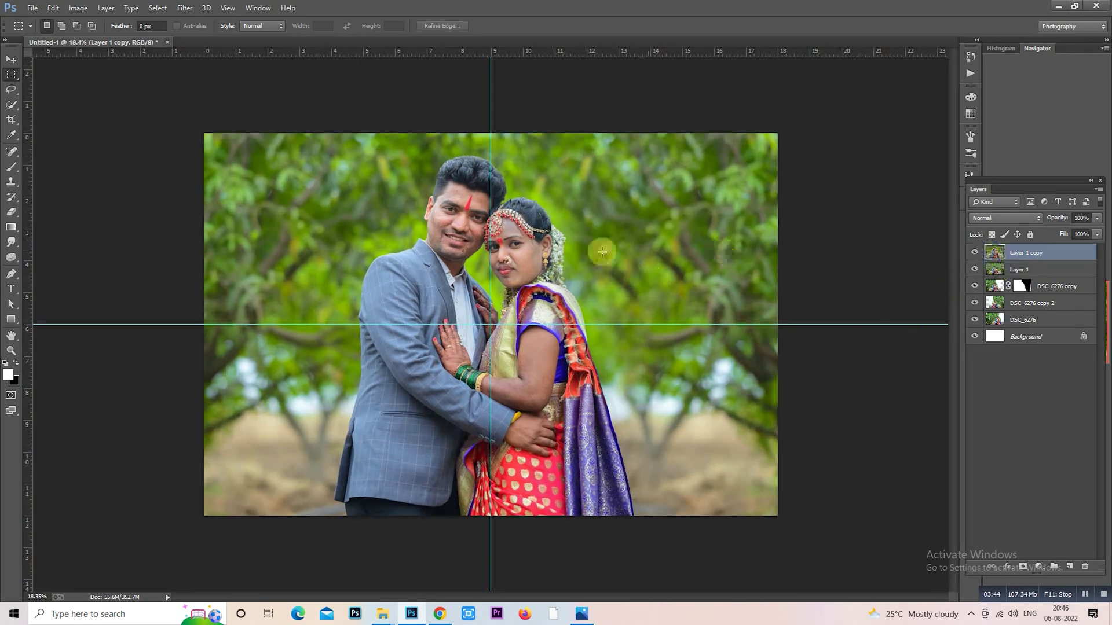
pyautogui.rightClick(553, 252)
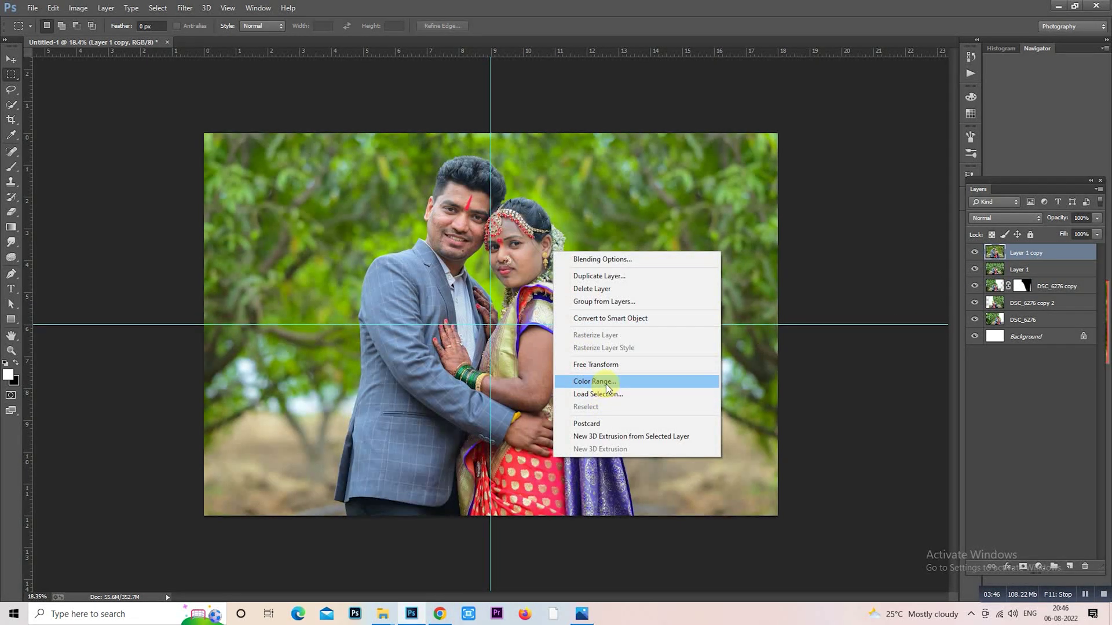
pyautogui.click(608, 364)
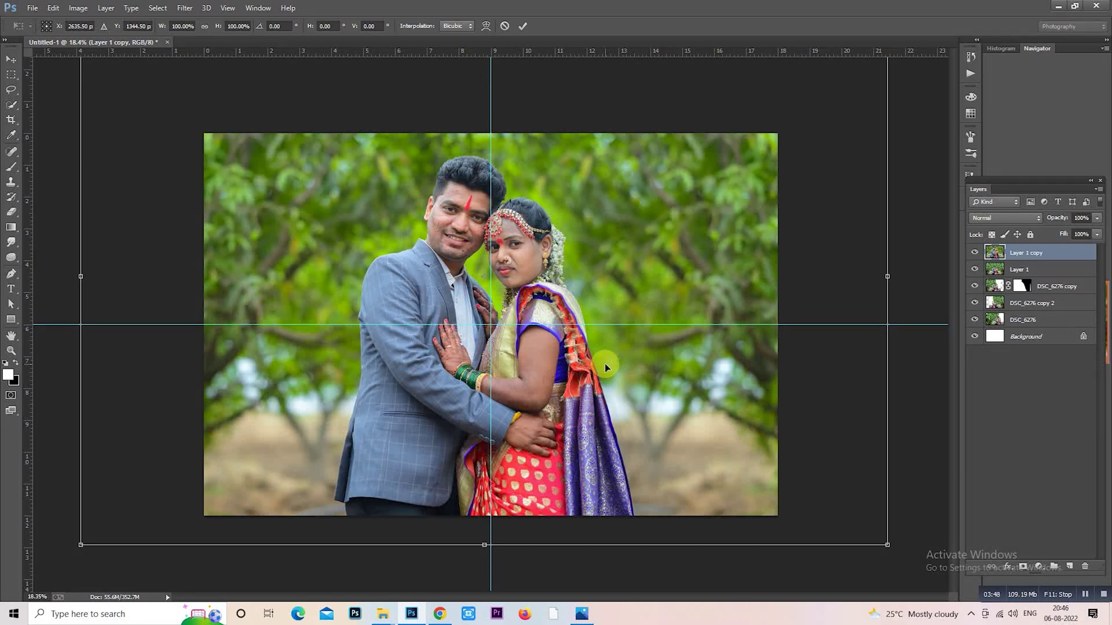
pyautogui.press('Return')
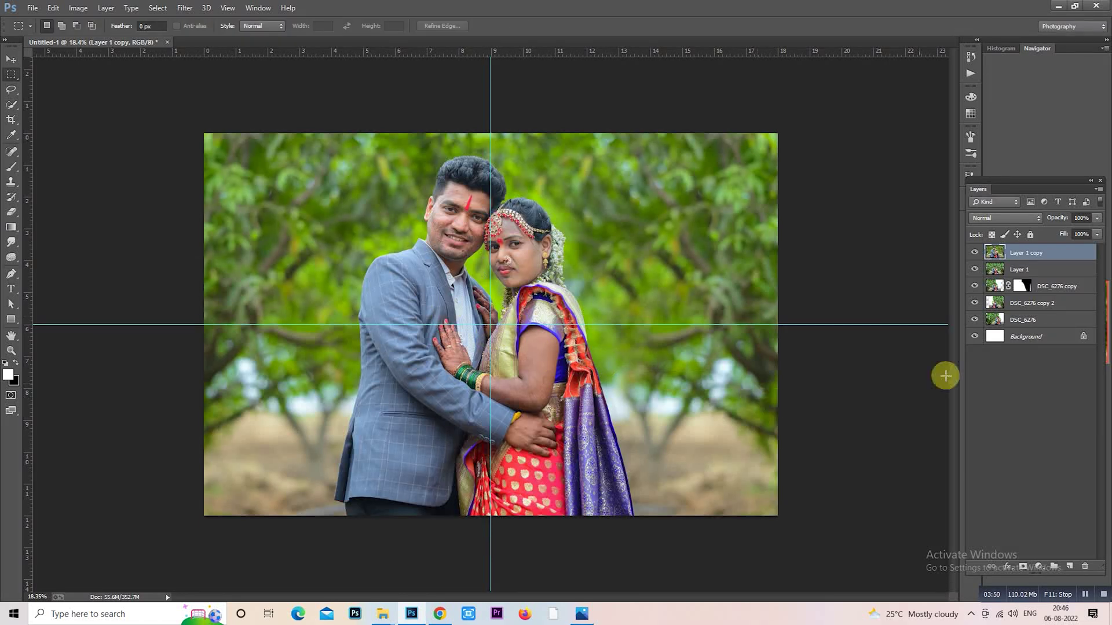
# - Add a new empty layer on top and sample a green from the background foliage as the Brush color
pyautogui.click(1069, 566)
pyautogui.hotkey('ctrl', '-')
pyautogui.press('alt')
pyautogui.click(7, 167)
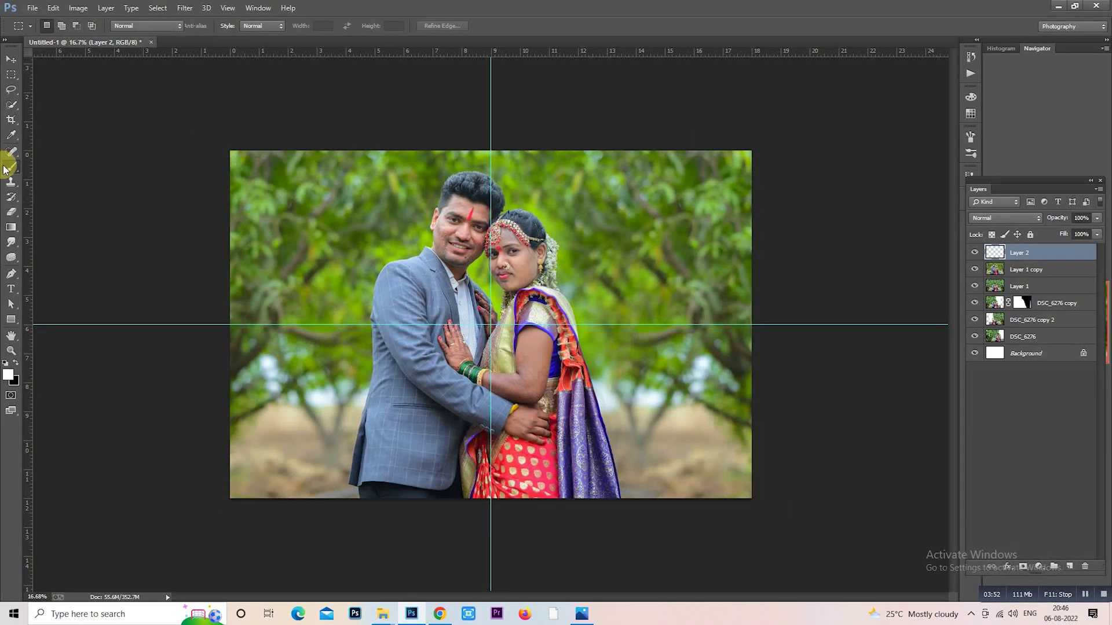
pyautogui.click(44, 165)
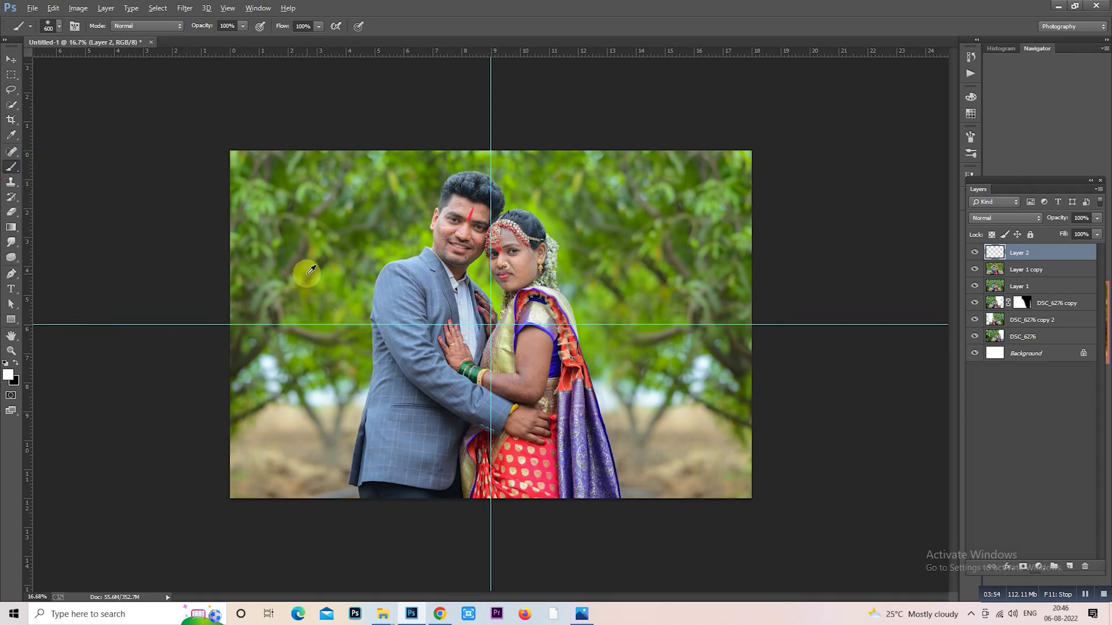
pyautogui.keyDown('alt'); pyautogui.click(323, 355); pyautogui.keyUp('alt')
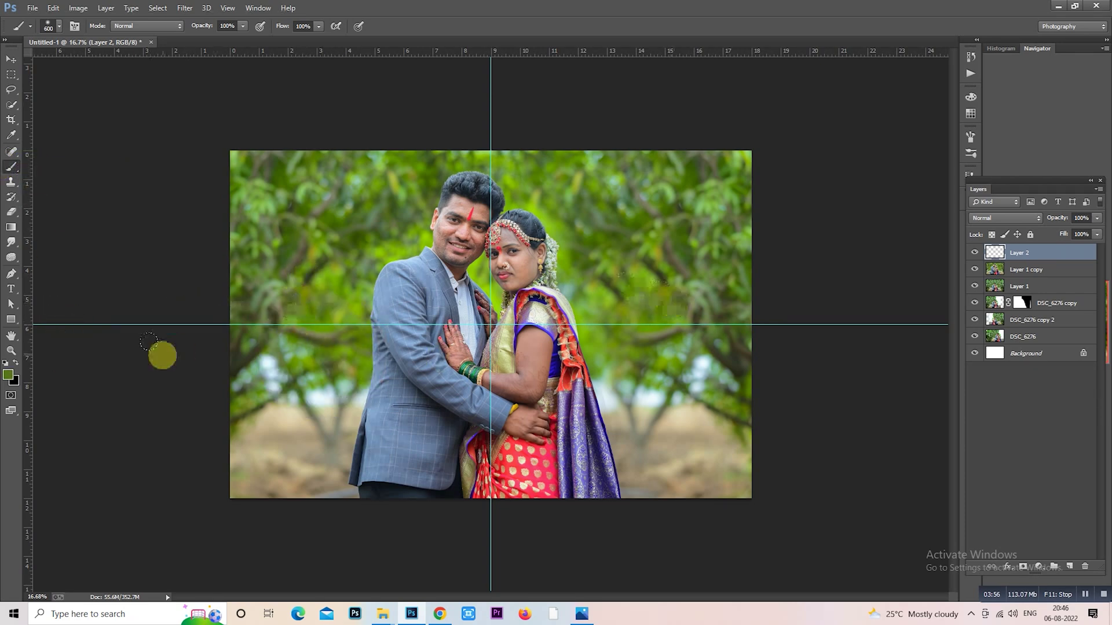
# - Darken the foreground green and paint a soft band across the bottom of the photo with a 2700 px brush
pyautogui.click(8, 375)
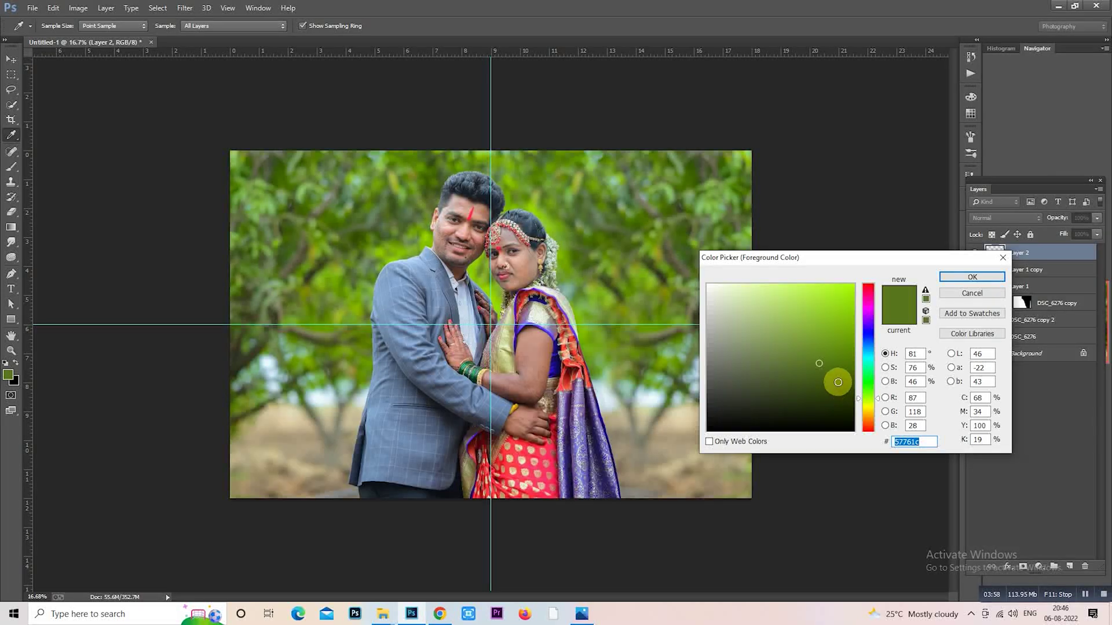
pyautogui.click(837, 382)
pyautogui.click(964, 282)
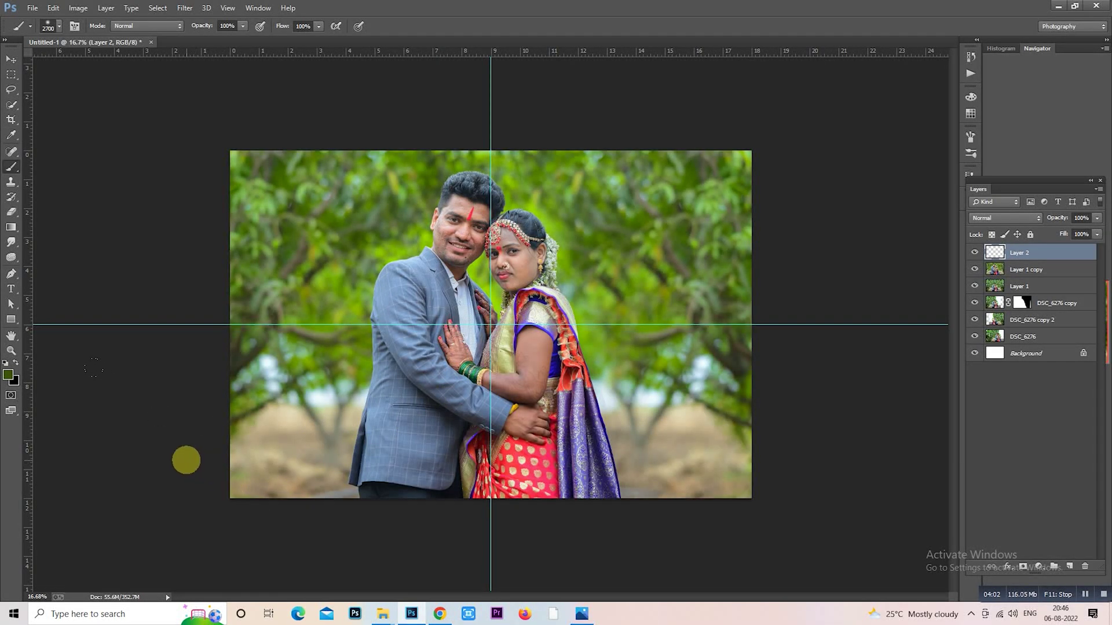
pyautogui.moveTo(186, 461); pyautogui.dragTo(828, 483)
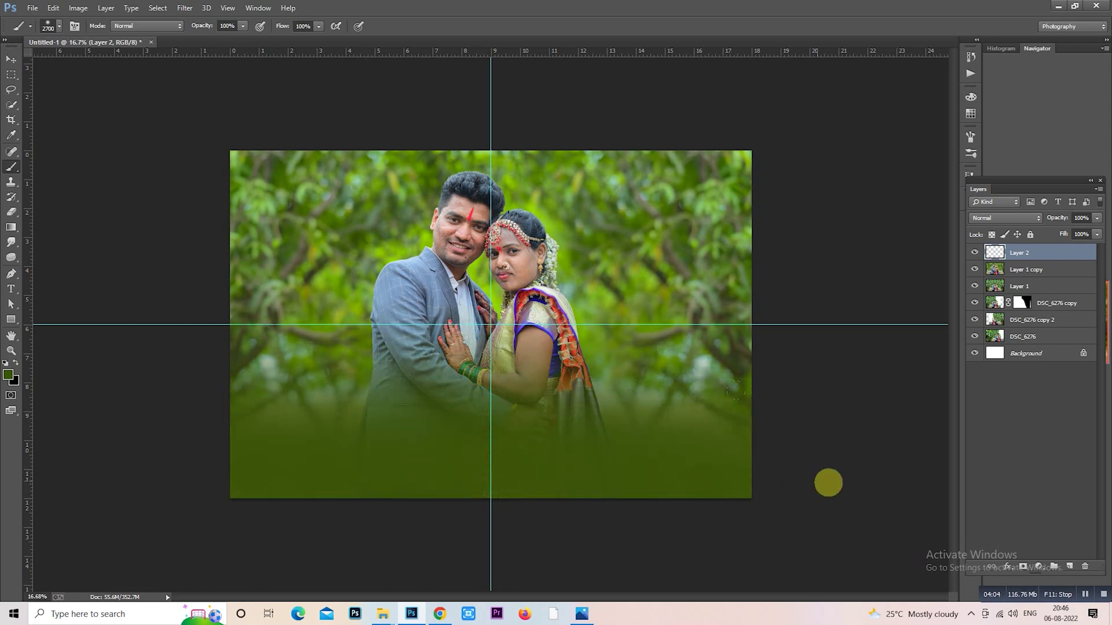
# - Darken the green fade layer with a Hue/Saturation adjustment, setting Lightness to -5
pyautogui.click(11, 75)
pyautogui.rightClick(502, 341)
pyautogui.click(432, 428)
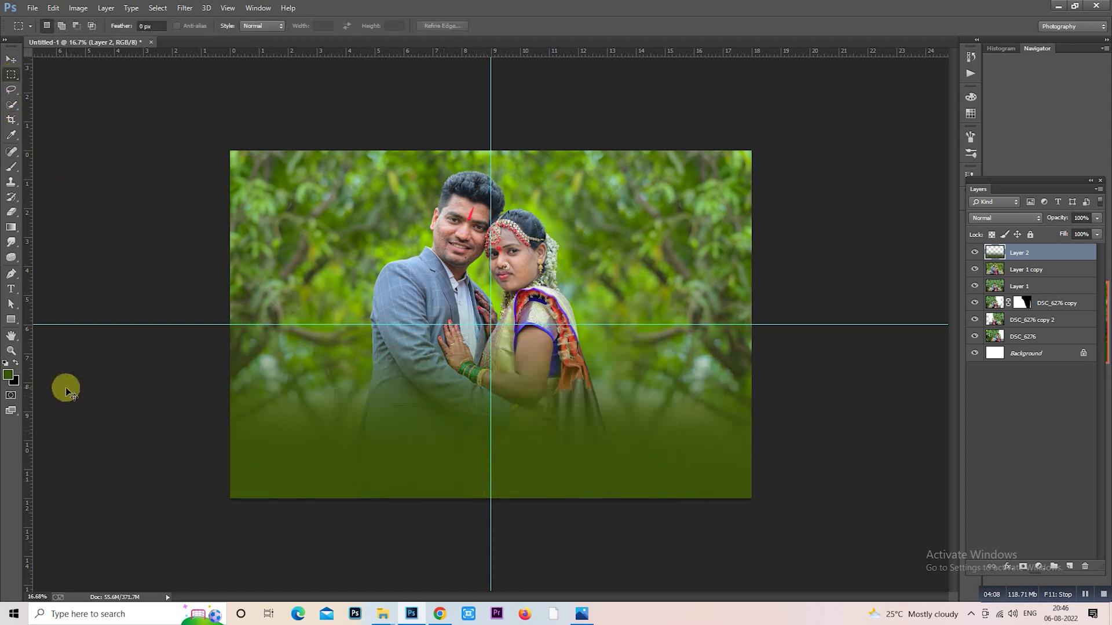
pyautogui.hotkey('ctrl', 'u')
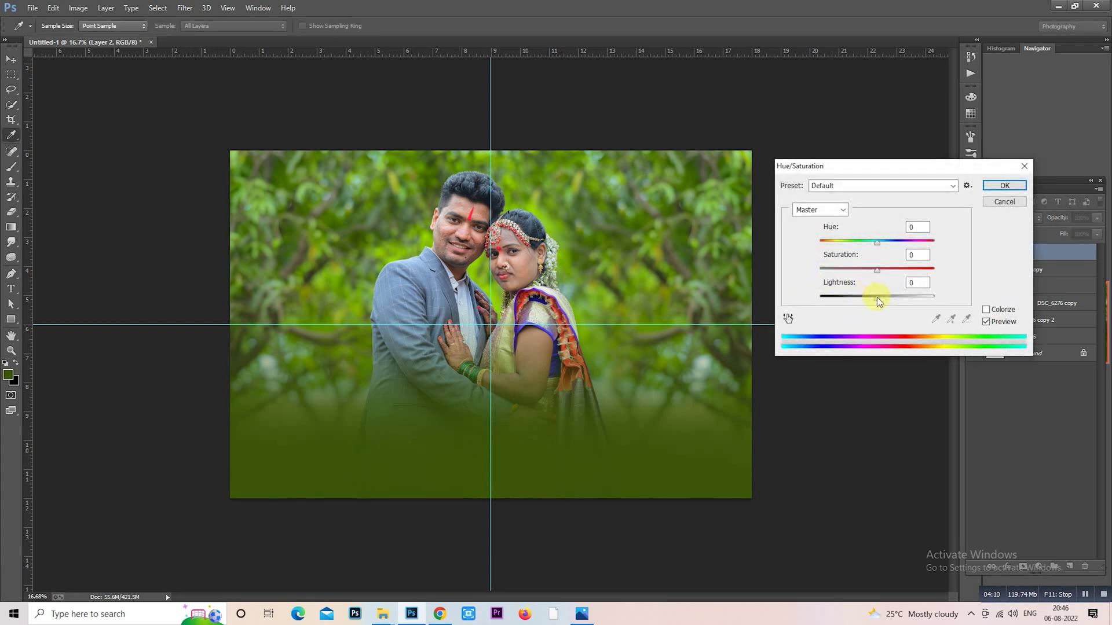
pyautogui.moveTo(877, 297); pyautogui.dragTo(872, 298)
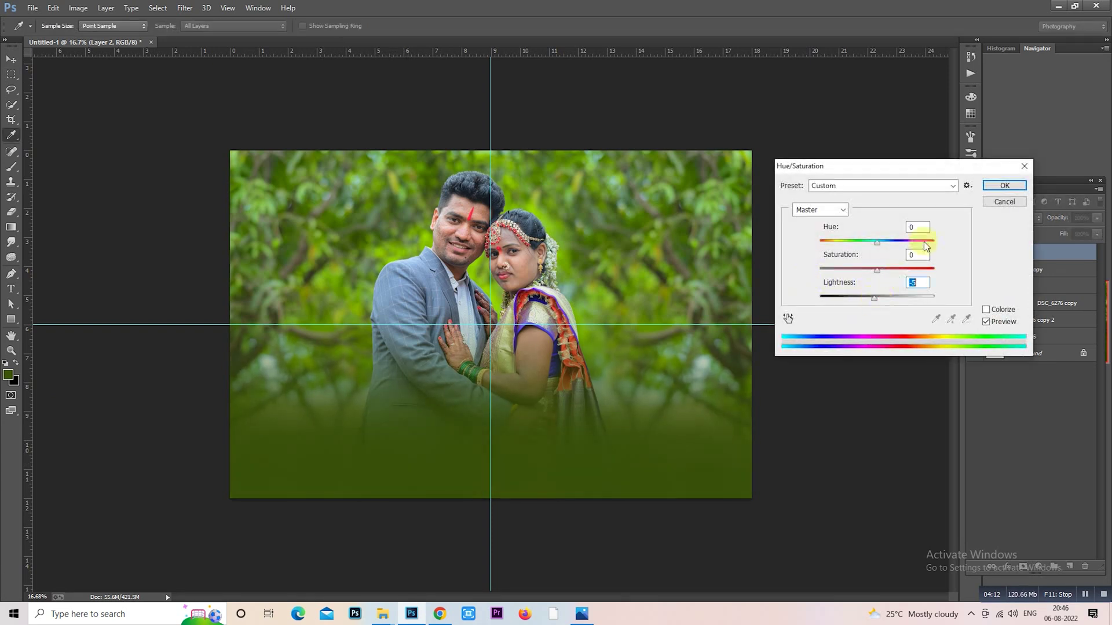
pyautogui.click(1004, 186)
# - Stretch the green fade slightly upward with Free Transform to about 101% height and apply it
pyautogui.rightClick(457, 350)
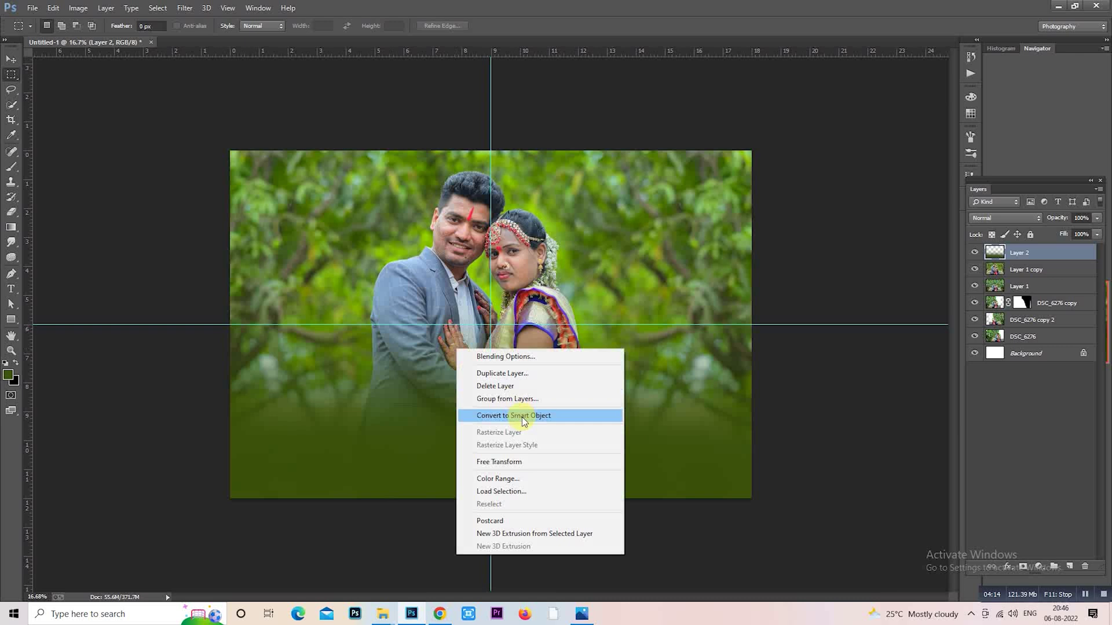
pyautogui.click(527, 462)
pyautogui.moveTo(492, 260); pyautogui.dragTo(494, 245)
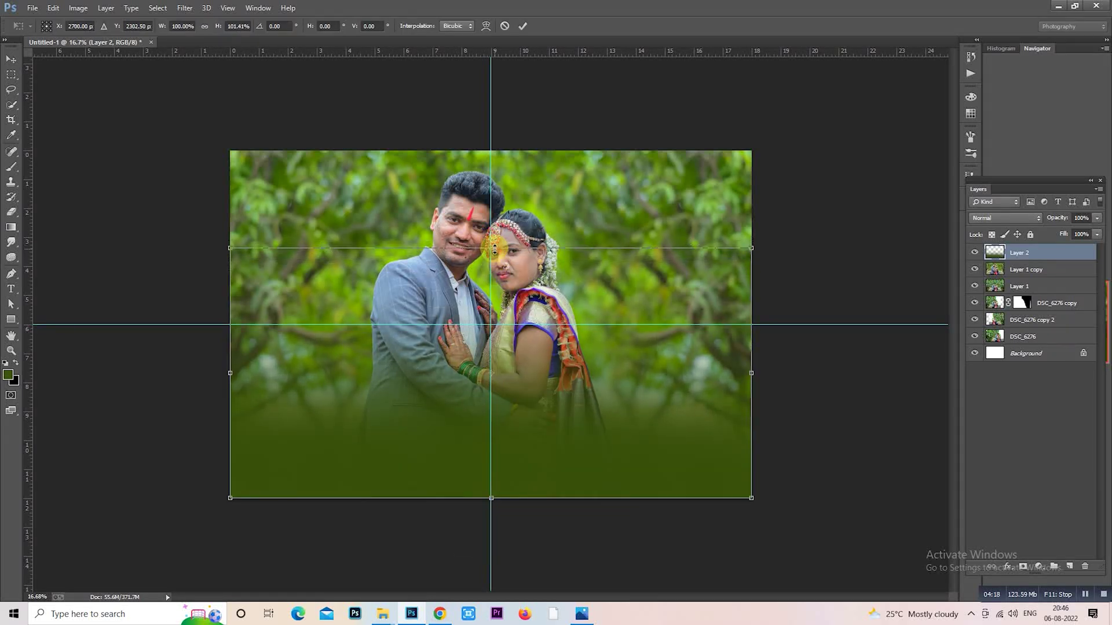
pyautogui.press('Return')
pyautogui.press('m')
pyautogui.scroll(1, 567, 281)
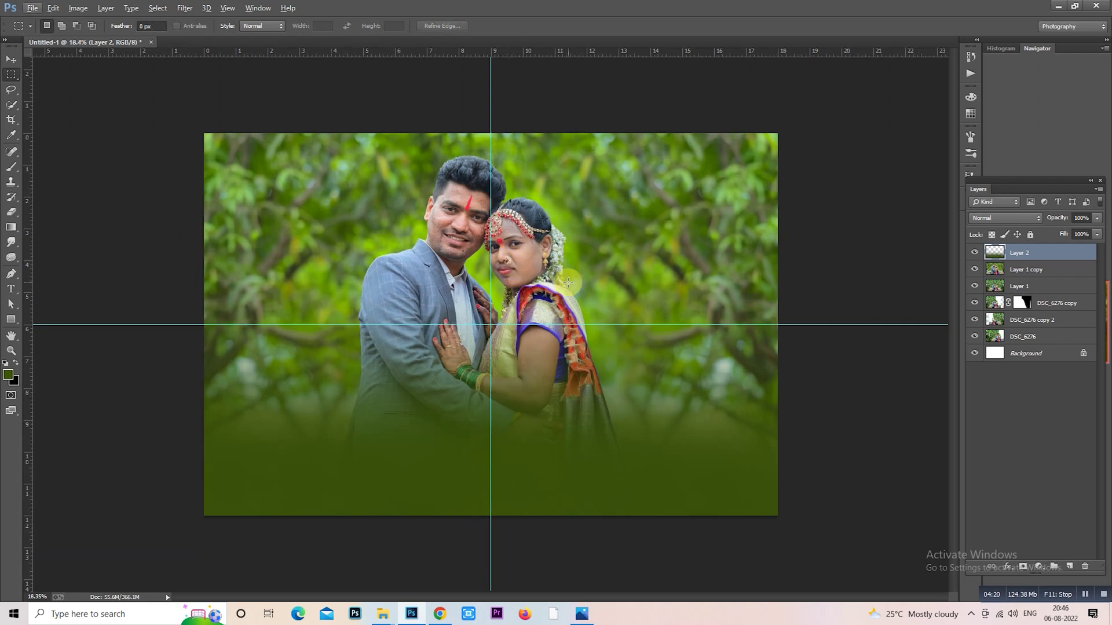
# - Hide the green fade layer, copy the canvas area of Layer 1 copy to a new layer and duplicate that layer
pyautogui.click(974, 253)
pyautogui.click(1022, 269)
pyautogui.scroll(-1, 224, 176)
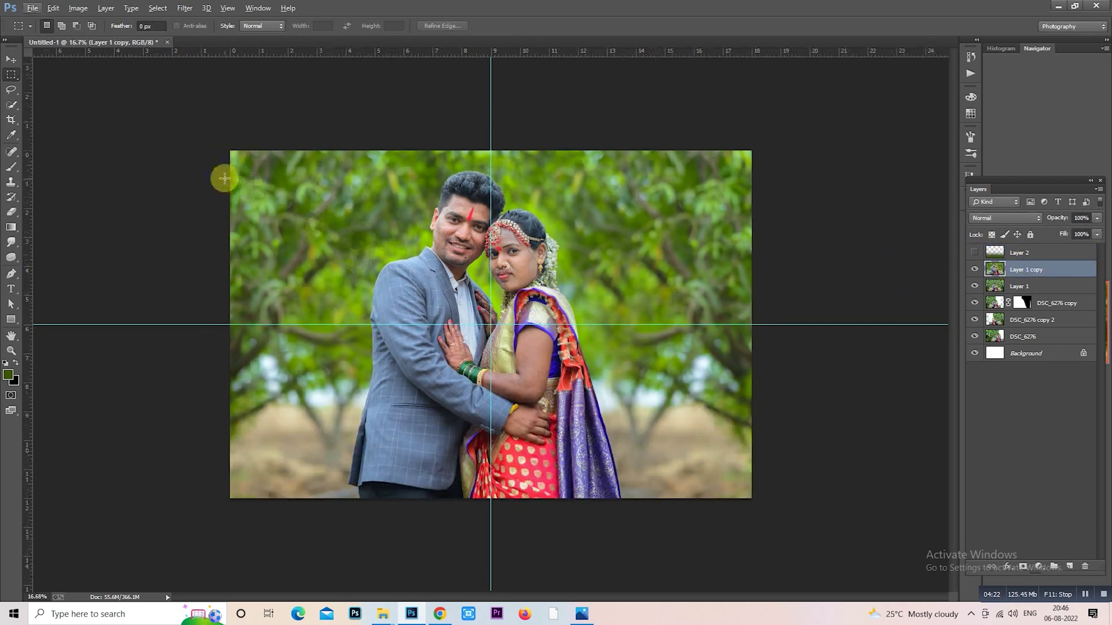
pyautogui.moveTo(213, 117); pyautogui.dragTo(773, 541)
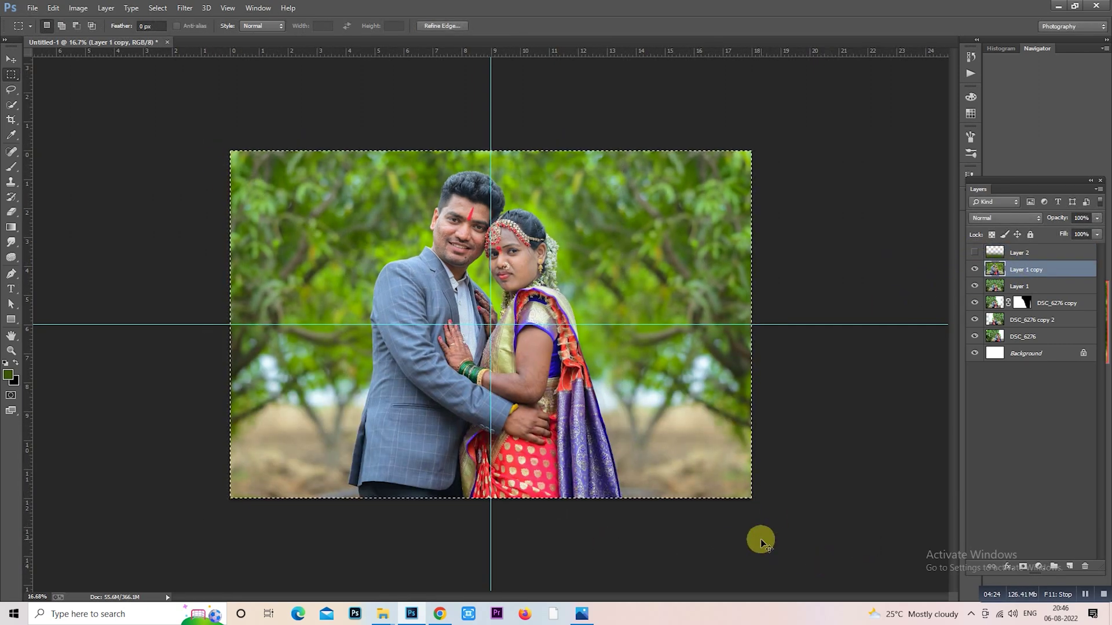
pyautogui.hotkey('ctrl', 'j')
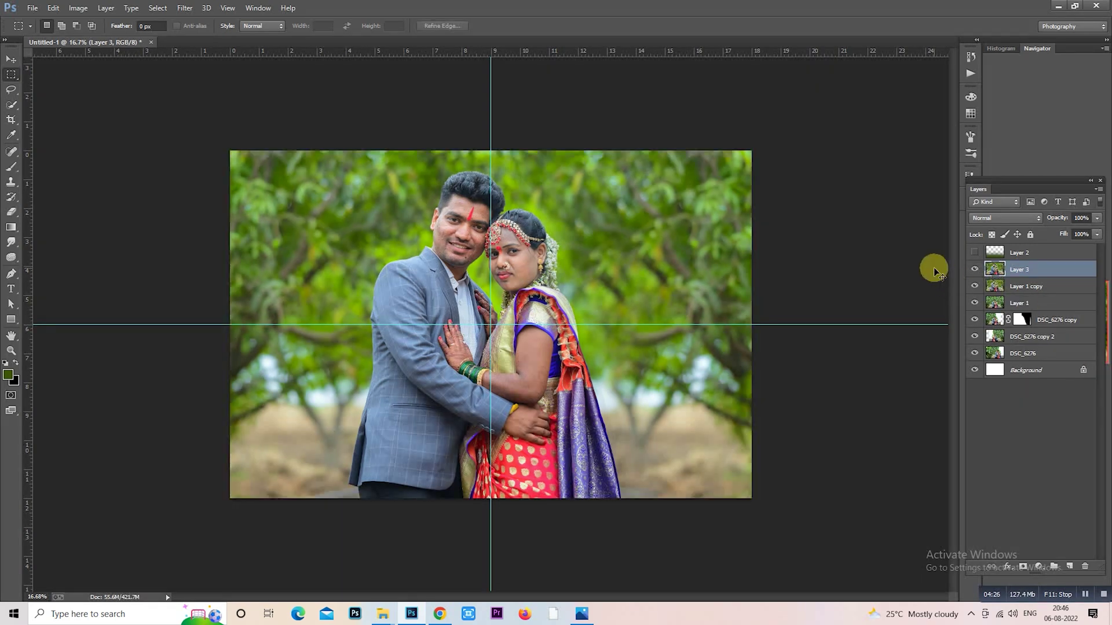
pyautogui.hotkey('ctrl', 'j')
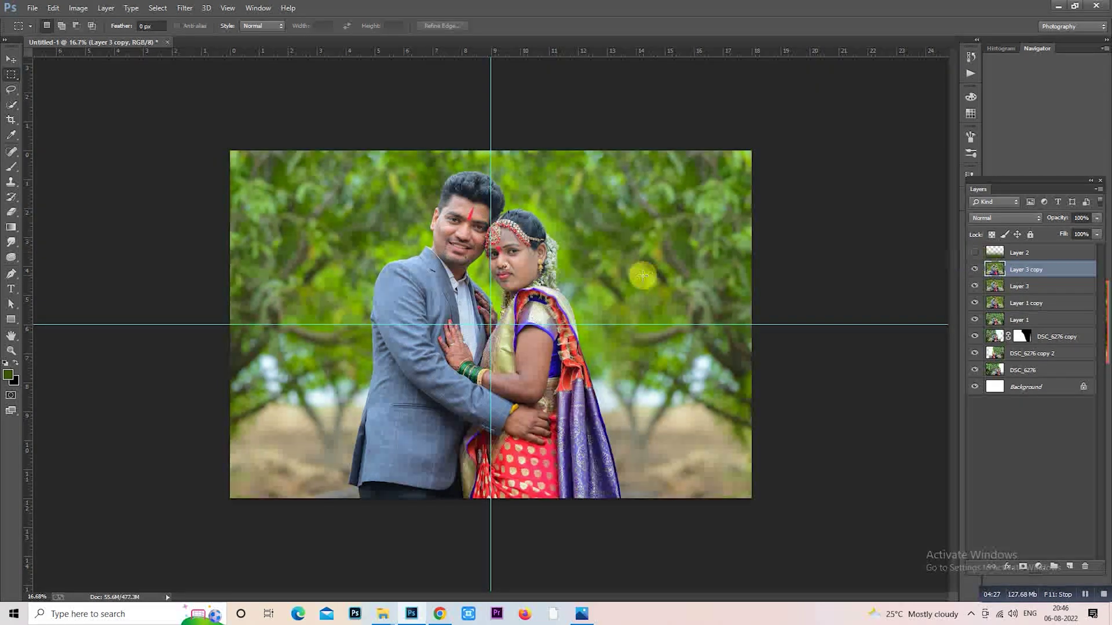
# - Darken Layer 3 copy in Camera Raw with a slightly lower Exposure, Highlights -31 and Whites -18, and compare before and after
pyautogui.keyDown('ctrl'); pyautogui.click(996, 270); pyautogui.keyUp('ctrl')
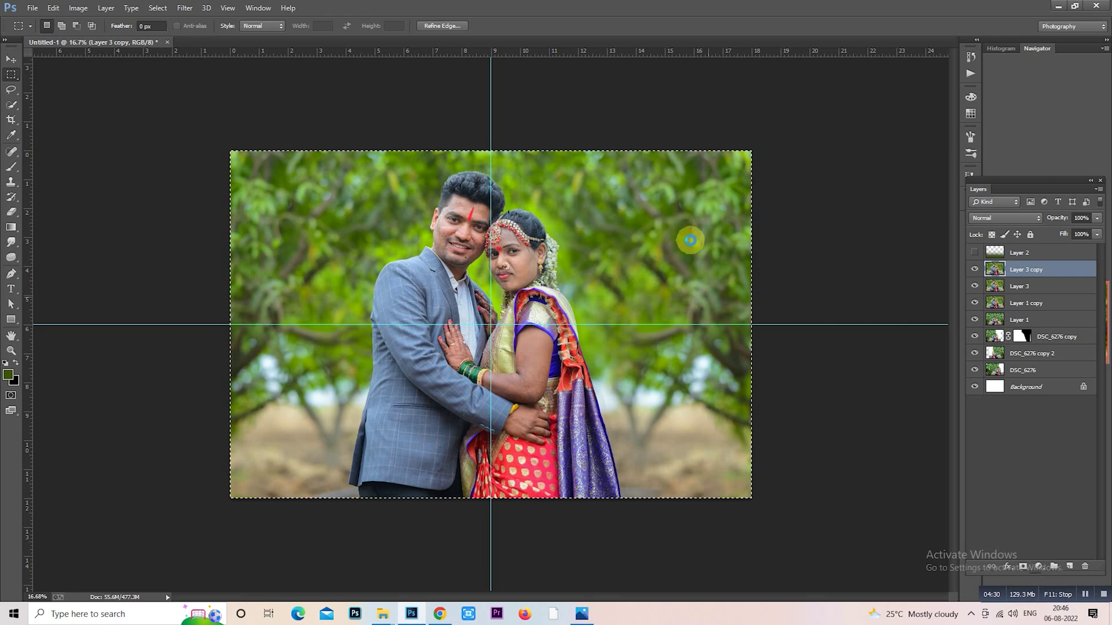
pyautogui.hotkey('ctrl', 'shift', 'a')
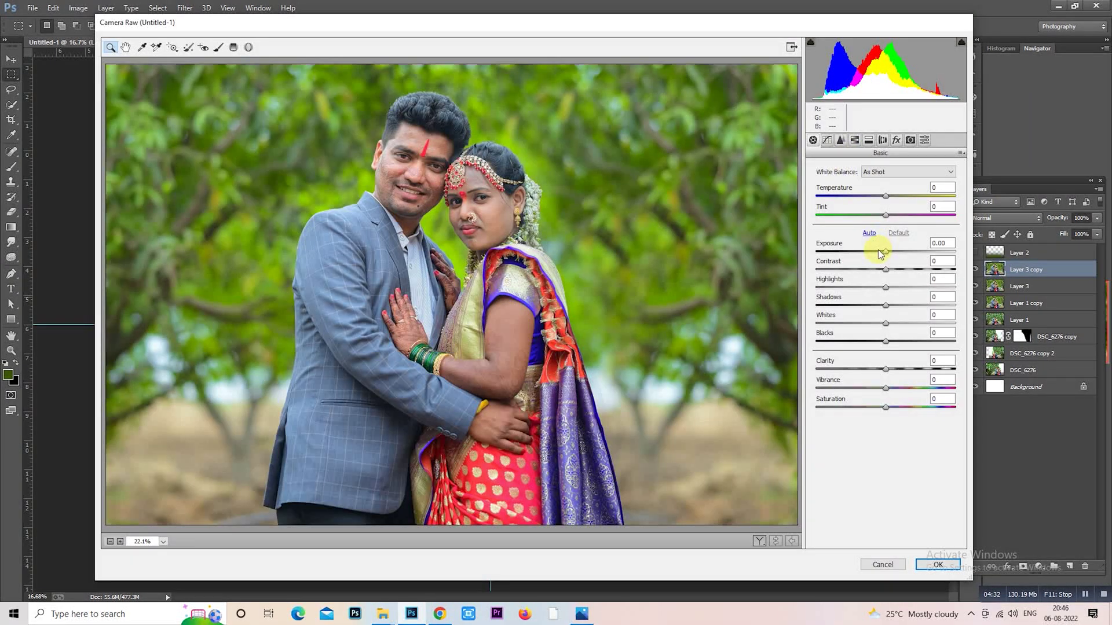
pyautogui.click(879, 251)
pyautogui.click(880, 251)
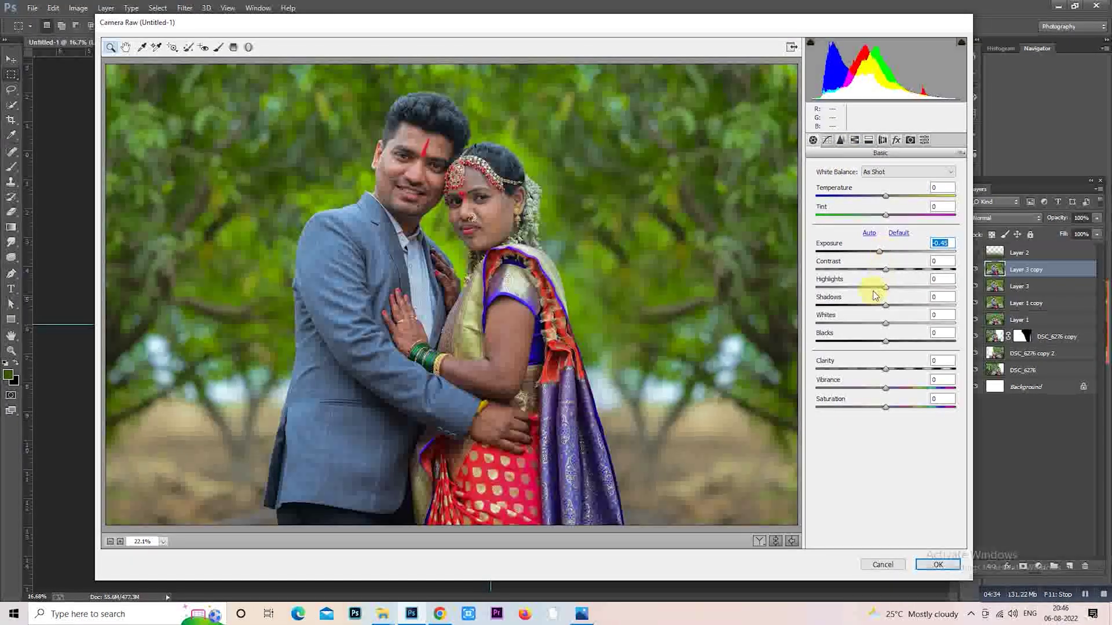
pyautogui.click(863, 287)
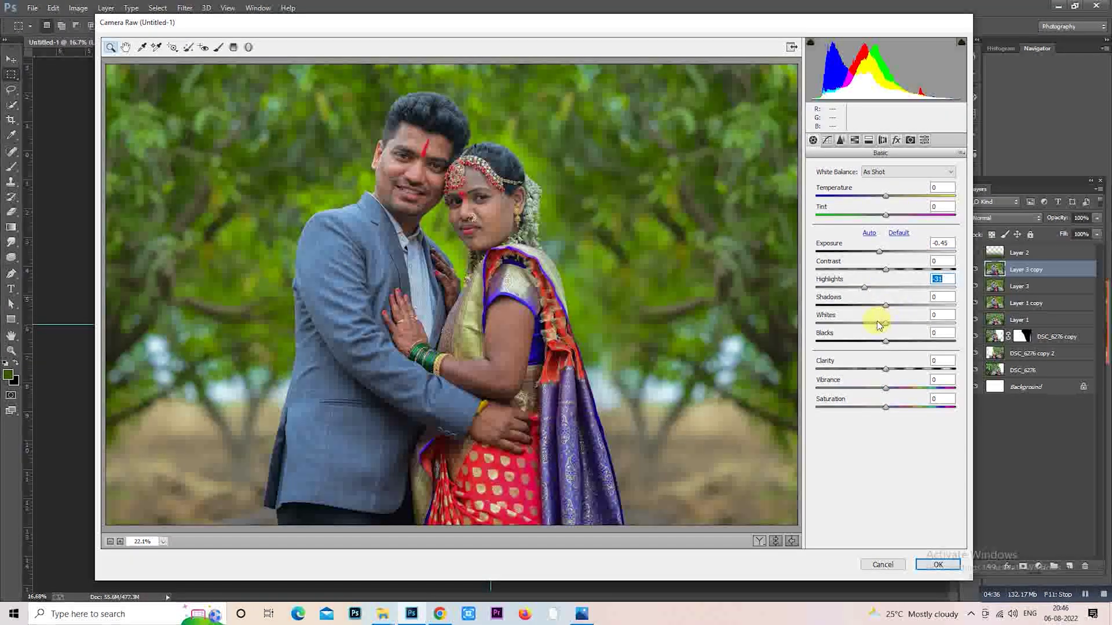
pyautogui.click(883, 251)
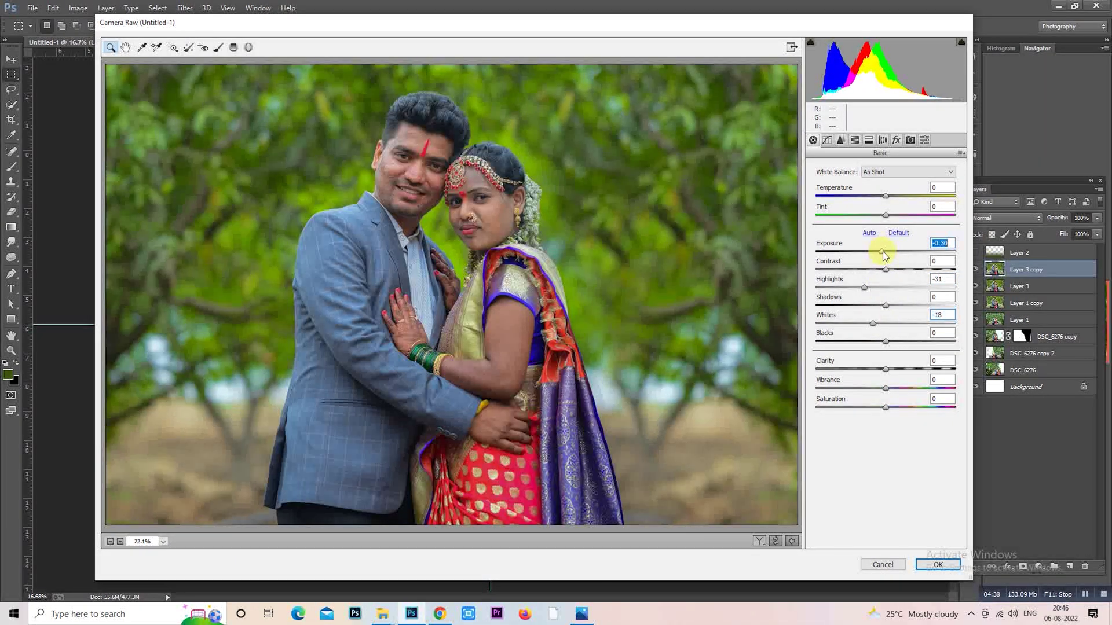
pyautogui.click(776, 542)
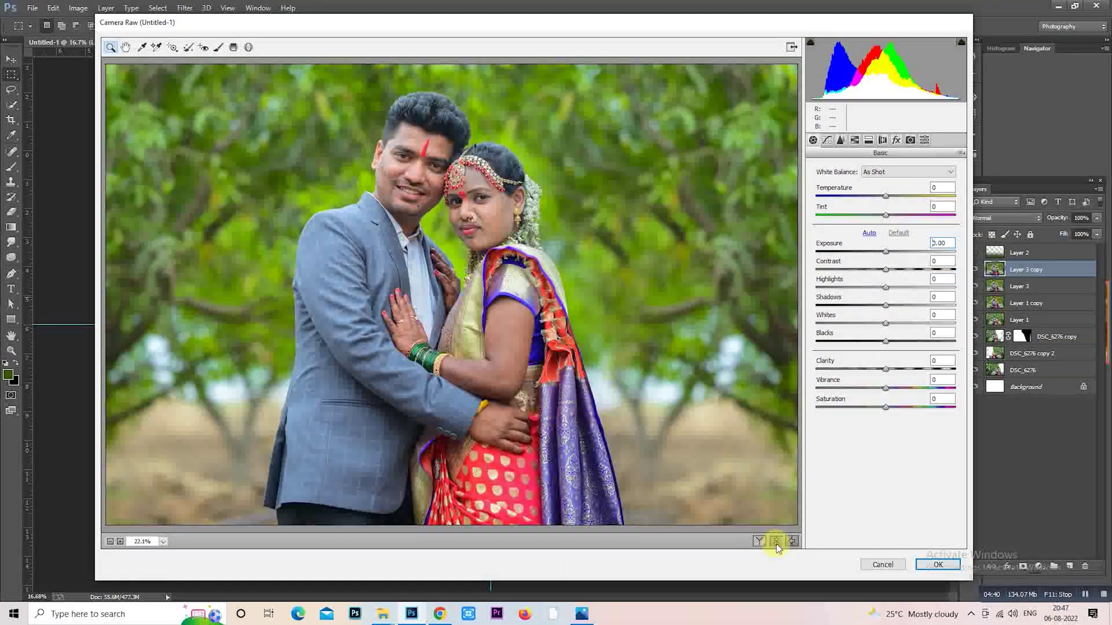
pyautogui.click(776, 542)
pyautogui.click(932, 565)
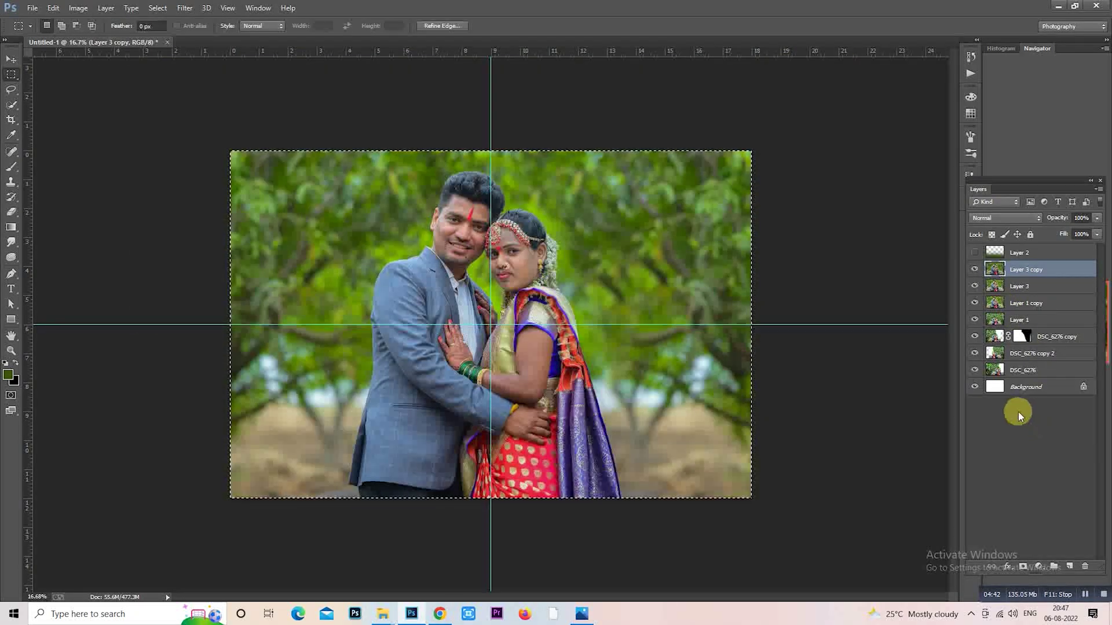
# - Add a layer mask to Layer 3 copy and paint black over the couple's faces and hair with a 250 to 300 px brush
pyautogui.click(1023, 566)
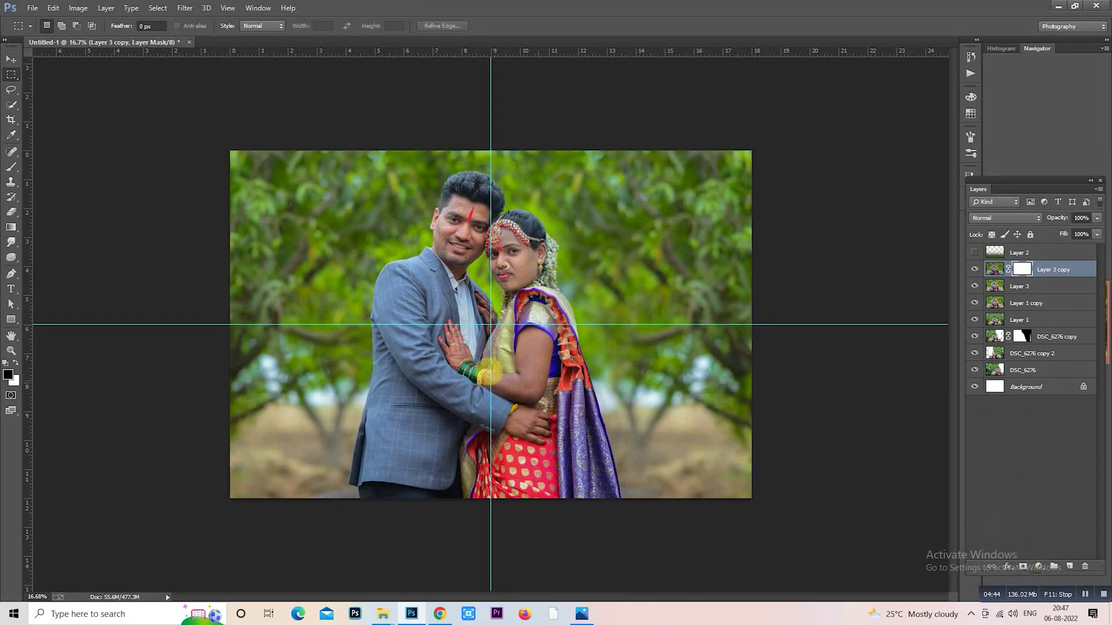
pyautogui.click(12, 167)
pyautogui.scroll(1, 482, 260)
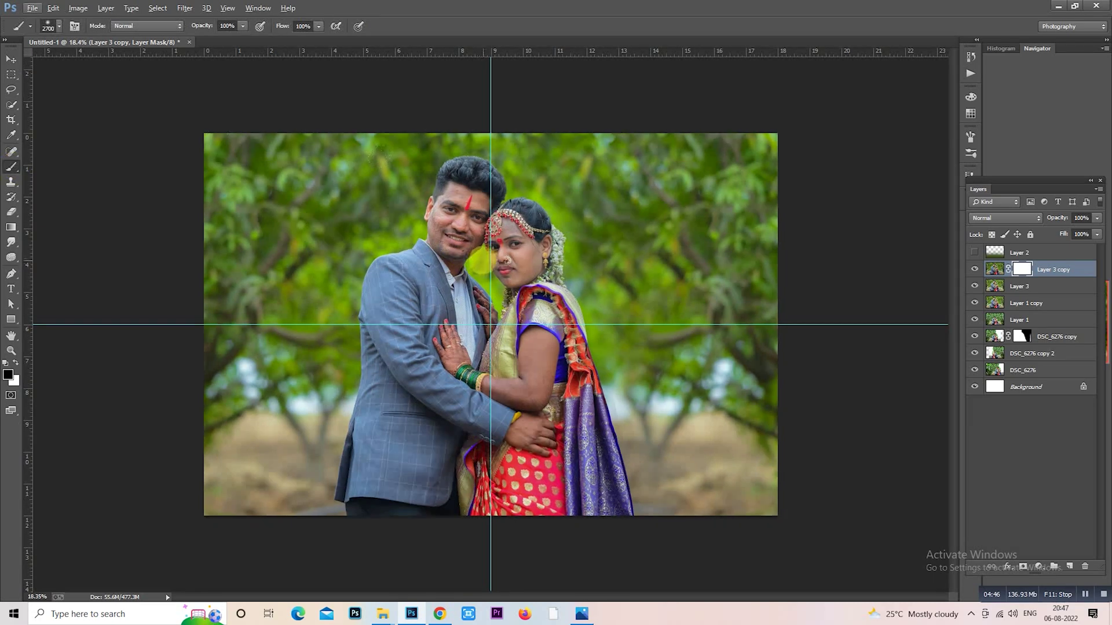
pyautogui.press('[')
pyautogui.press('[')
pyautogui.press('[')
pyautogui.press('[')
pyautogui.press('[')
pyautogui.press('[')
pyautogui.press('[')
pyautogui.press('[')
pyautogui.press('[')
pyautogui.press('[')
pyautogui.press('[')
pyautogui.press('[')
pyautogui.press('[')
pyautogui.press('[')
pyautogui.press('[')
pyautogui.press('[')
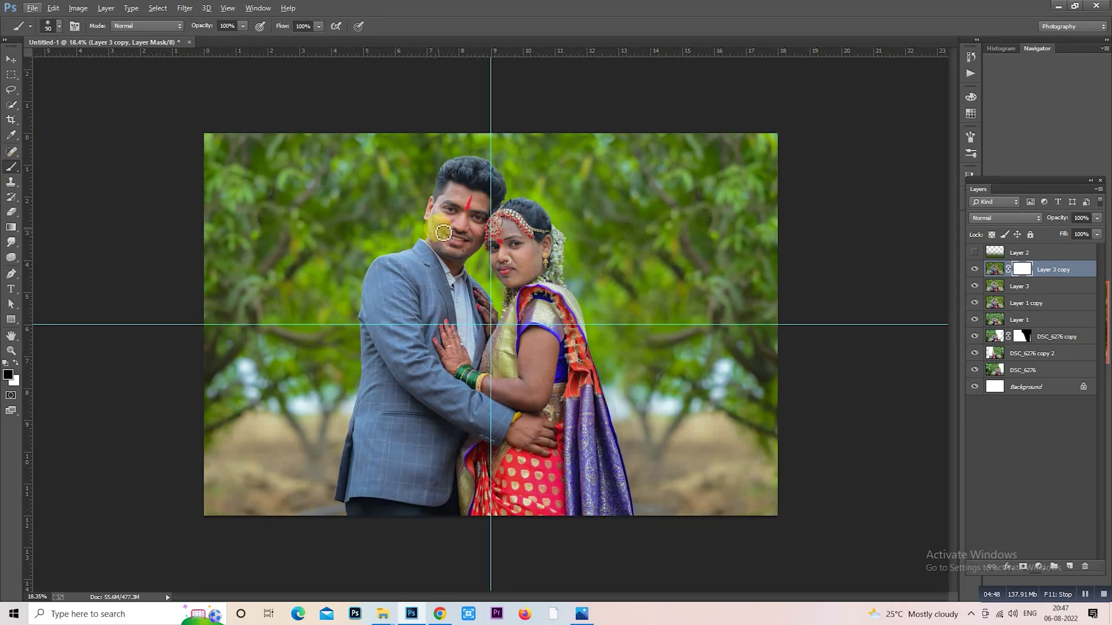
pyautogui.press(']')
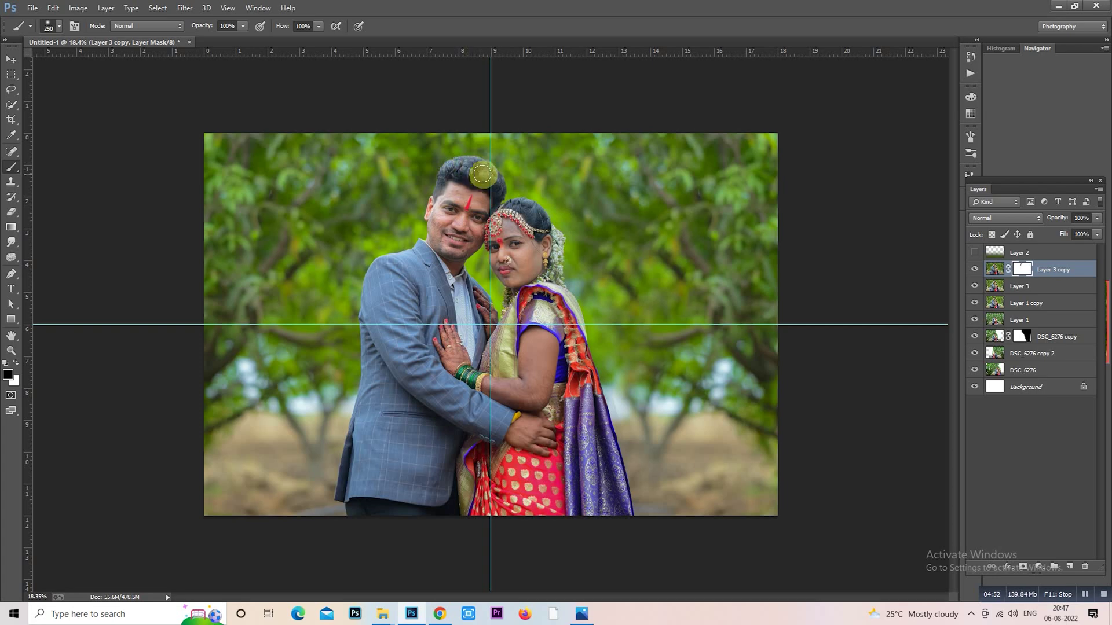
pyautogui.press(']')
pyautogui.press(']')
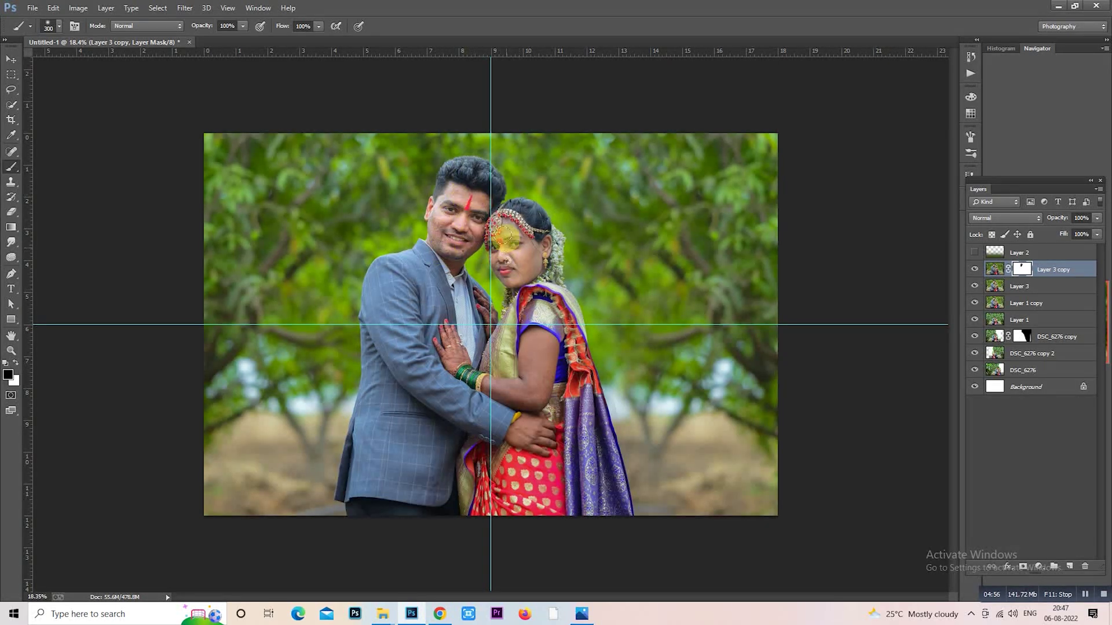
pyautogui.press('[')
pyautogui.press('[')
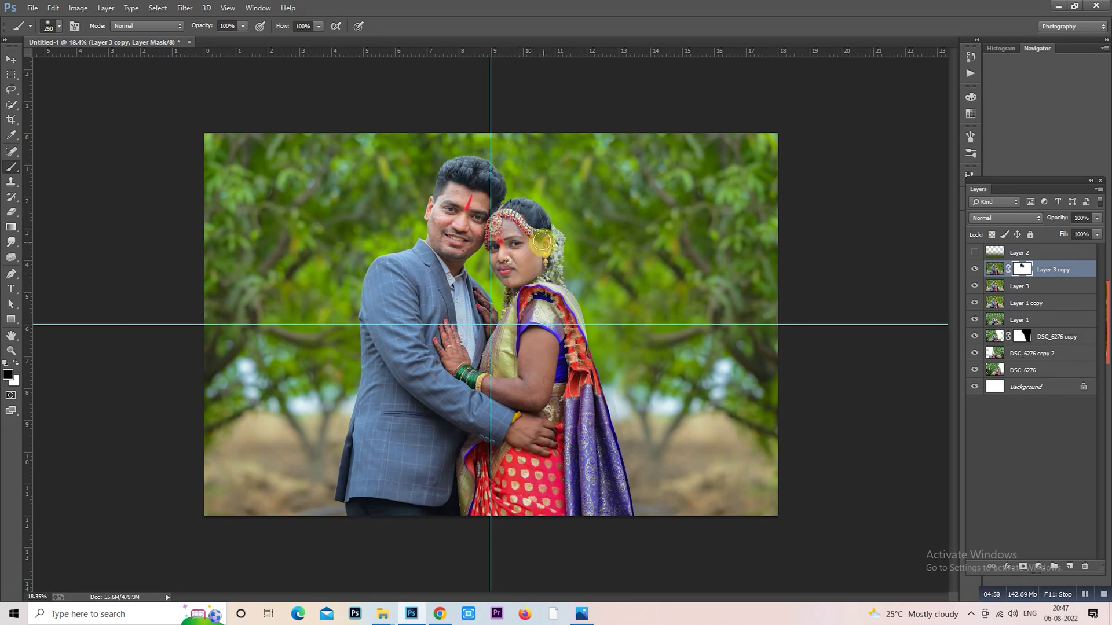
# - Paint black on the mask over the bride's saree and the groom's suit with a brush of 400 px or larger
pyautogui.press(']')
pyautogui.press(']')
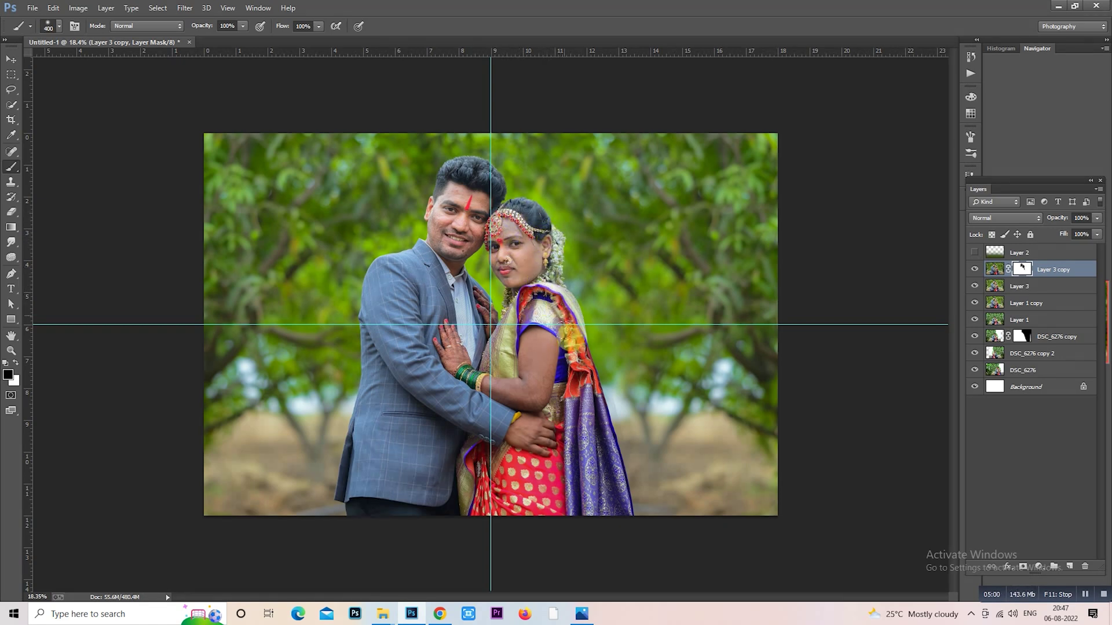
pyautogui.press(']')
pyautogui.press(']')
pyautogui.moveTo(587, 392)
pyautogui.mouseDown()
pyautogui.moveTo(604, 478)
pyautogui.moveTo(593, 456)
pyautogui.moveTo(584, 543)
pyautogui.mouseUp()
pyautogui.moveTo(567, 474)
pyautogui.mouseDown()
pyautogui.moveTo(519, 426)
pyautogui.moveTo(475, 502)
pyautogui.moveTo(519, 324)
pyautogui.moveTo(545, 383)
pyautogui.moveTo(541, 504)
pyautogui.mouseUp()
pyautogui.press(']')
pyautogui.moveTo(442, 423)
pyautogui.mouseDown()
pyautogui.moveTo(387, 451)
pyautogui.moveTo(367, 489)
pyautogui.moveTo(379, 399)
pyautogui.moveTo(364, 307)
pyautogui.moveTo(381, 262)
pyautogui.moveTo(424, 251)
pyautogui.moveTo(419, 303)
pyautogui.moveTo(376, 271)
pyautogui.moveTo(405, 271)
pyautogui.moveTo(433, 291)
pyautogui.moveTo(414, 345)
pyautogui.moveTo(436, 506)
pyautogui.moveTo(504, 395)
pyautogui.moveTo(507, 368)
pyautogui.mouseUp()
pyautogui.press('[')
pyautogui.press(']')
pyautogui.press(']')
pyautogui.press('[')
pyautogui.press('[')
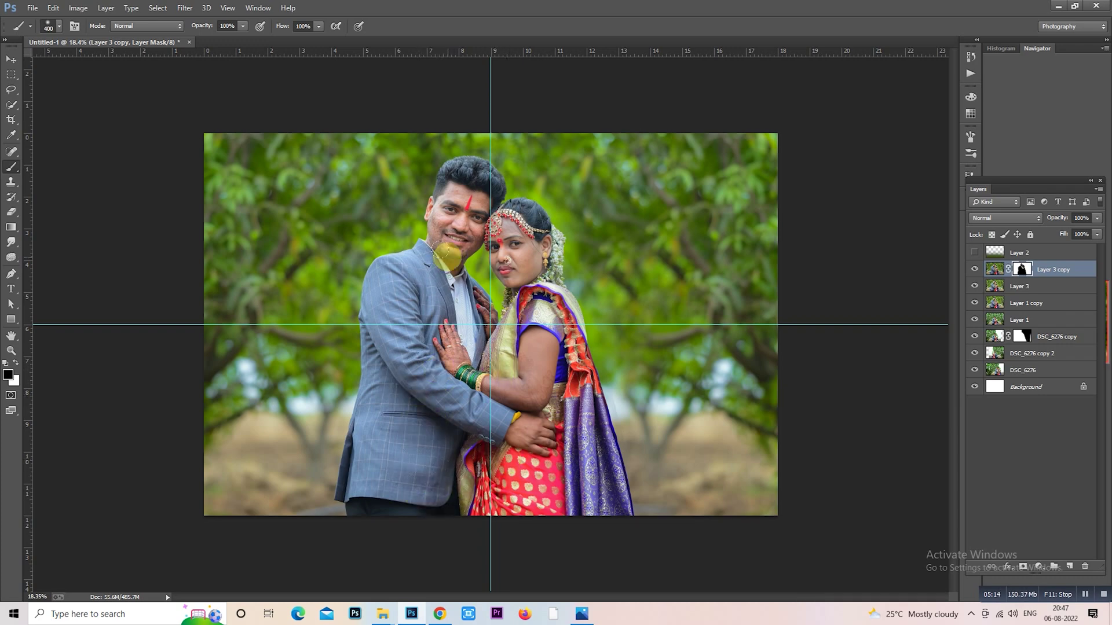
# - Clean up the mask over the groom's neck, face and hair and the bride's neckline with a 300 px brush
pyautogui.press('[')
pyautogui.moveTo(446, 255); pyautogui.dragTo(452, 226)
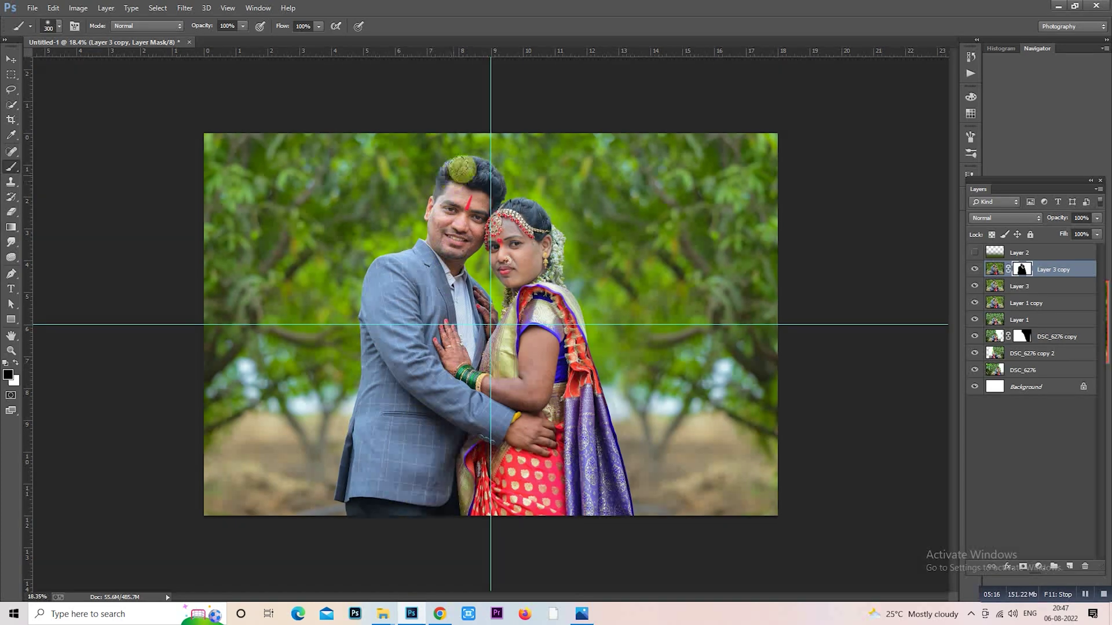
pyautogui.moveTo(461, 169)
pyautogui.mouseDown()
pyautogui.moveTo(487, 184)
pyautogui.moveTo(484, 222)
pyautogui.moveTo(469, 238)
pyautogui.moveTo(501, 227)
pyautogui.moveTo(513, 285)
pyautogui.mouseUp()
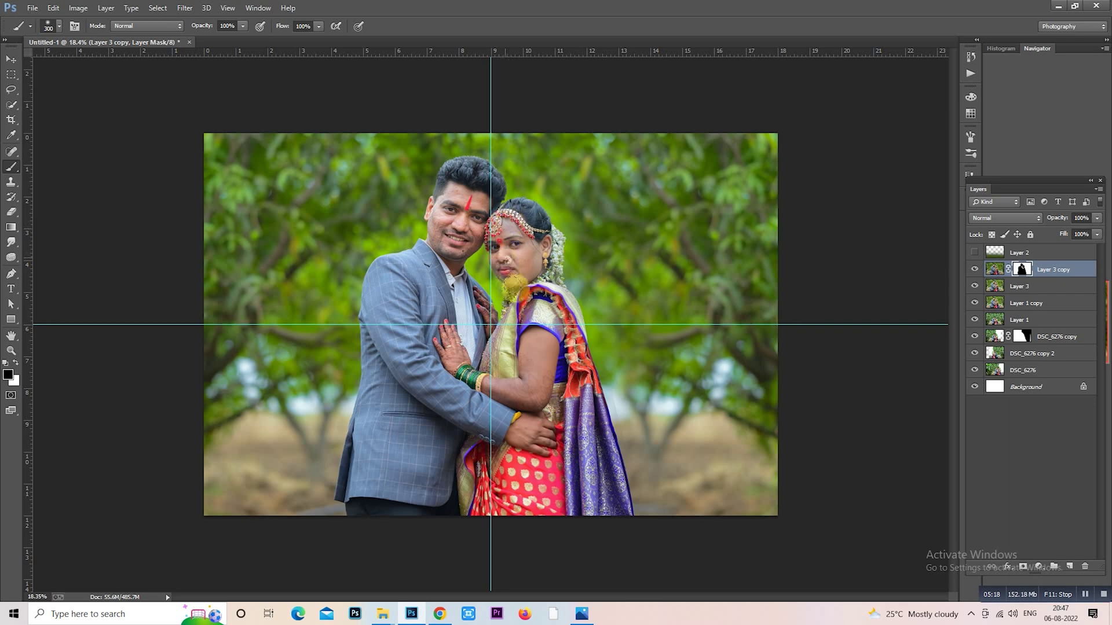
pyautogui.press(']')
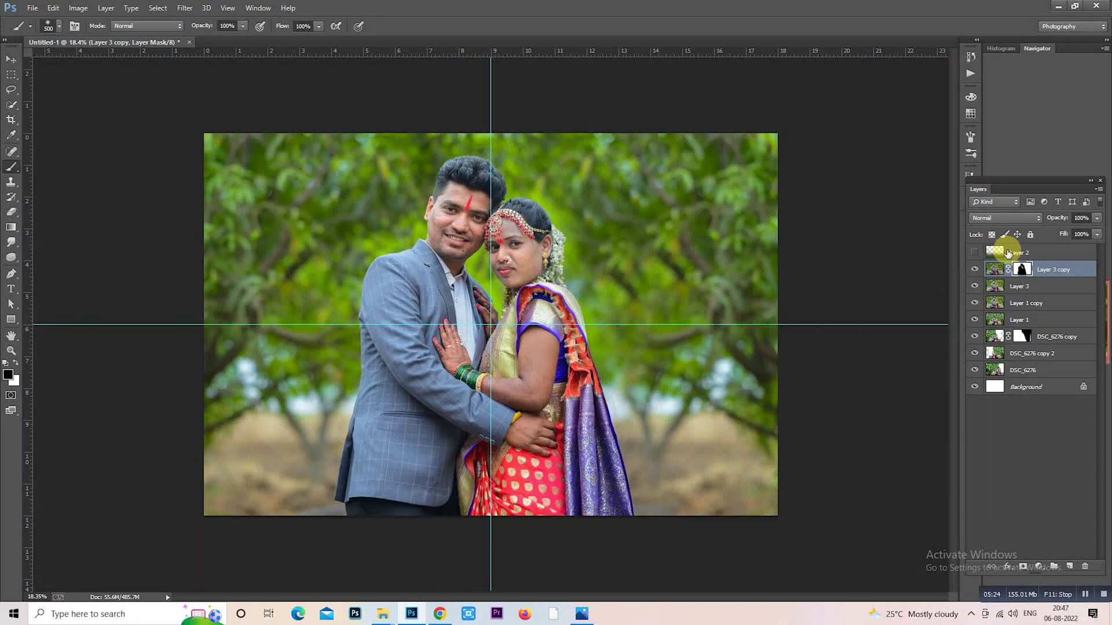
# - Invert the colors of Layer 3 copy to check the mask's coverage around the couple, and invert them back
pyautogui.click(995, 270)
pyautogui.hotkey('ctrl', 'i')
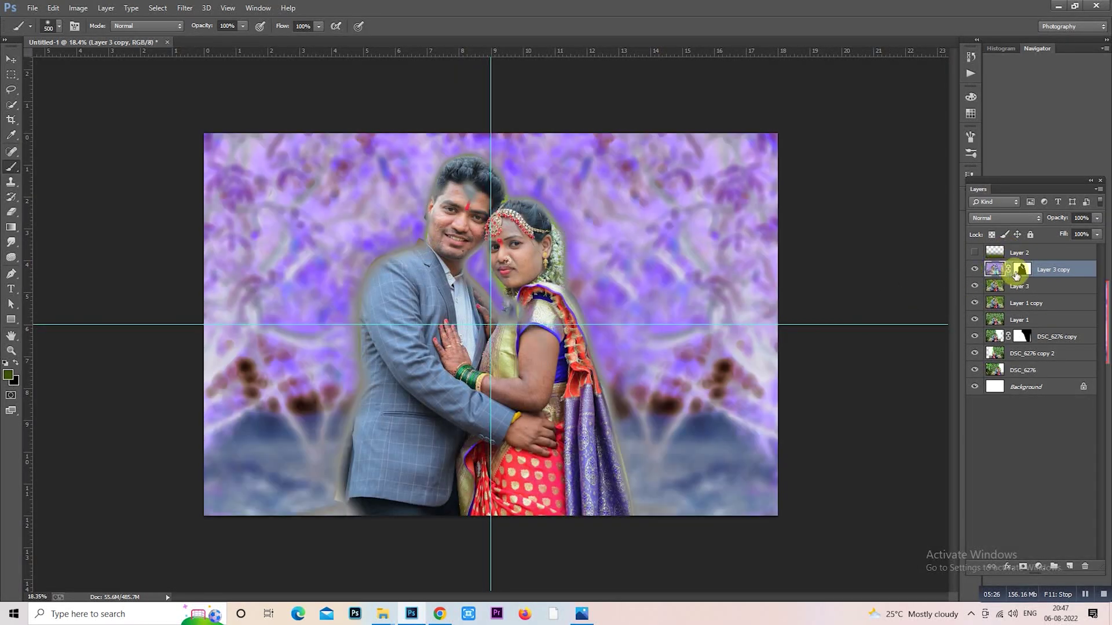
pyautogui.click(1017, 273)
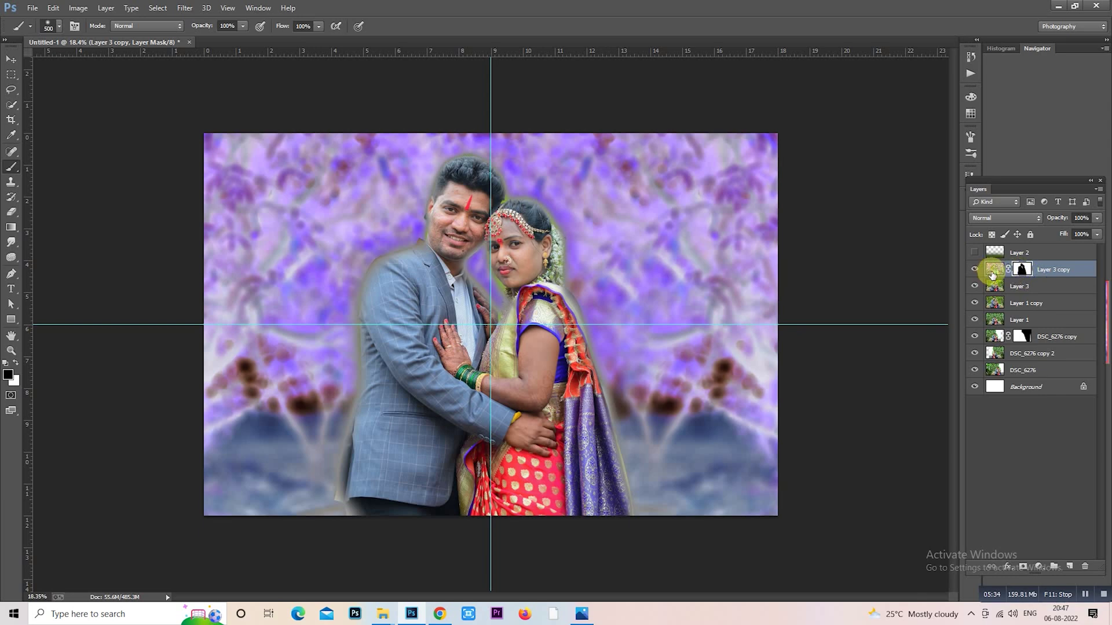
pyautogui.hotkey('ctrl', 'i')
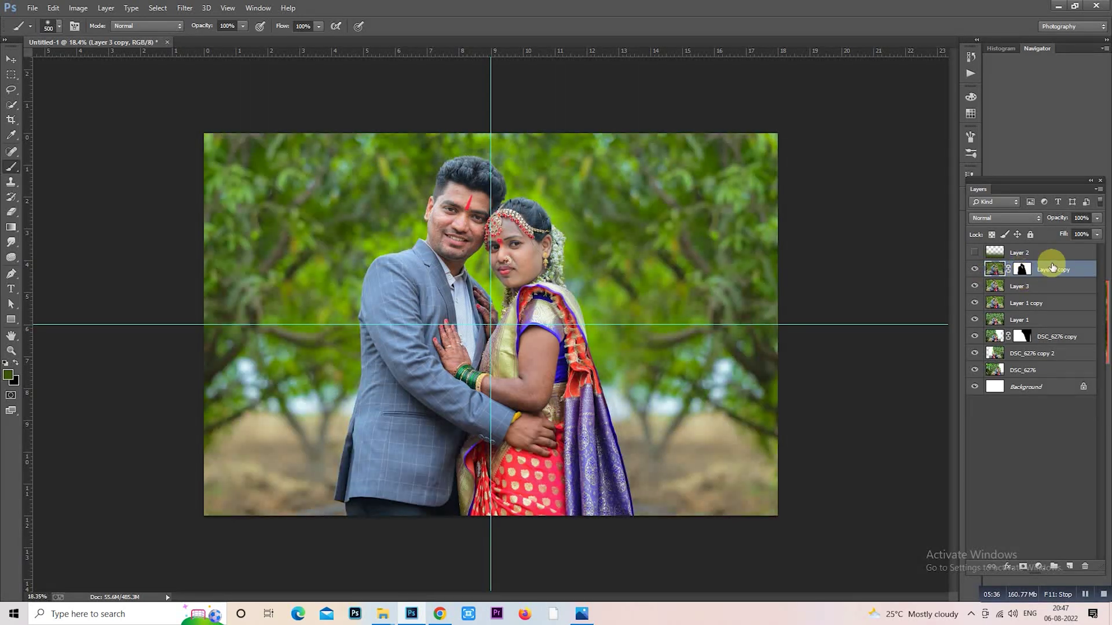
# - Duplicate Layer 3 beneath the masked darkened layer
pyautogui.click(1025, 286)
pyautogui.scroll(1, 514, 246)
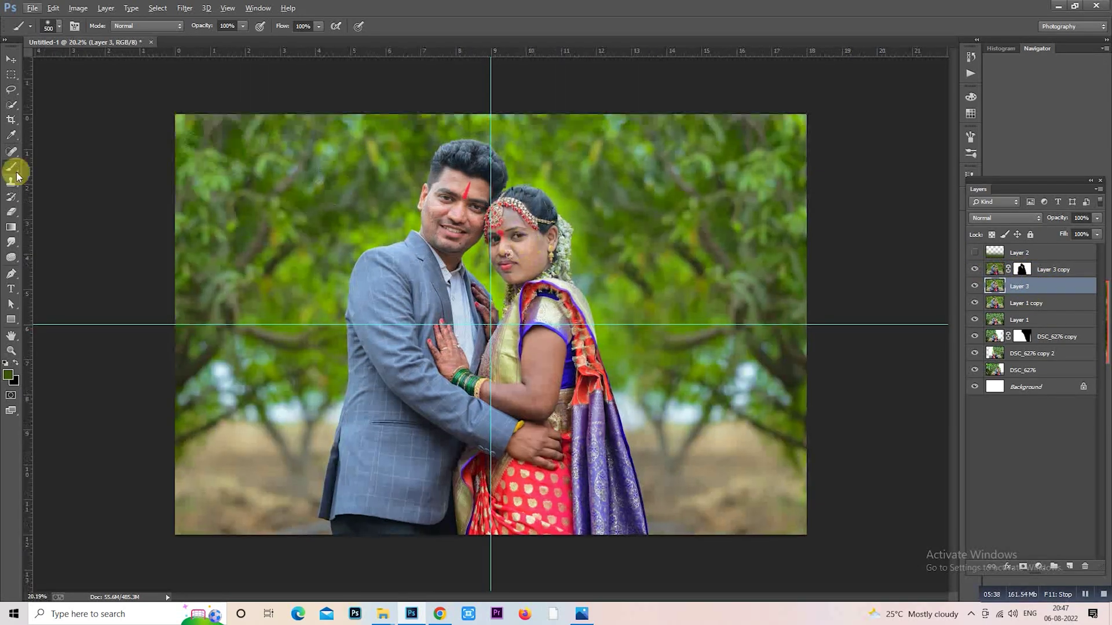
pyautogui.click(11, 74)
pyautogui.scroll(-1, 500, 328)
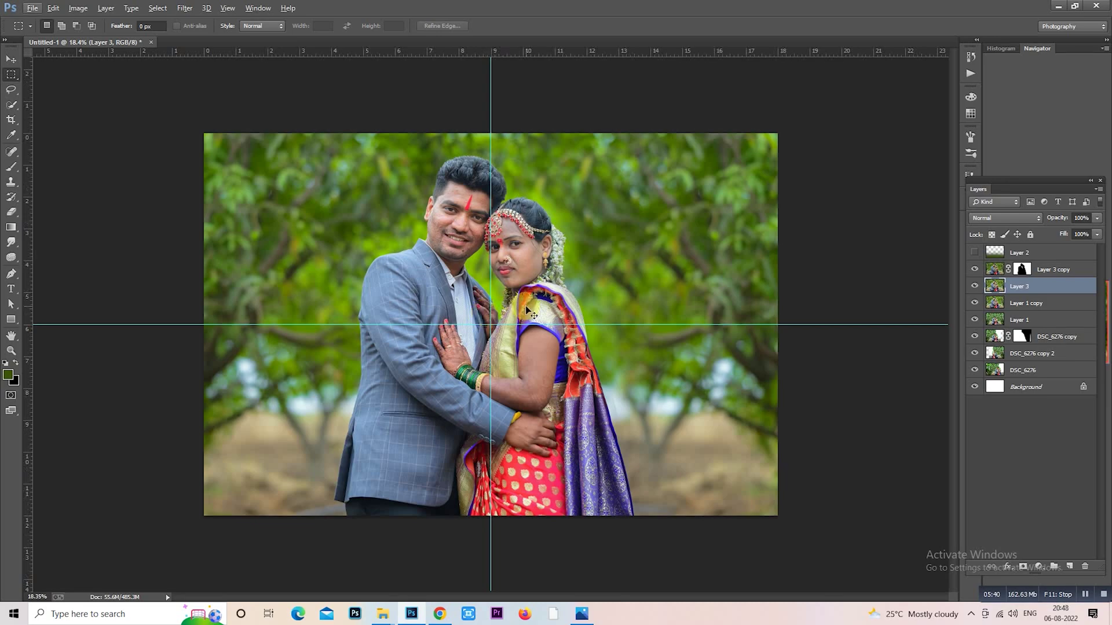
pyautogui.hotkey('ctrl', 'j')
# - Remove the blemishes on the groom's forehead and face with a content-aware Spot Healing Brush of 15 px
pyautogui.scroll(13, 439, 205)
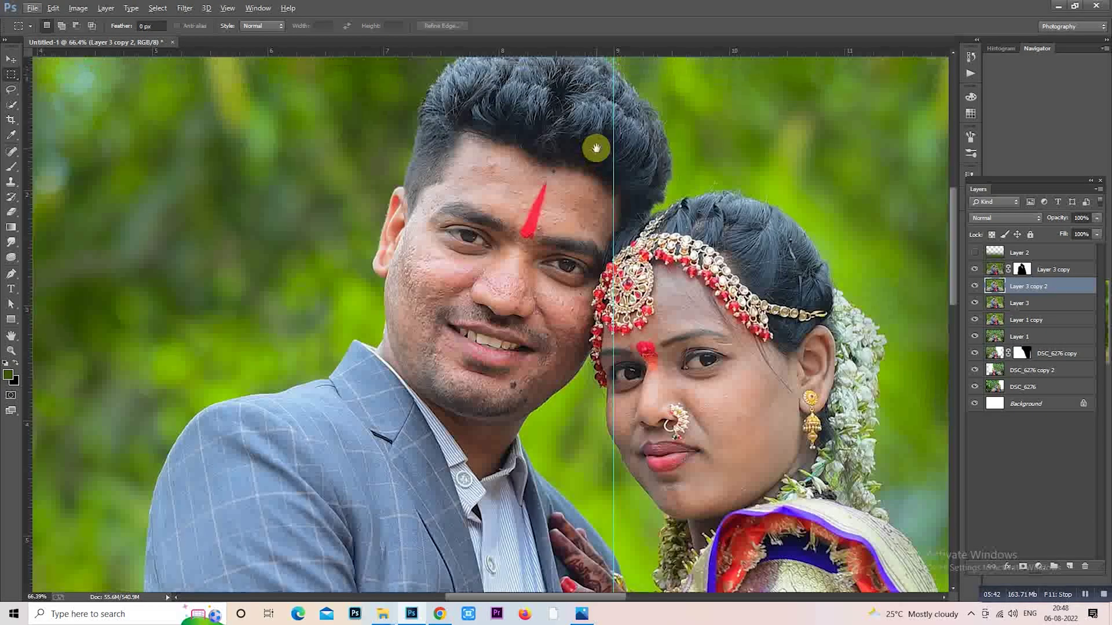
pyautogui.moveTo(596, 149); pyautogui.dragTo(476, 129)
pyautogui.scroll(2, 477, 129)
pyautogui.press('j')
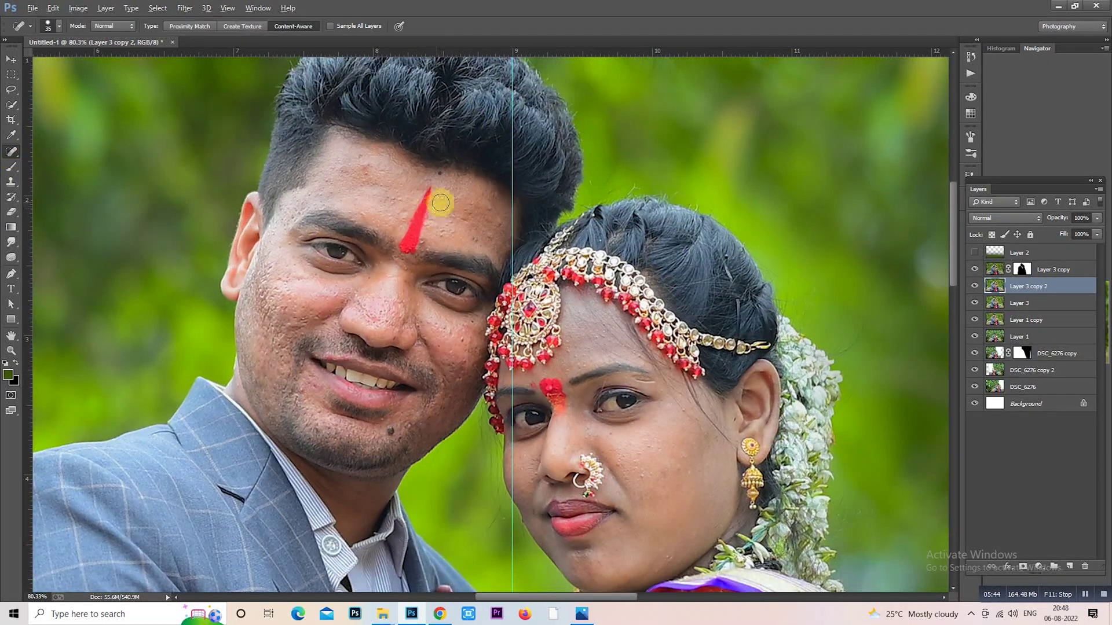
pyautogui.scroll(5, 440, 202)
pyautogui.press('[')
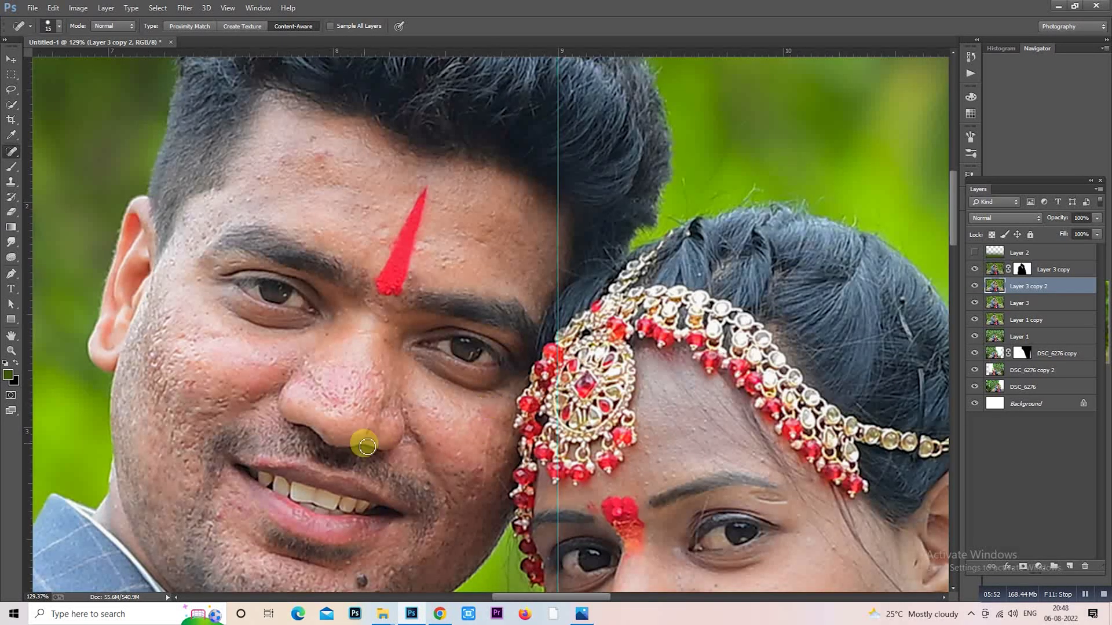
pyautogui.scroll(-1, 348, 406)
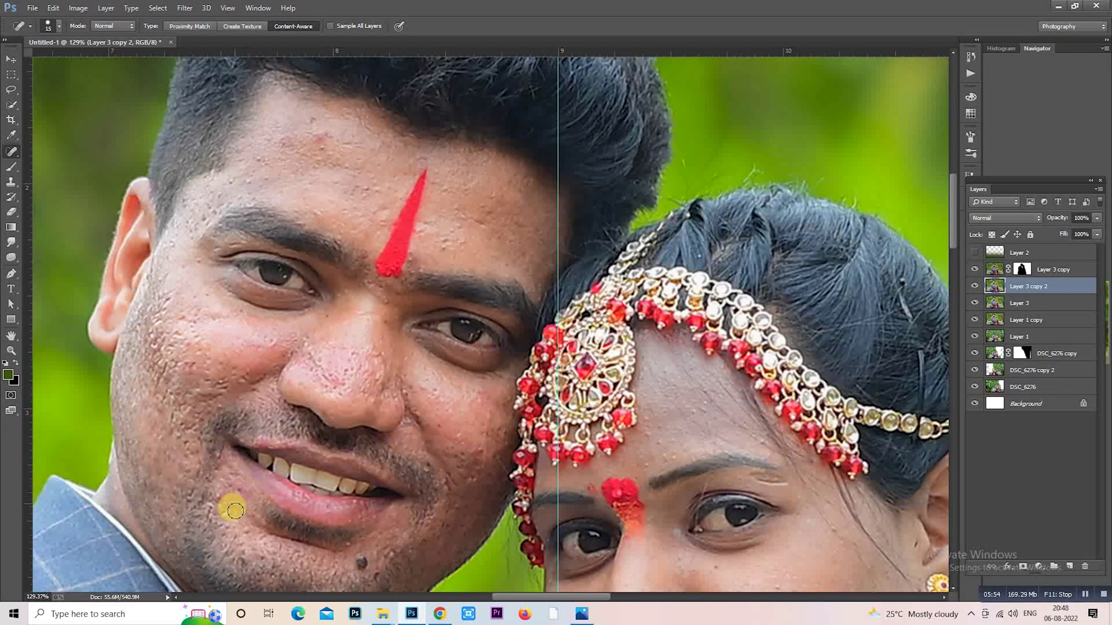
pyautogui.scroll(1, 240, 493)
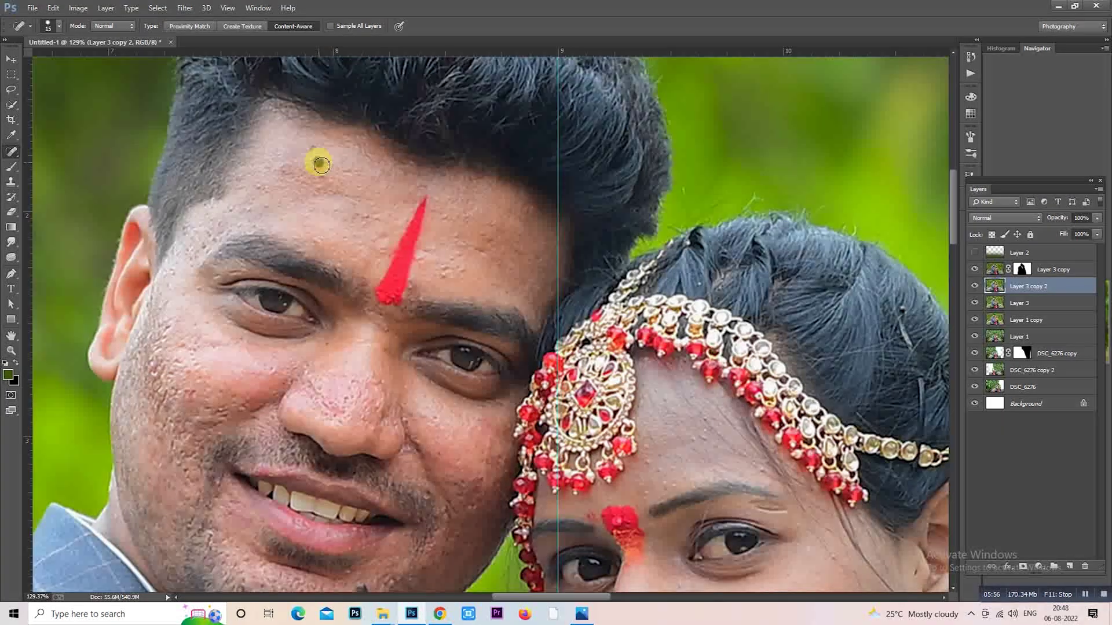
# - Heal the spots on both of the bride's cheeks with the 15 px Spot Healing Brush
pyautogui.scroll(-5, 563, 261)
pyautogui.hscroll(3, 529, 280)
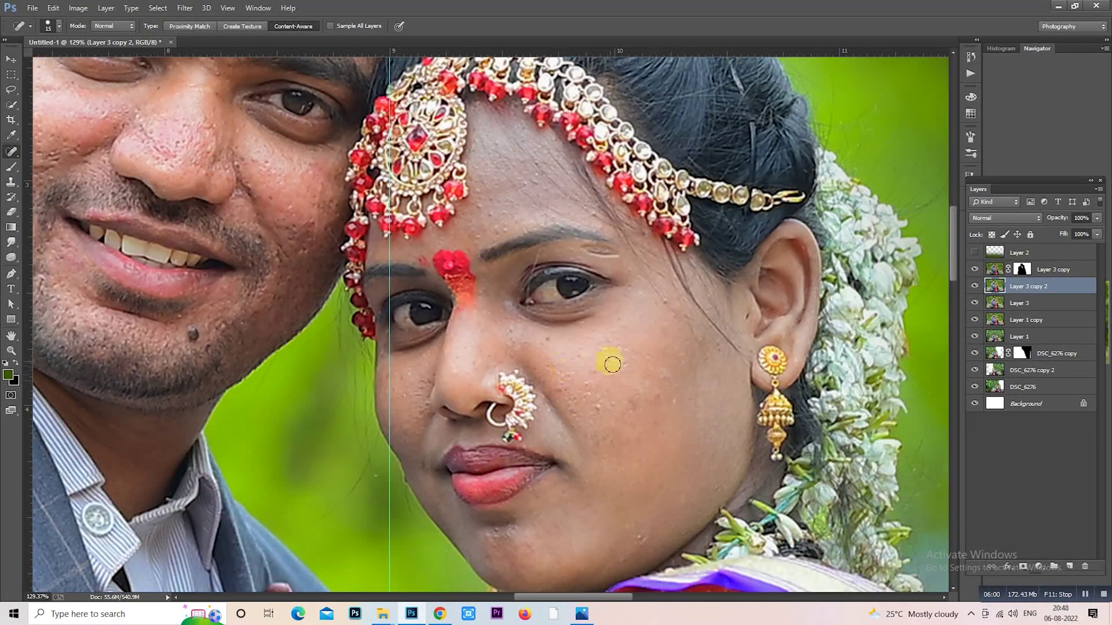
pyautogui.moveTo(600, 396); pyautogui.dragTo(596, 390)
pyautogui.click(592, 381)
pyautogui.click(421, 371)
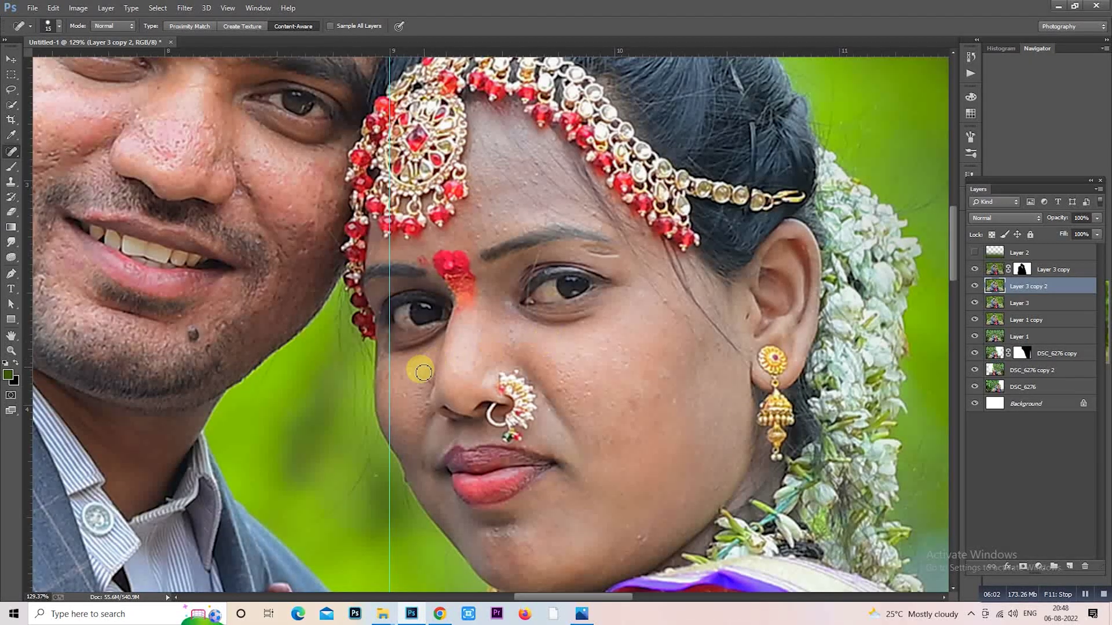
pyautogui.click(404, 435)
# - Smooth the skin at the groom's temple, beside the hairline and eyebrow, with a Mixer Brush of 50 to 60 px loaded with sampled skin
pyautogui.scroll(-5, 405, 434)
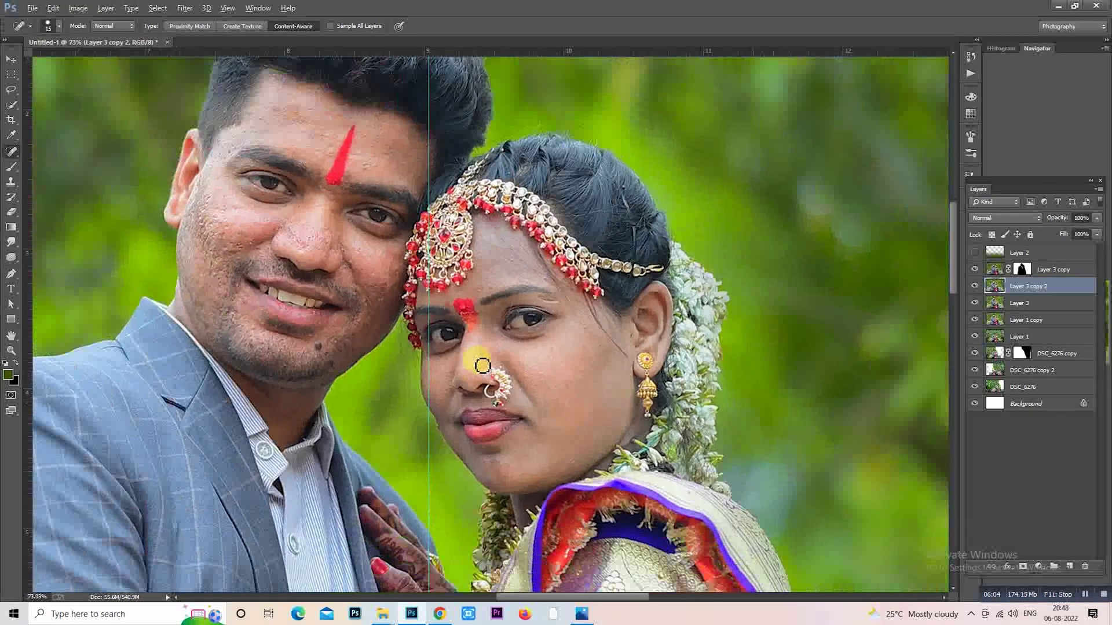
pyautogui.click(13, 167)
pyautogui.rightClick(19, 171)
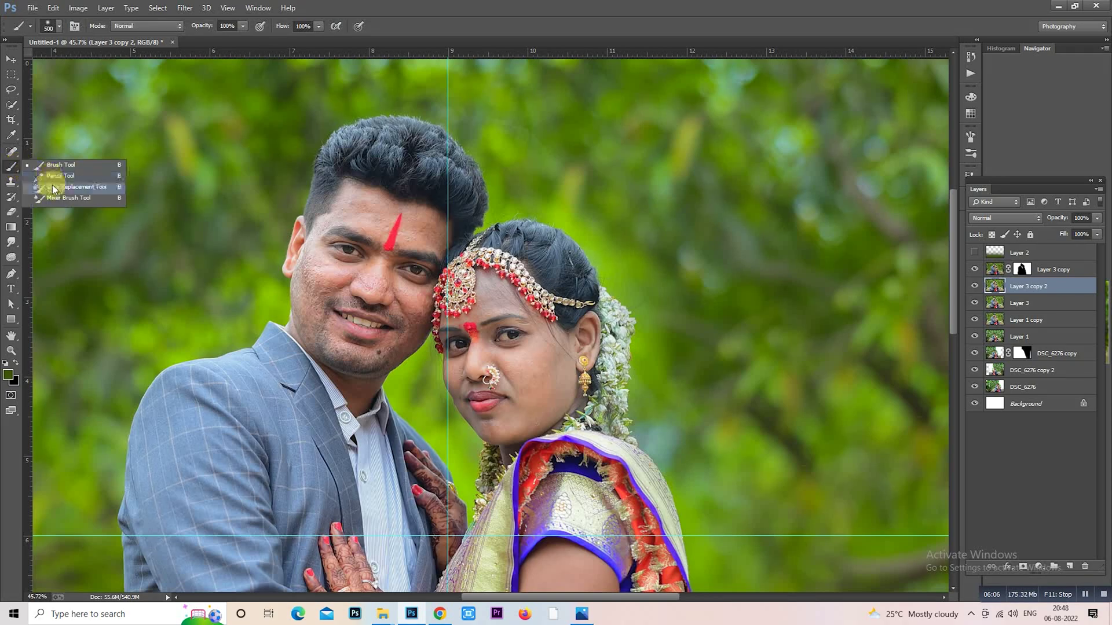
pyautogui.click(70, 192)
pyautogui.scroll(3, 305, 184)
pyautogui.scroll(4, 305, 185)
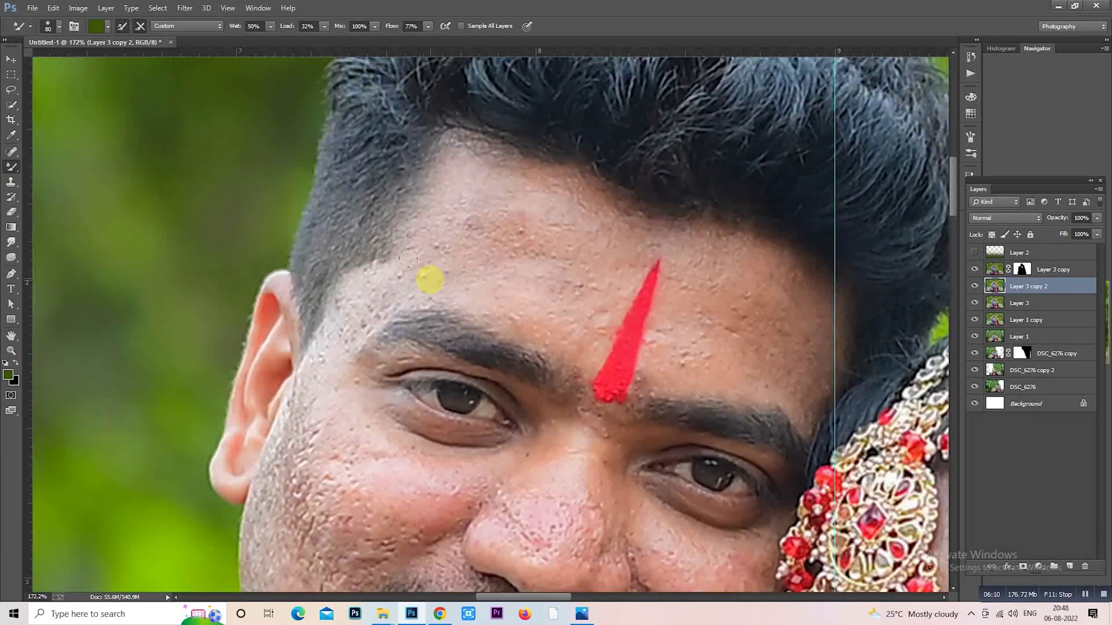
pyautogui.scroll(-2, 430, 279)
pyautogui.keyDown('alt'); pyautogui.click(423, 272); pyautogui.keyUp('alt')
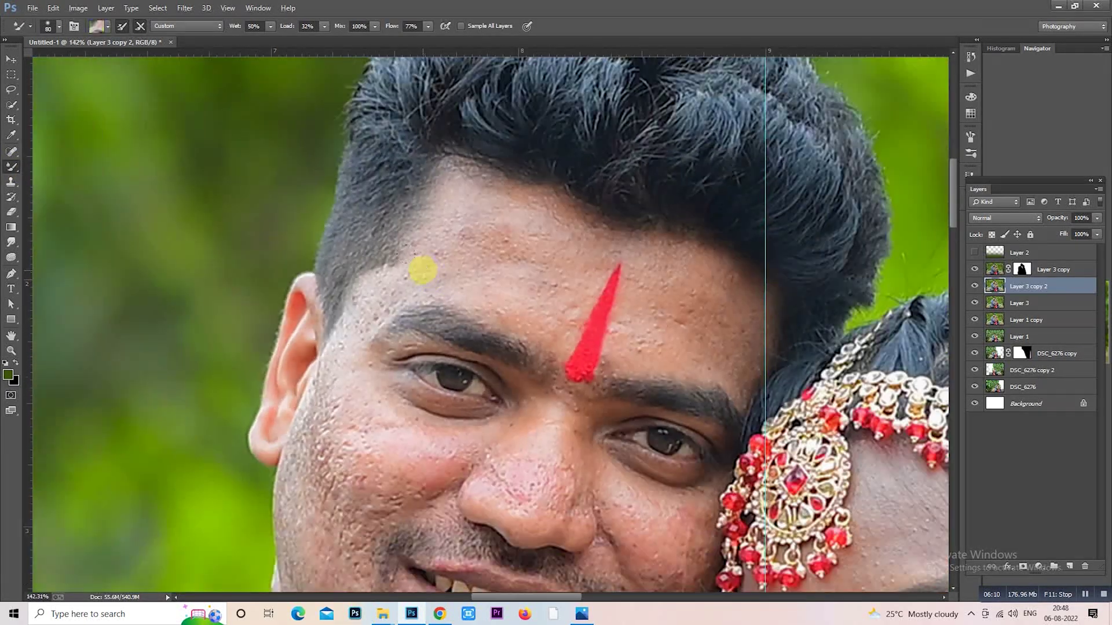
pyautogui.scroll(-1, 426, 270)
pyautogui.press('[')
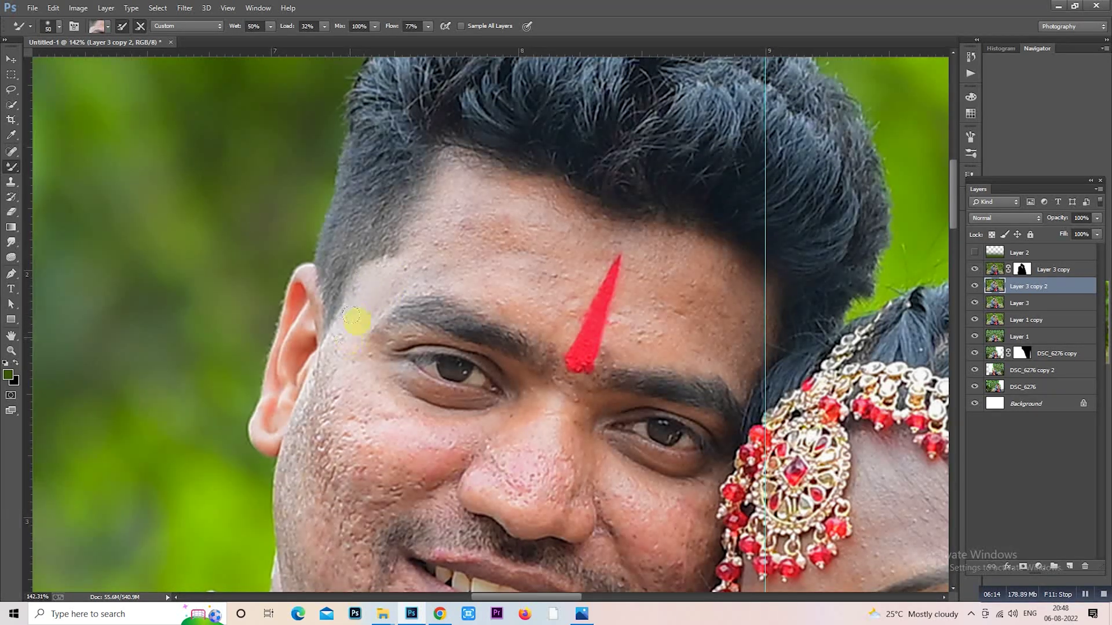
pyautogui.scroll(-1, 553, 268)
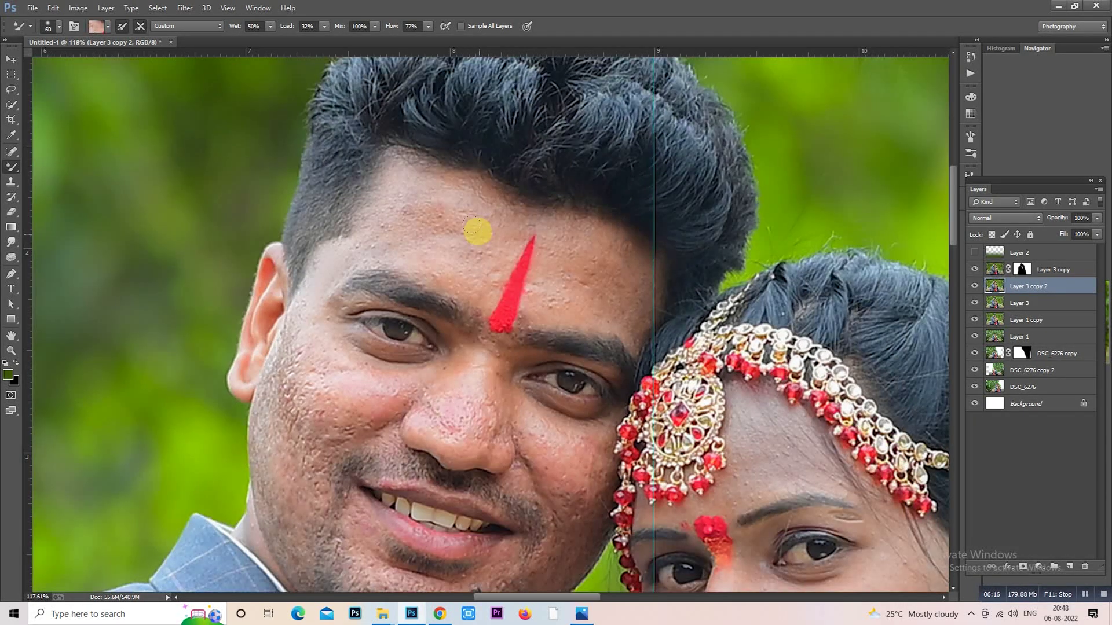
# - Blend the skin of the groom's forehead between the ear-side hairline and the red tilak with the Mixer Brush at 60 to 100 px
pyautogui.press(']')
pyautogui.press(']')
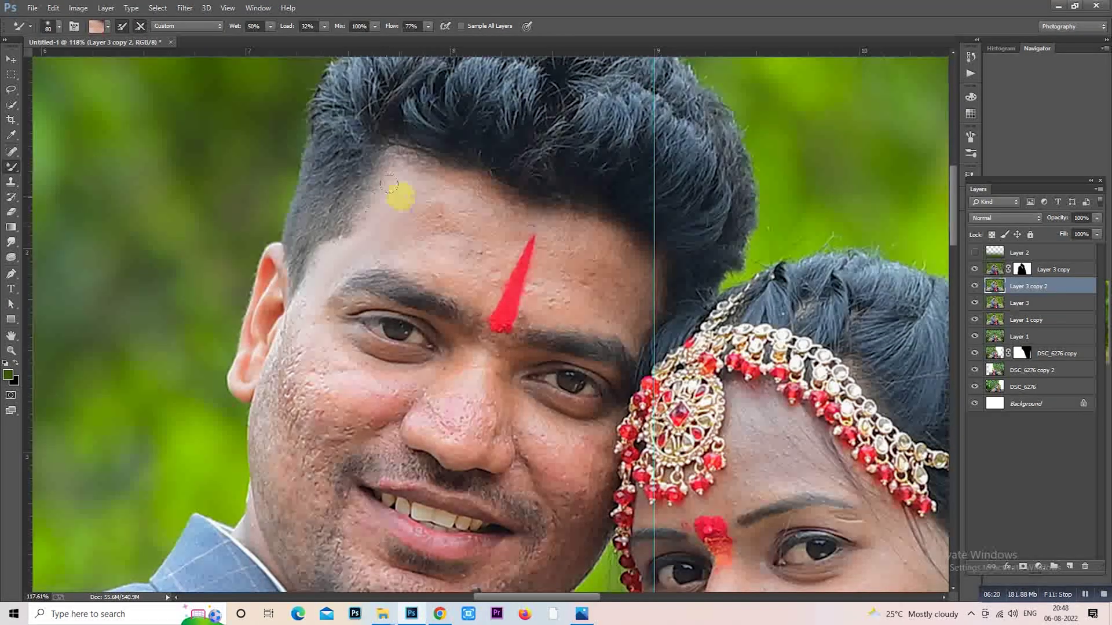
pyautogui.press(']')
pyautogui.press('[')
pyautogui.press('[')
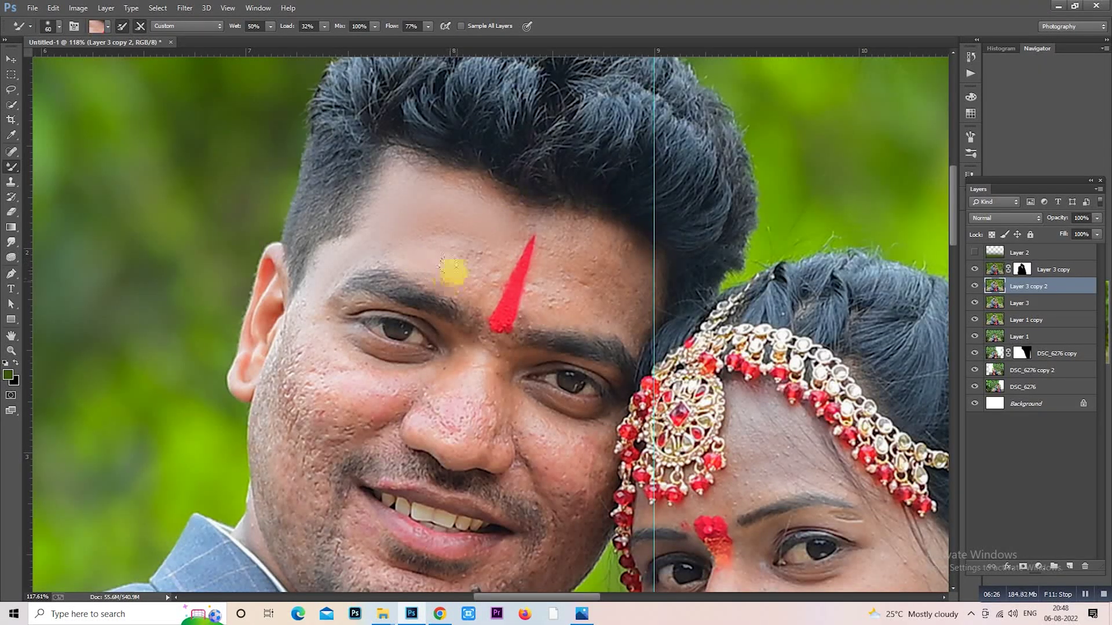
pyautogui.press(']')
pyautogui.press(']')
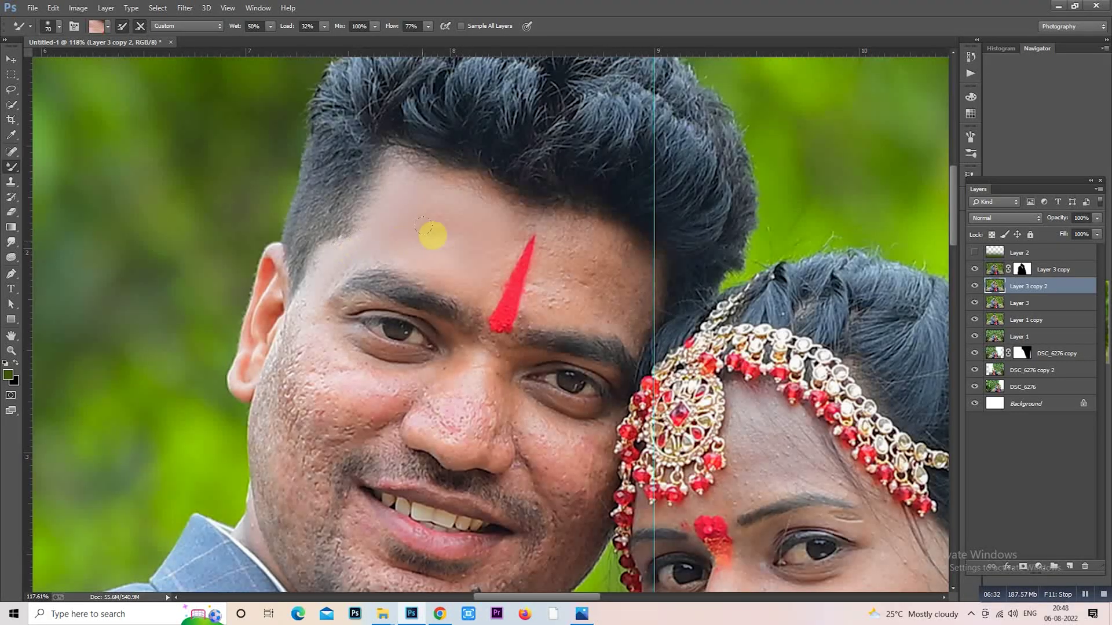
pyautogui.press(']')
pyautogui.press(']')
pyautogui.press(']')
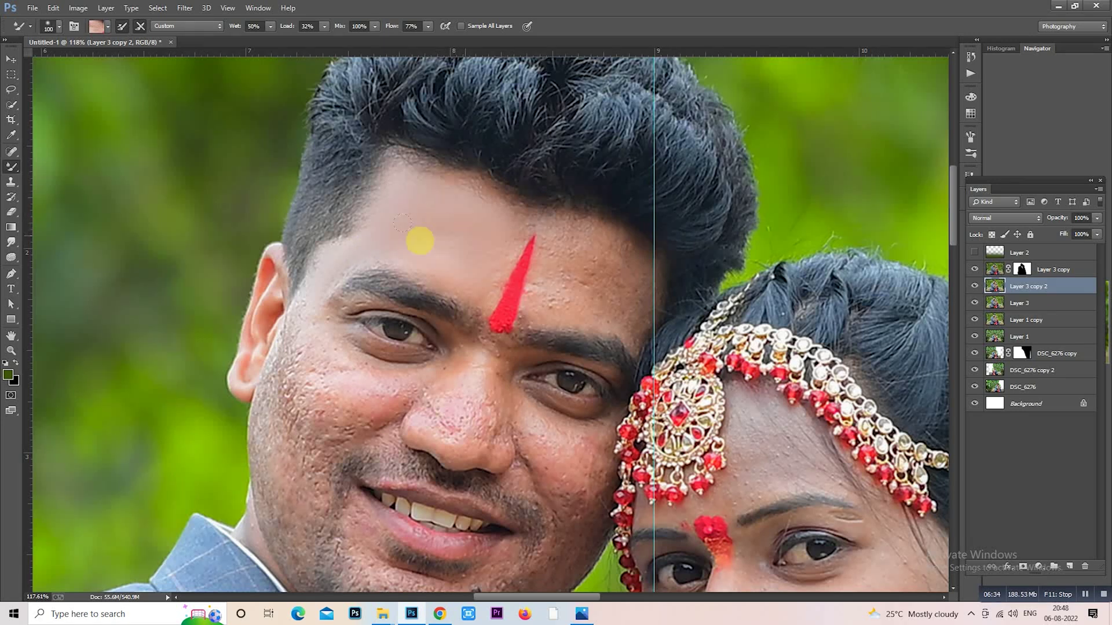
pyautogui.press('[')
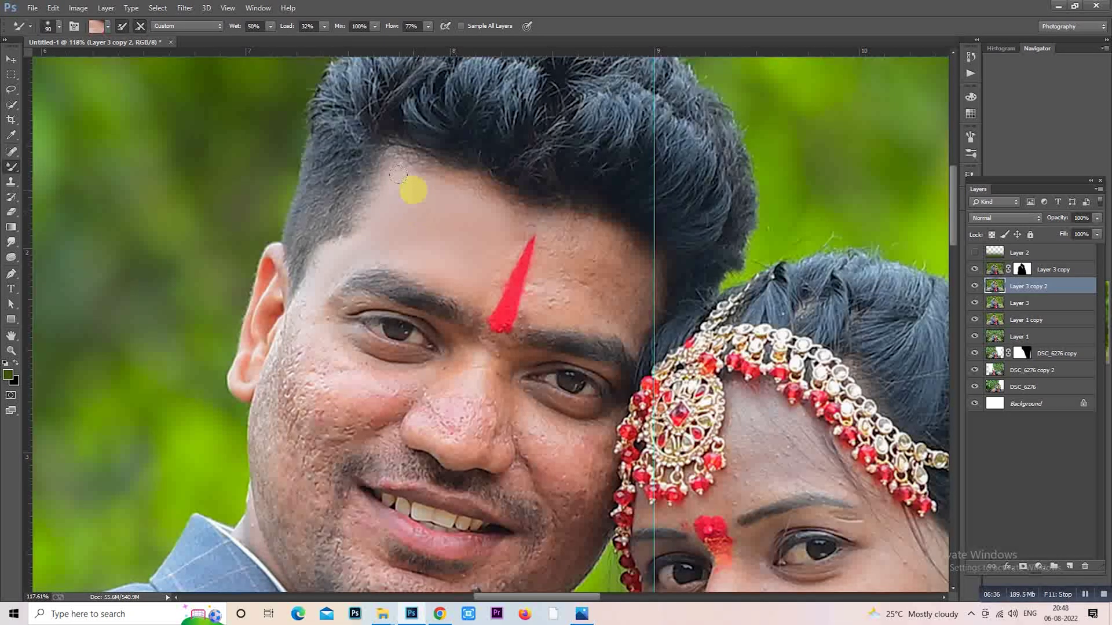
# - Smooth the groom's forehead around the tilak and on its side nearest the bride with a 45 to 70 px Mixer Brush
pyautogui.moveTo(515, 232)
pyautogui.mouseDown()
pyautogui.moveTo(457, 171)
pyautogui.moveTo(418, 232)
pyautogui.mouseUp()
pyautogui.press('[')
pyautogui.press('[')
pyautogui.press('[')
pyautogui.press('[')
pyautogui.press('[')
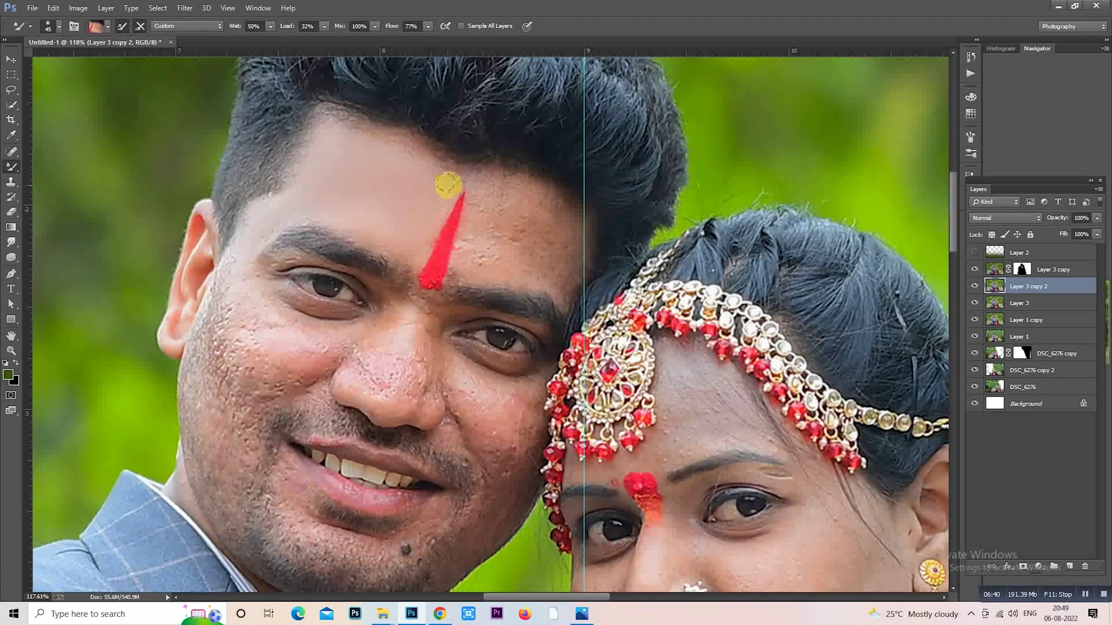
pyautogui.press(']')
pyautogui.press(']')
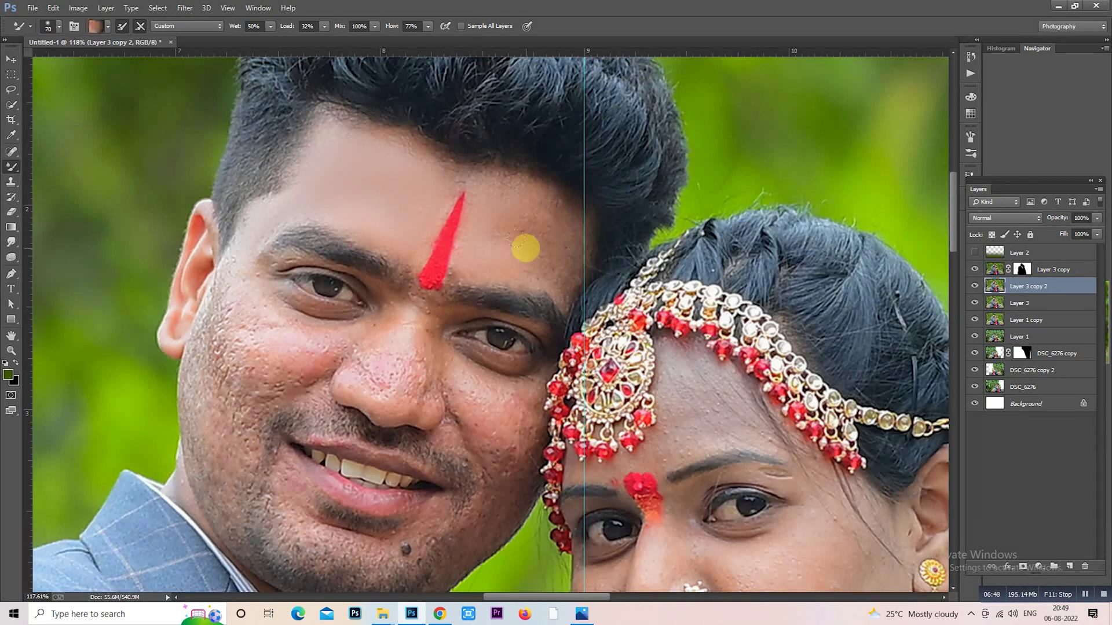
pyautogui.press(']')
pyautogui.press(']')
pyautogui.press(']')
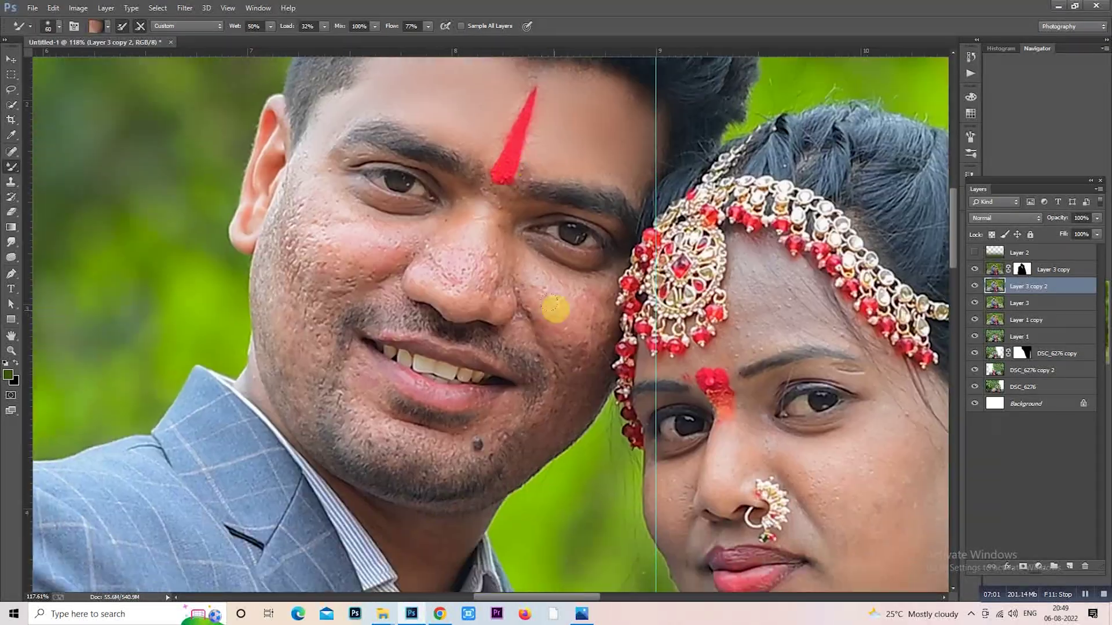
# - Smooth the pitted skin on the groom's cheeks and nose with the Mixer Brush at 45 to 60 px
pyautogui.scroll(-1, 551, 265)
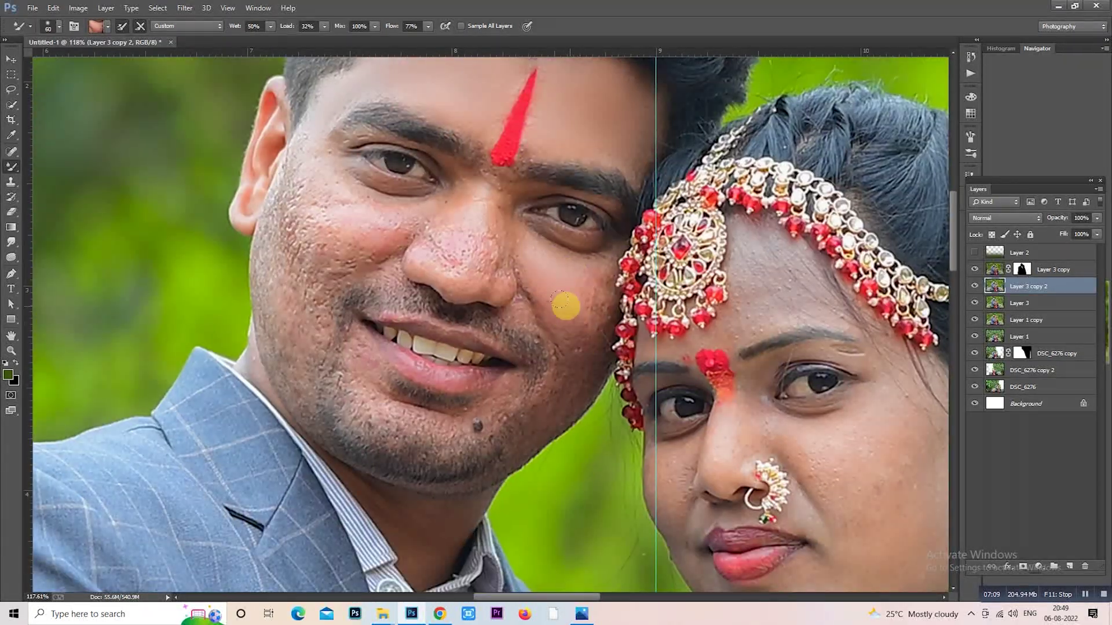
pyautogui.press(']')
pyautogui.scroll(-1, 595, 304)
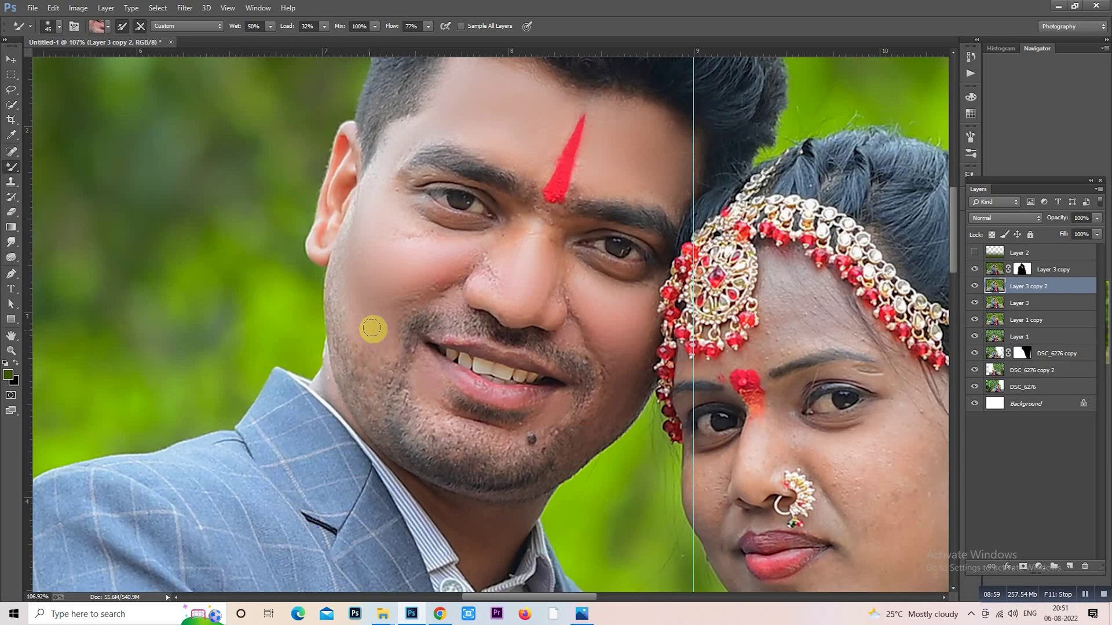
pyautogui.scroll(-2, 384, 285)
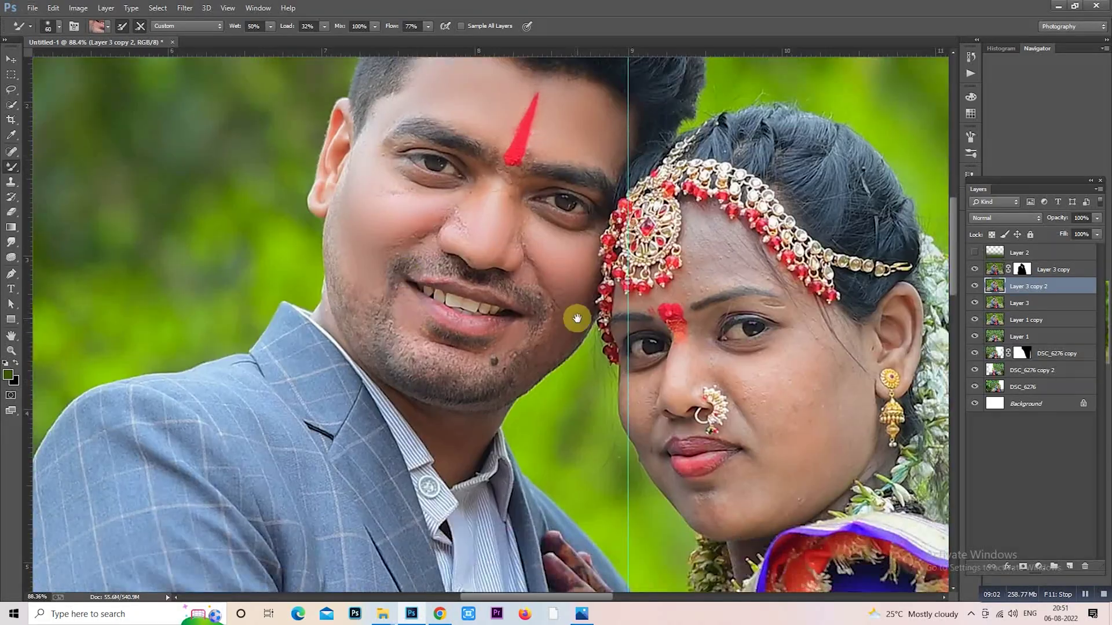
# - Smooth the bride's skin beside her nose and around her mouth with a small Mixer Brush and freshly sampled skin
pyautogui.scroll(5, 669, 283)
pyautogui.moveTo(683, 441); pyautogui.dragTo(432, 335)
pyautogui.scroll(-2, 712, 156)
pyautogui.press(']')
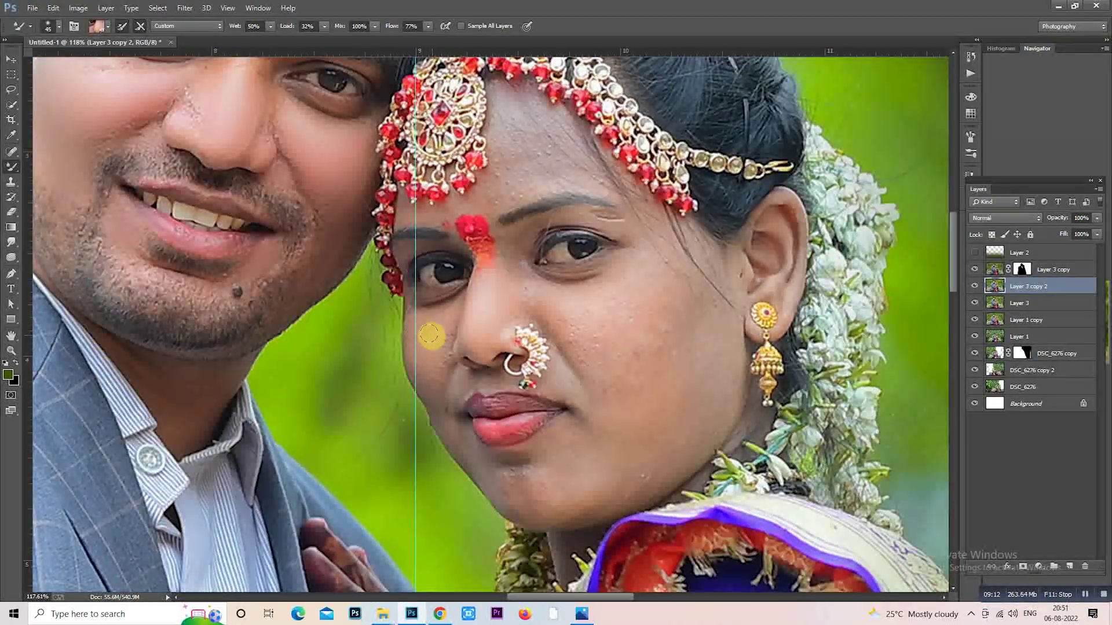
pyautogui.moveTo(430, 379); pyautogui.dragTo(440, 315)
pyautogui.press('[')
pyautogui.press('[')
pyautogui.press('[')
pyautogui.keyDown('alt'); pyautogui.click(516, 373); pyautogui.keyUp('alt')
pyautogui.moveTo(598, 385)
pyautogui.mouseDown()
pyautogui.moveTo(545, 364)
pyautogui.moveTo(525, 387)
pyautogui.mouseUp()
pyautogui.moveTo(484, 458)
pyautogui.mouseDown()
pyautogui.moveTo(484, 431)
pyautogui.moveTo(504, 407)
pyautogui.moveTo(589, 360)
pyautogui.mouseUp()
# - Blend the bride's cheek and chin with a larger Mixer Brush loaded with sampled skin tone
pyautogui.press(']')
pyautogui.press(']')
pyautogui.press(']')
pyautogui.press(']')
pyautogui.press(']')
pyautogui.press(']')
pyautogui.press(']')
pyautogui.press(']')
pyautogui.keyDown('alt'); pyautogui.click(449, 442); pyautogui.keyUp('alt')
pyautogui.scroll(-1, 588, 360)
# - Smooth the middle of the bride's forehead above the eyebrow with the Mixer Brush at about 50 px
pyautogui.moveTo(552, 290)
pyautogui.mouseDown()
pyautogui.moveTo(517, 317)
pyautogui.moveTo(573, 330)
pyautogui.moveTo(575, 407)
pyautogui.moveTo(563, 322)
pyautogui.moveTo(634, 403)
pyautogui.mouseUp()
pyautogui.press(']')
pyautogui.press(']')
pyautogui.moveTo(526, 275); pyautogui.dragTo(541, 313)
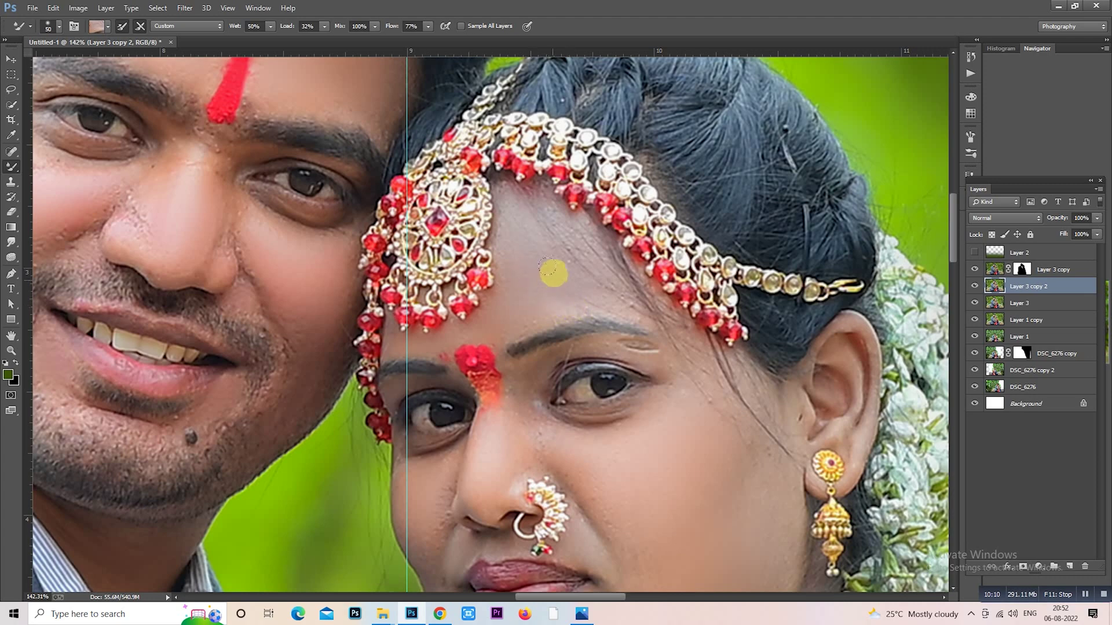
pyautogui.press(']')
pyautogui.press(']')
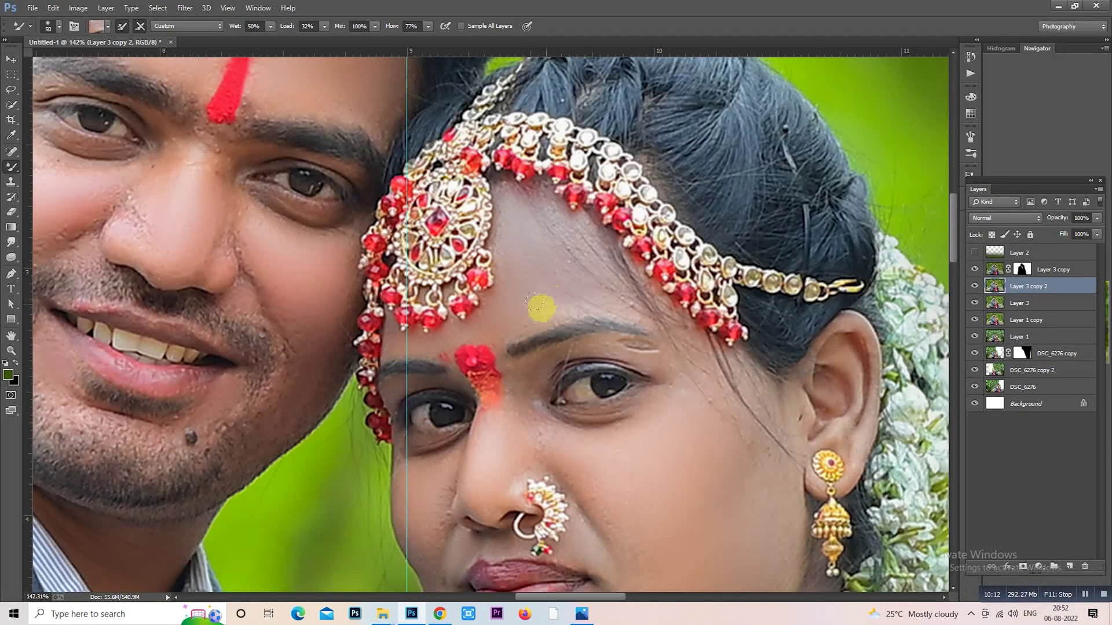
pyautogui.press(']')
pyautogui.press(']')
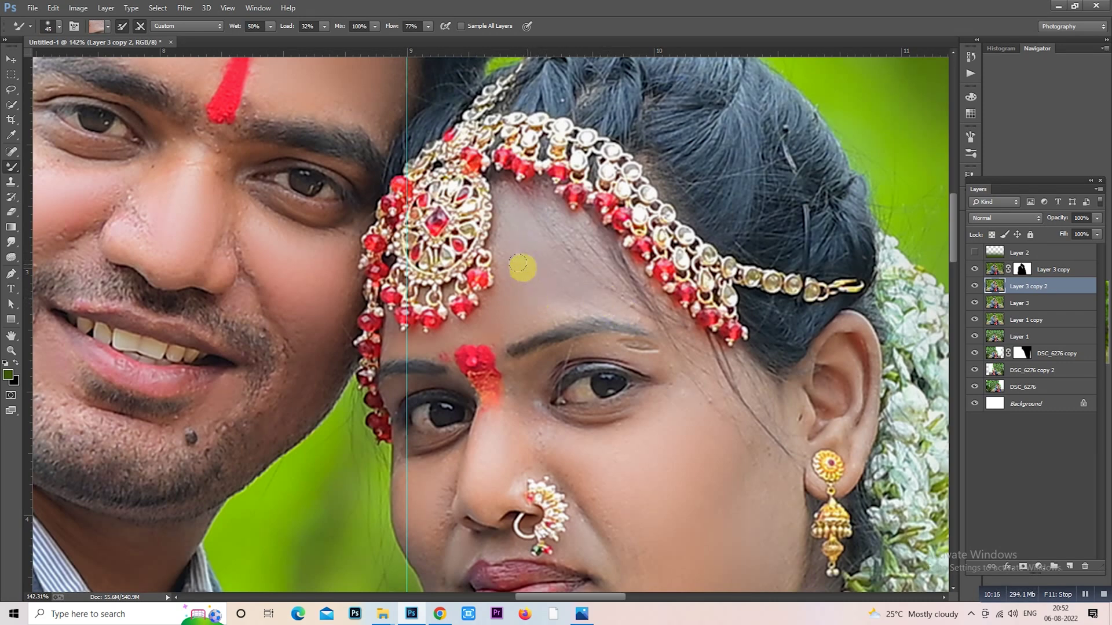
# - Blend the bride's forehead along the headpiece and the skin beside her nose bridge with a 35 to 60 px Mixer Brush
pyautogui.press('[')
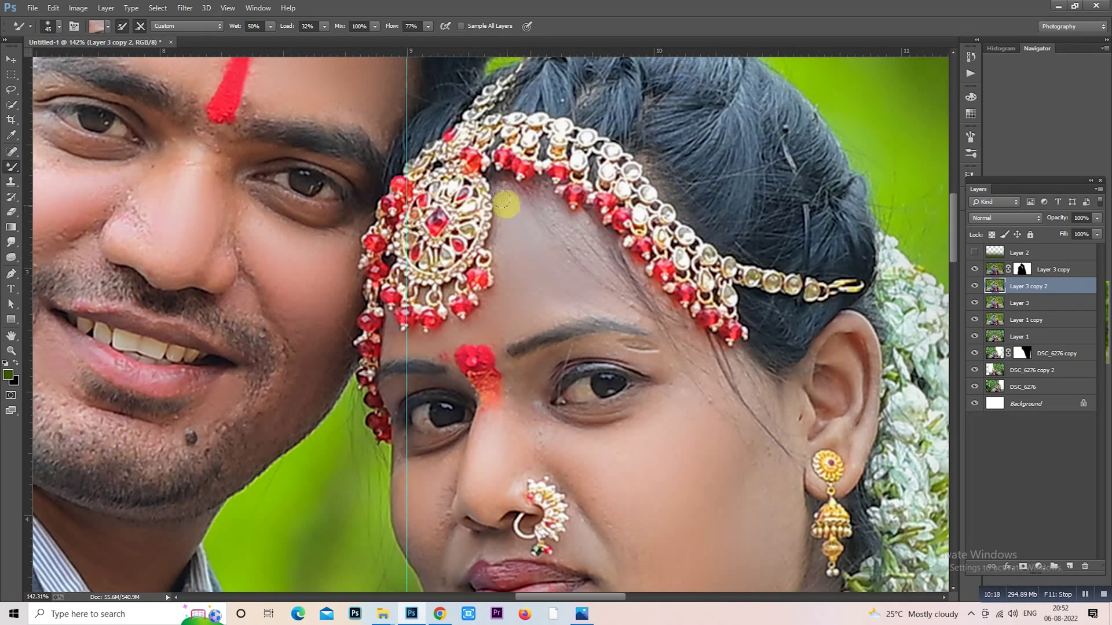
pyautogui.press('[')
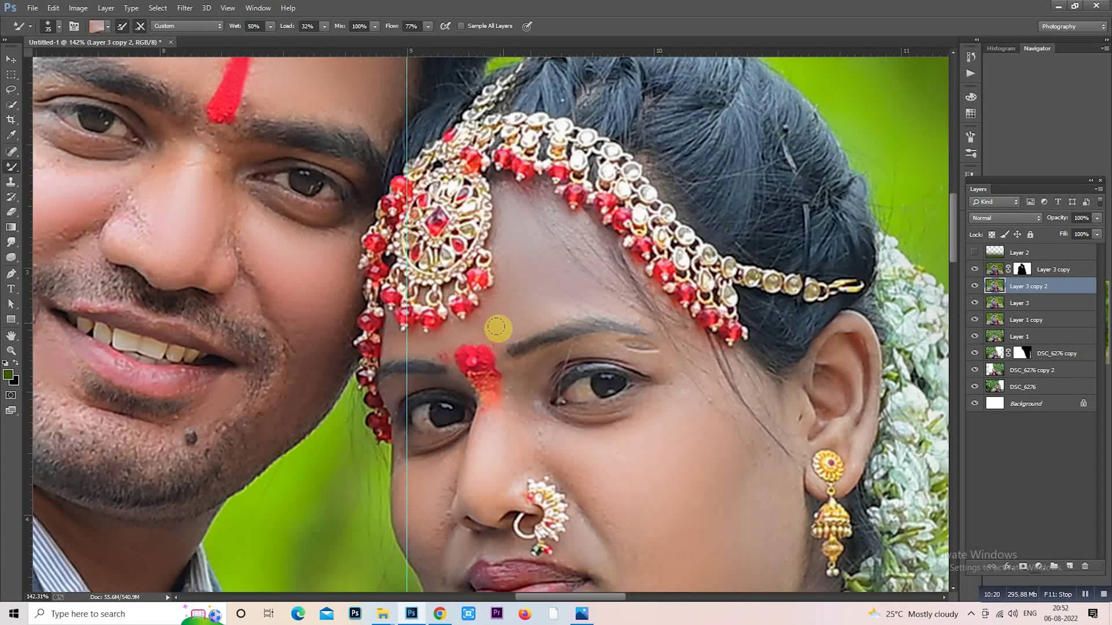
pyautogui.press(']')
pyautogui.press(']')
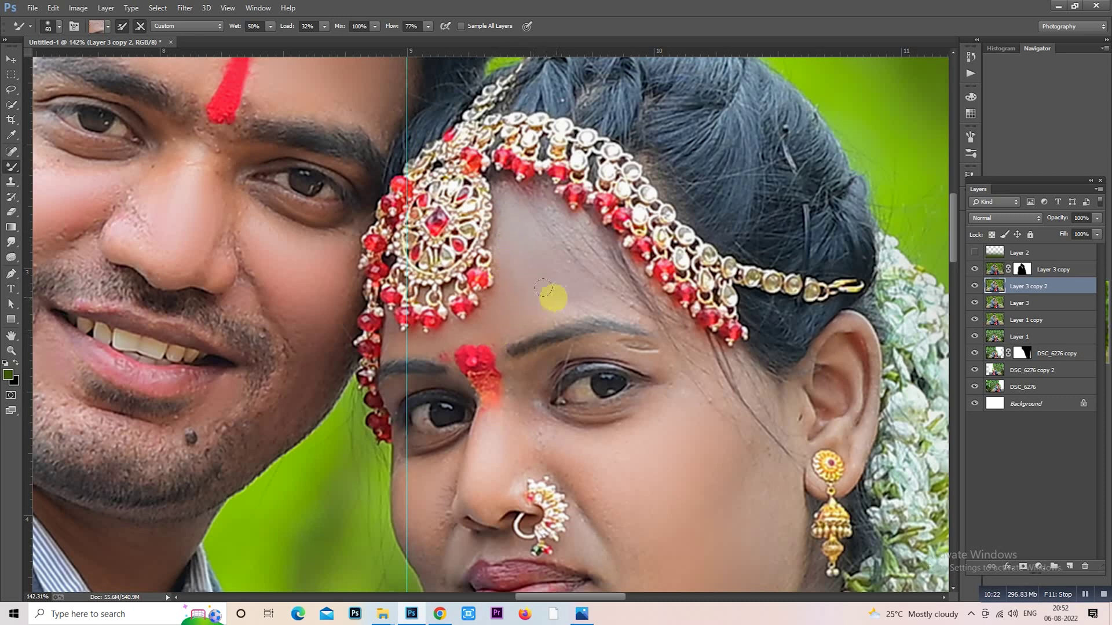
pyautogui.scroll(-3, 588, 305)
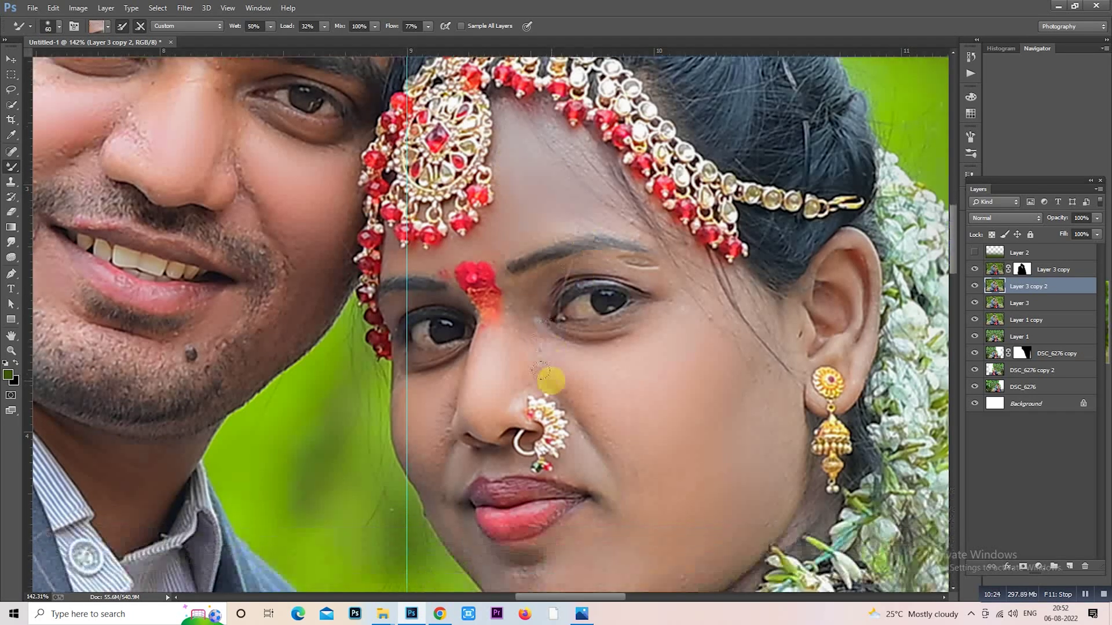
pyautogui.moveTo(546, 355); pyautogui.dragTo(517, 326)
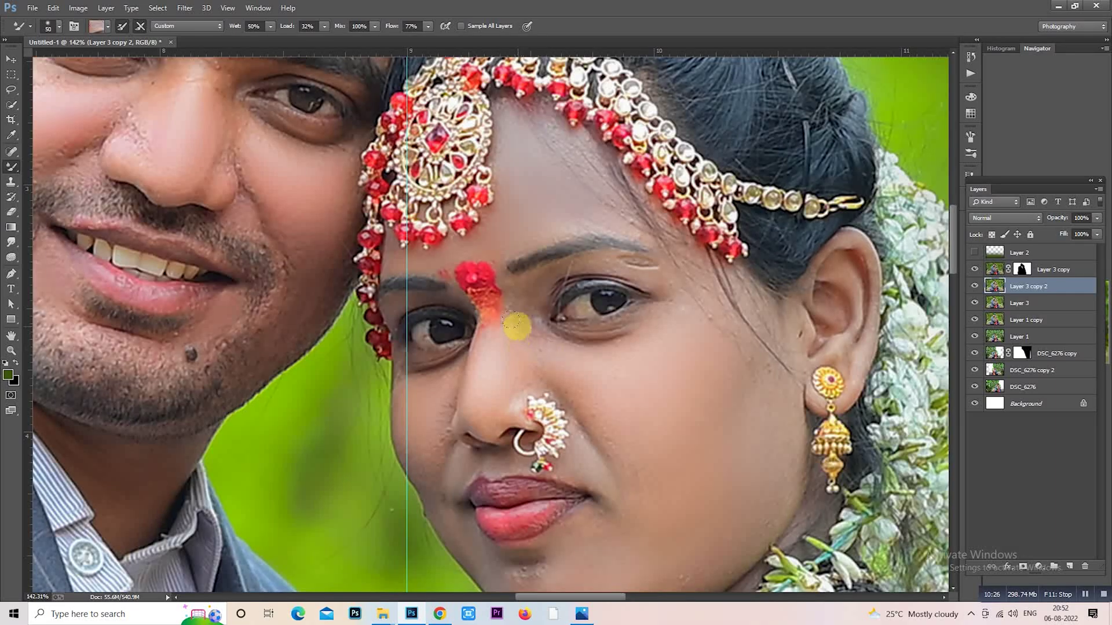
# - Smooth the bride's upper arm just below the sleeve with the Mixer Brush enlarged to 100 px and loaded with sampled arm skin
pyautogui.scroll(-5, 537, 342)
pyautogui.moveTo(652, 390); pyautogui.dragTo(680, 137)
pyautogui.moveTo(573, 313); pyautogui.dragTo(551, 174)
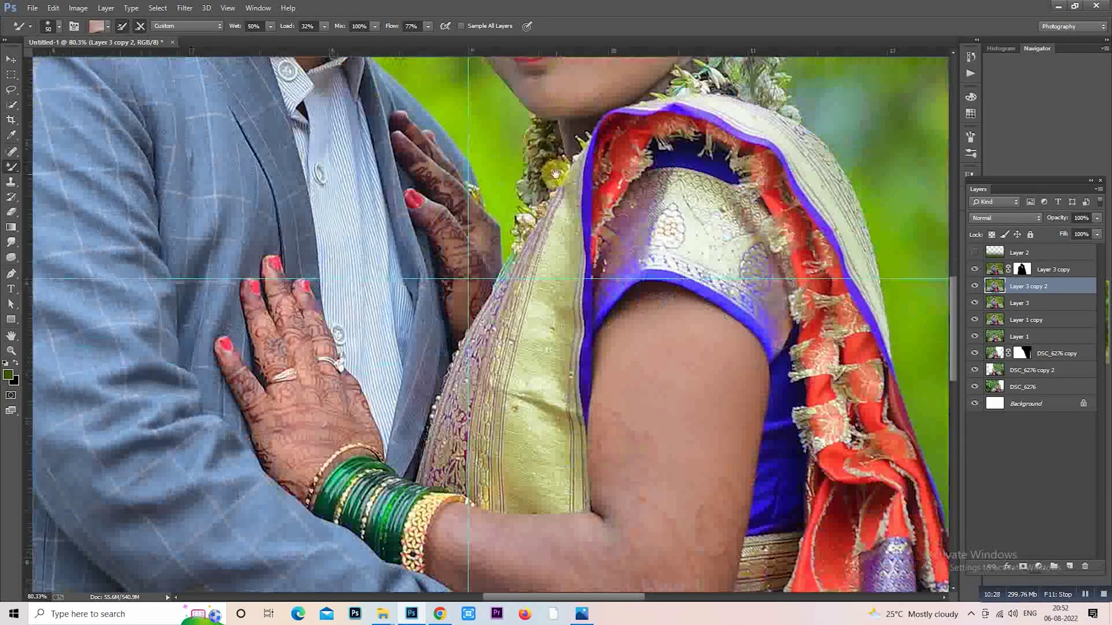
pyautogui.moveTo(646, 339); pyautogui.dragTo(549, 278)
pyautogui.press(']')
pyautogui.press(']')
pyautogui.press(']')
pyautogui.press(']')
pyautogui.press(']')
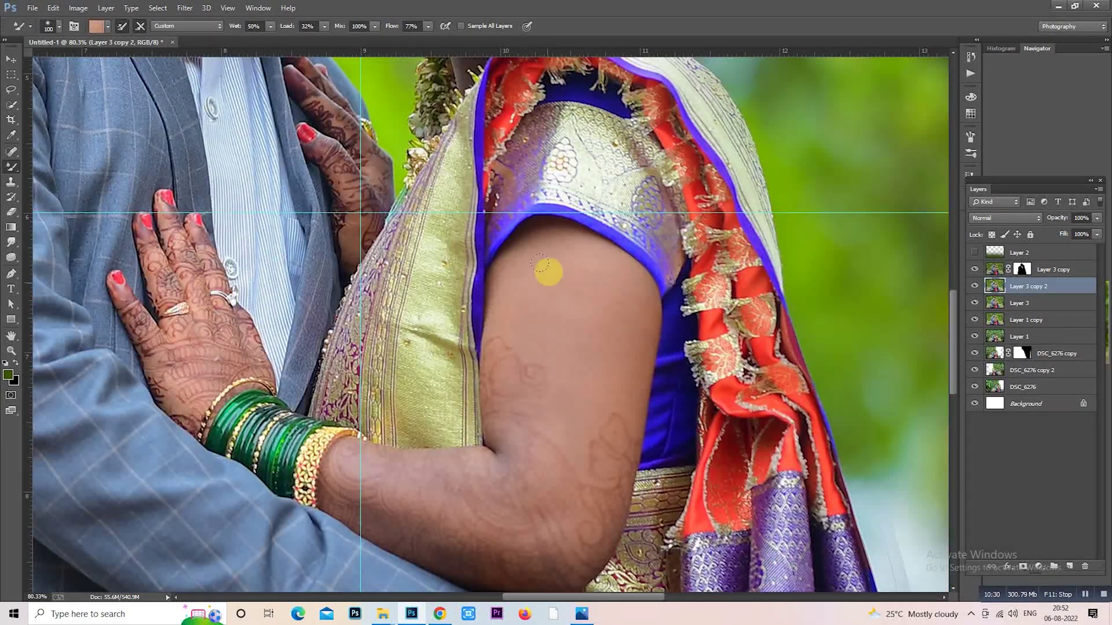
# - Blend the rest of the bride's upper arm with the Mixer Brush at 200 px, reduced to 125 px for finer areas
pyautogui.press(']')
pyautogui.press(']')
pyautogui.press(']')
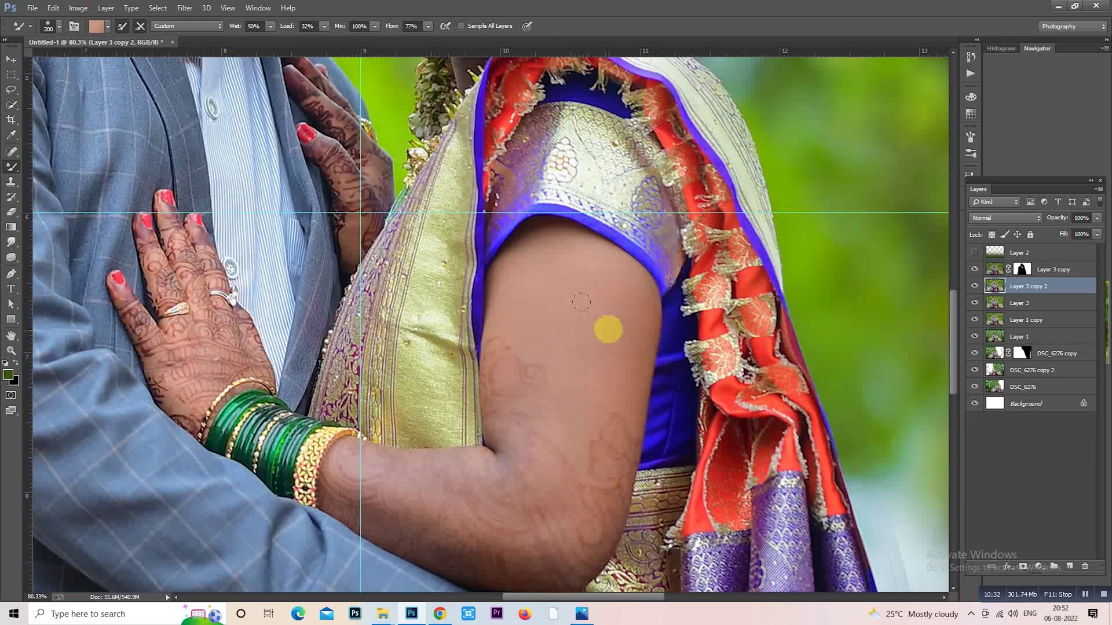
pyautogui.press('[')
pyautogui.press('[')
# - Compare the image with and without Layer 3 copy, and turn the green bottom fade on Layer 2 back on as the active layer
pyautogui.scroll(-4, 625, 338)
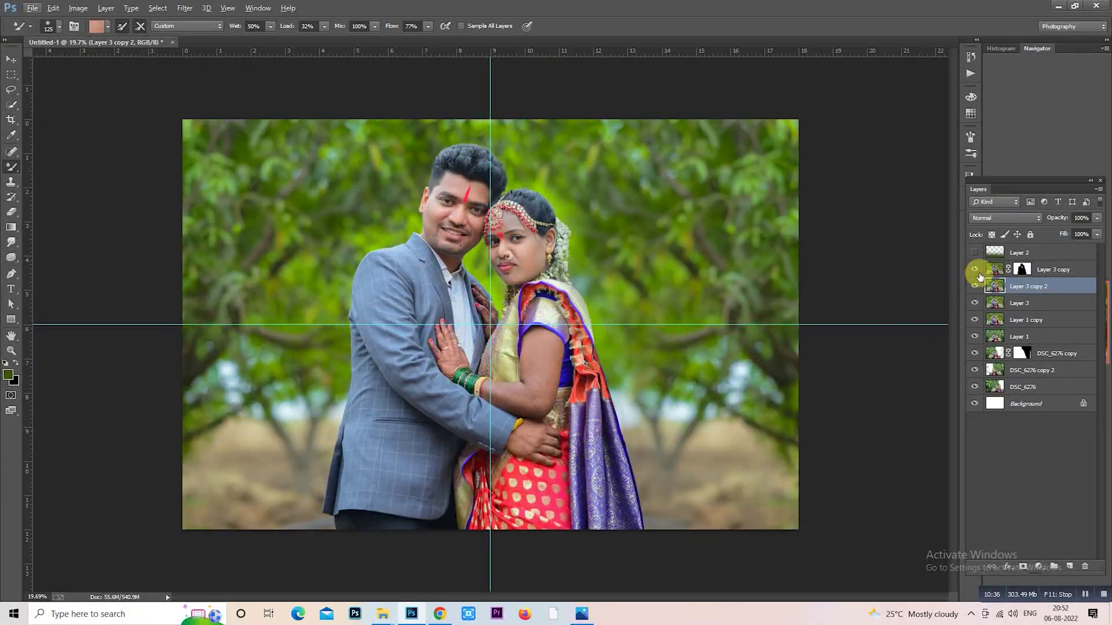
pyautogui.click(977, 270)
pyautogui.click(978, 269)
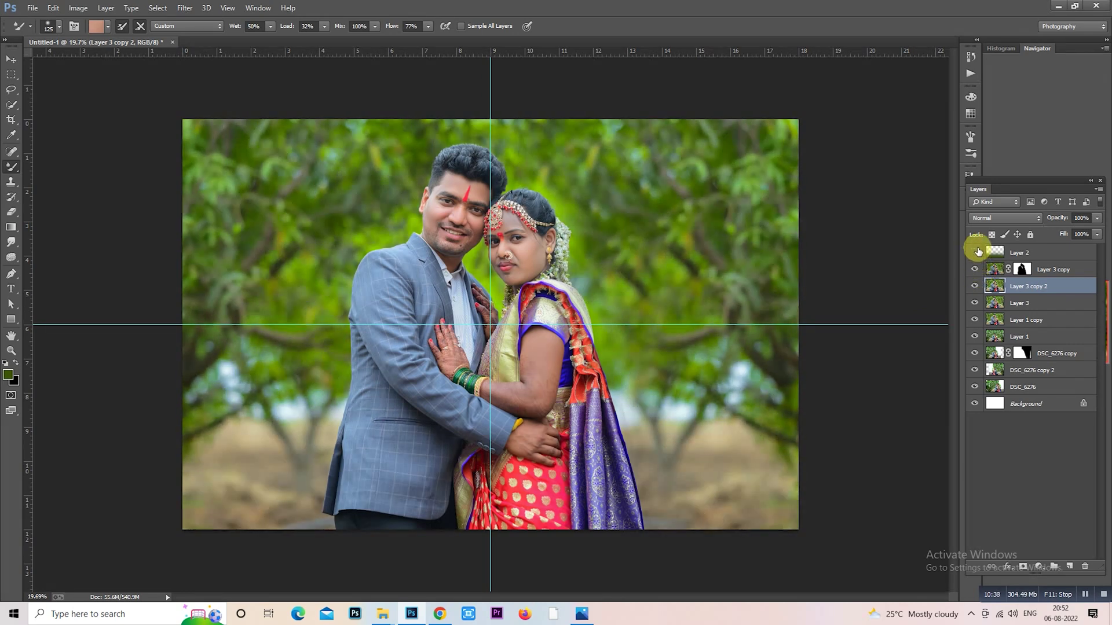
pyautogui.click(975, 253)
pyautogui.click(1019, 252)
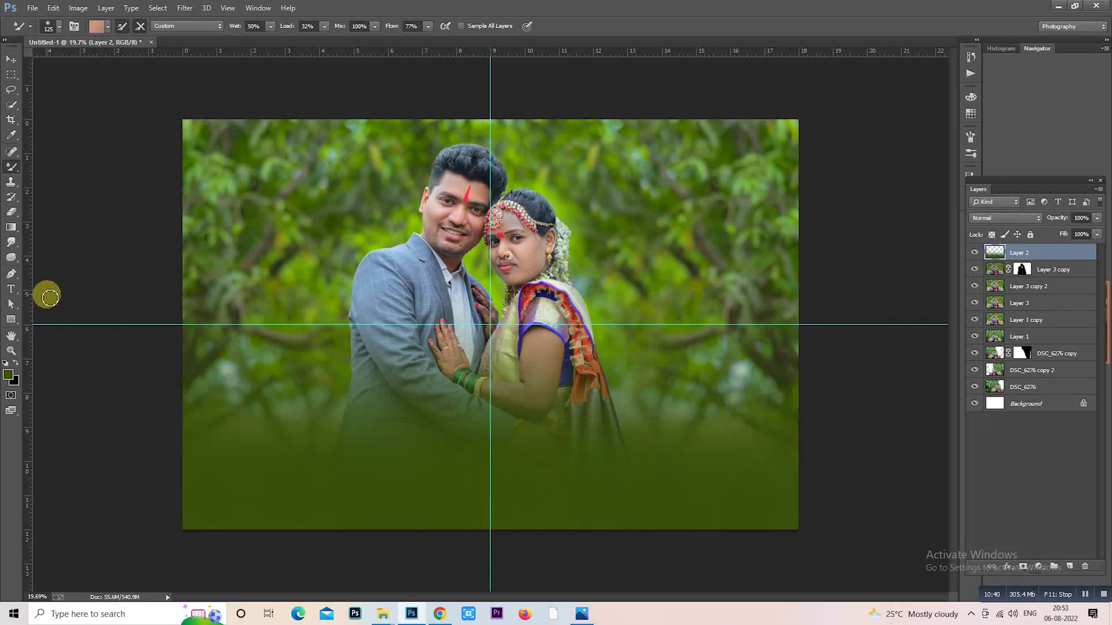
# - Add the couple's names as a centre-aligned text line in the Amalfi Coast font over the green fade, coloured white (ffffff)
pyautogui.click(12, 291)
pyautogui.click(412, 442)
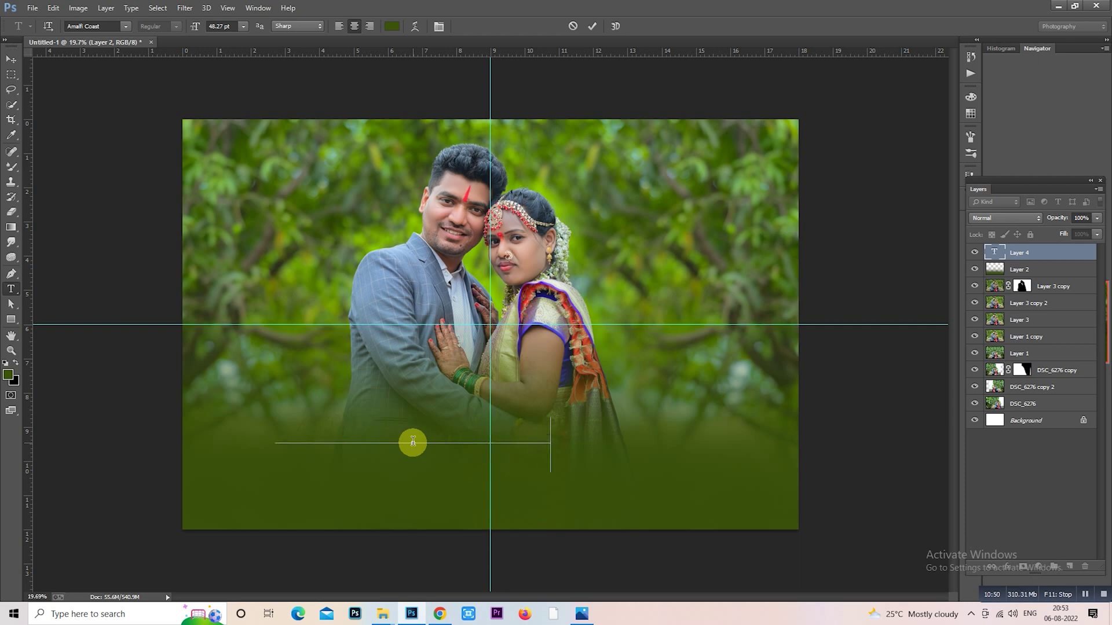
pyautogui.doubleClick(995, 252)
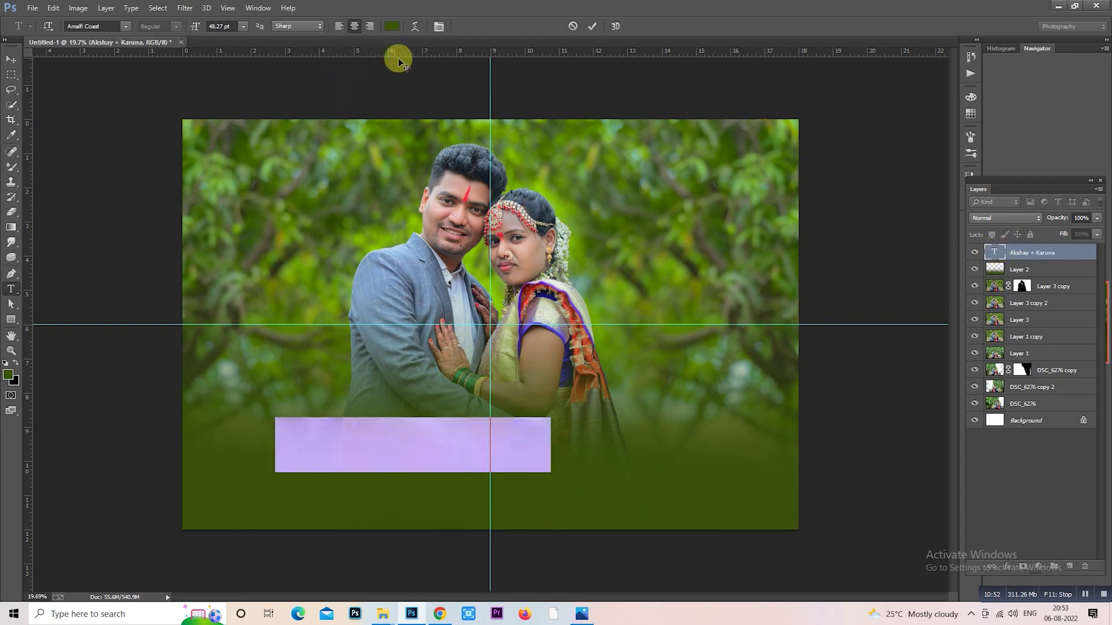
pyautogui.click(392, 26)
pyautogui.click(708, 285)
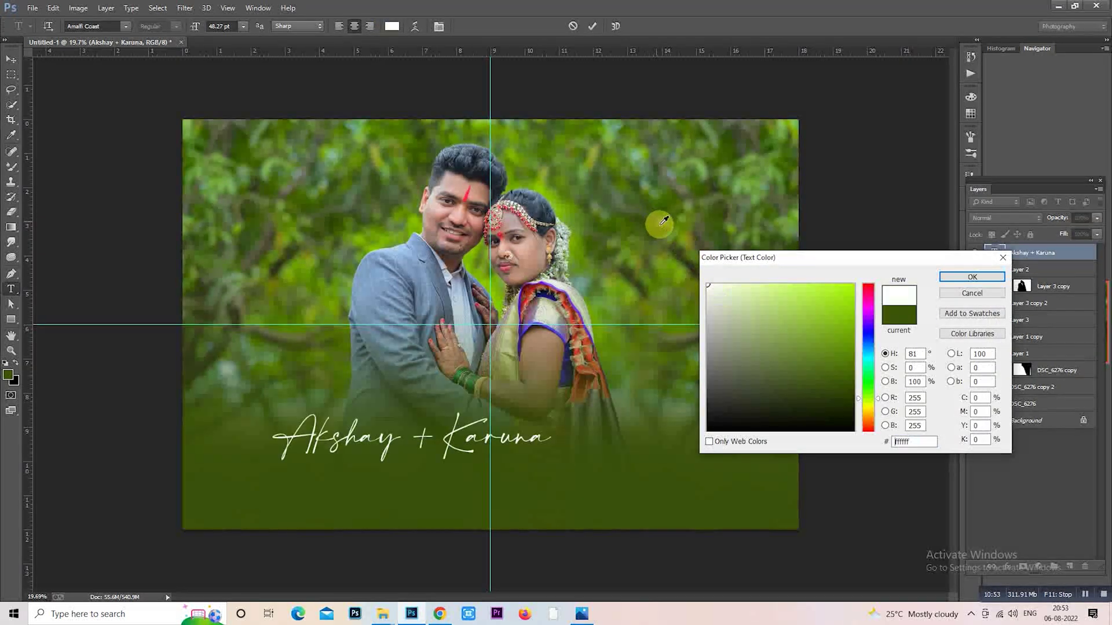
pyautogui.click(974, 278)
# - Scale the names text to 122.84% with Free Transform and centre it on the vertical guide over the green fade
pyautogui.click(11, 74)
pyautogui.rightClick(473, 334)
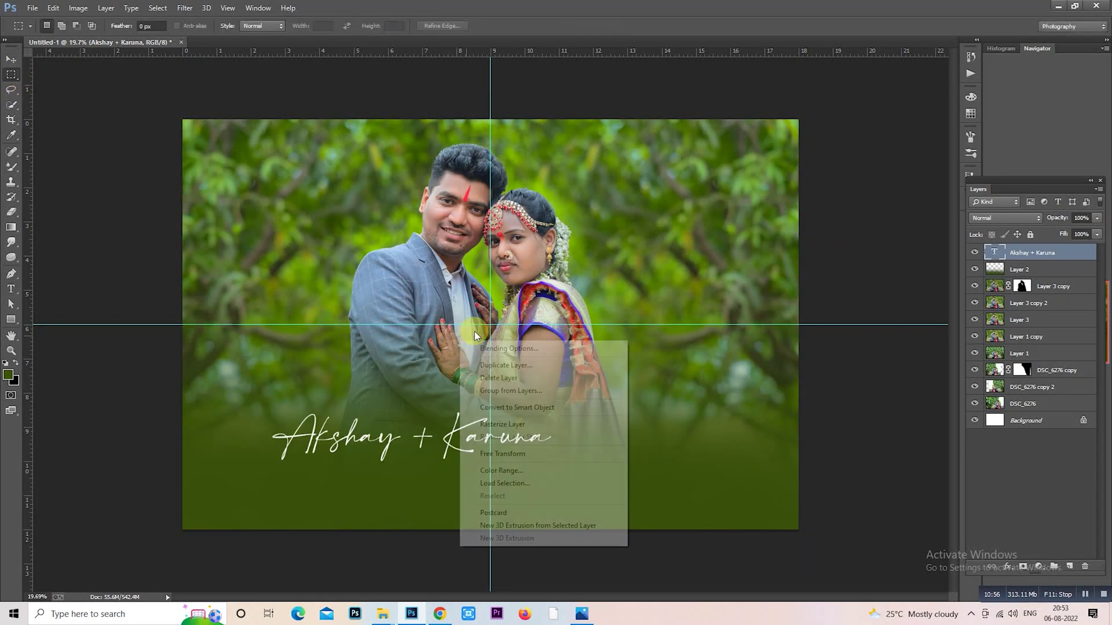
pyautogui.click(509, 453)
pyautogui.moveTo(490, 445); pyautogui.dragTo(563, 450)
pyautogui.moveTo(631, 480); pyautogui.dragTo(655, 509)
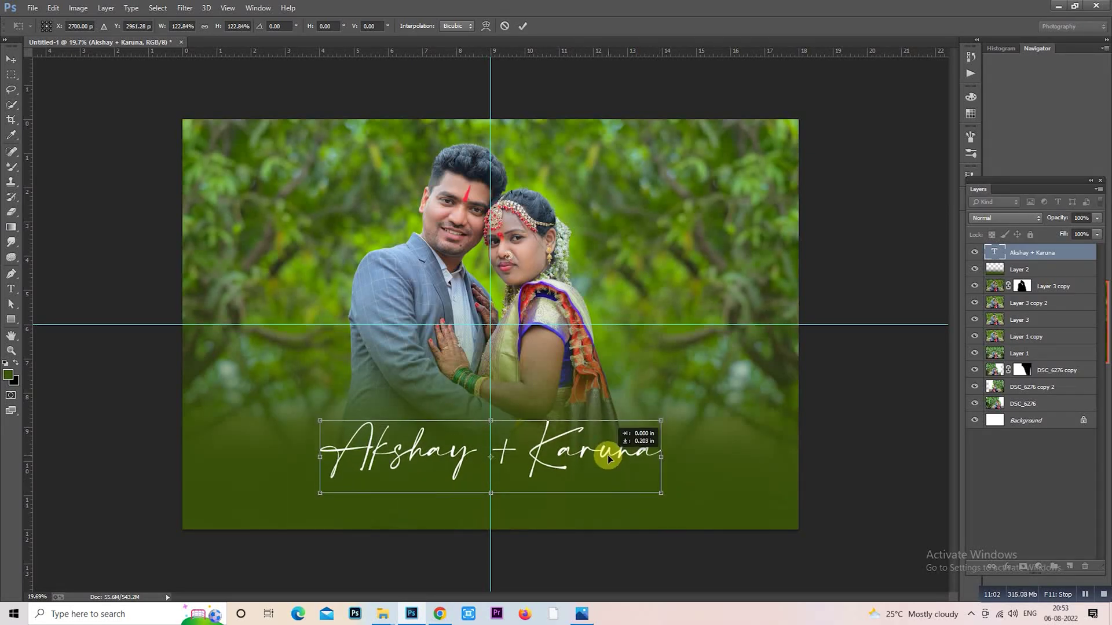
pyautogui.press('Return')
pyautogui.press('m')
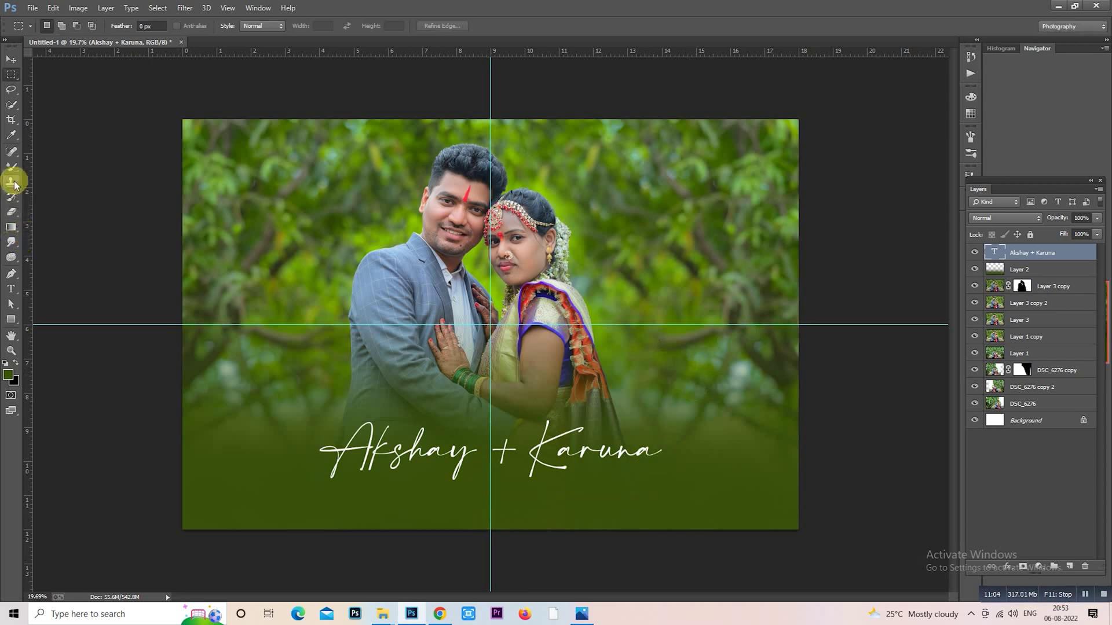
# - Add a separate text line reading "Wedding Ceremony" across the groom's jacket
pyautogui.click(11, 288)
pyautogui.click(398, 301)
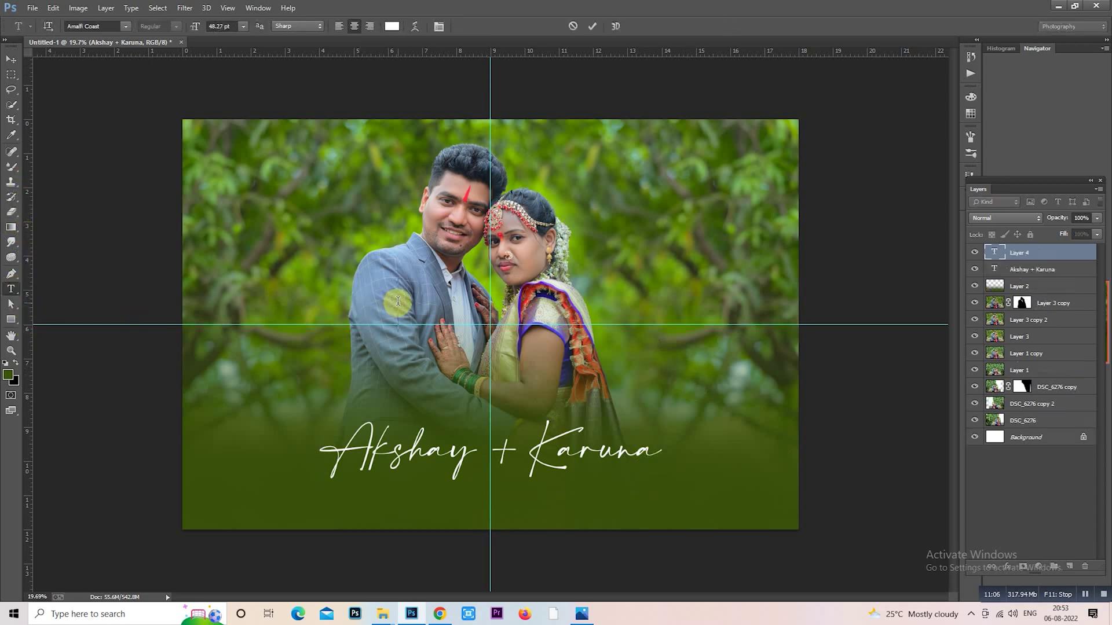
pyautogui.write('Wed')
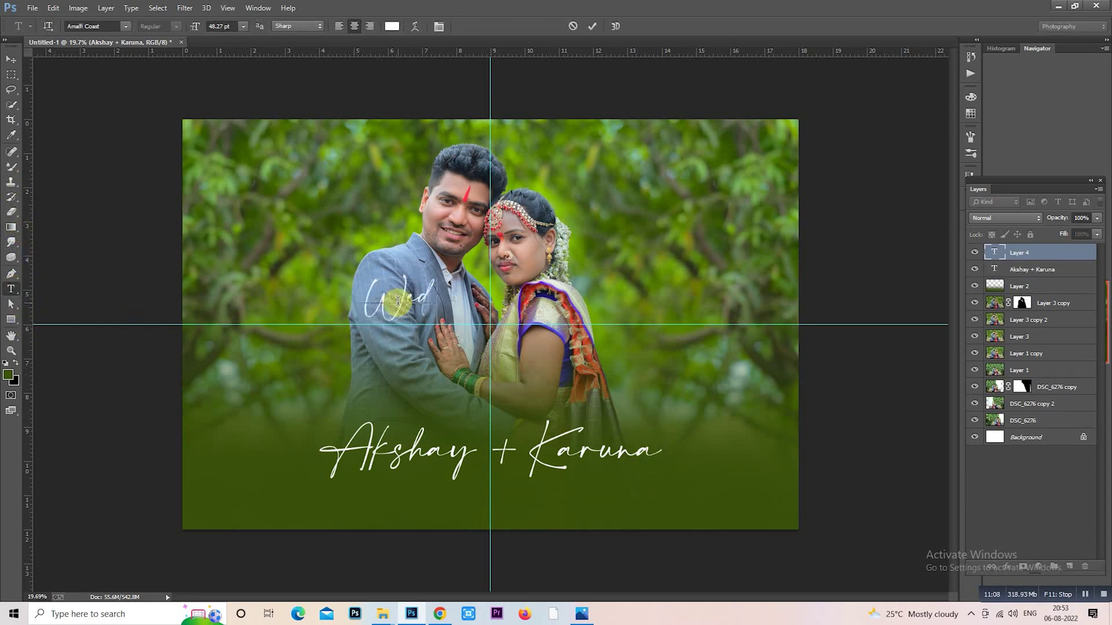
pyautogui.write('ding')
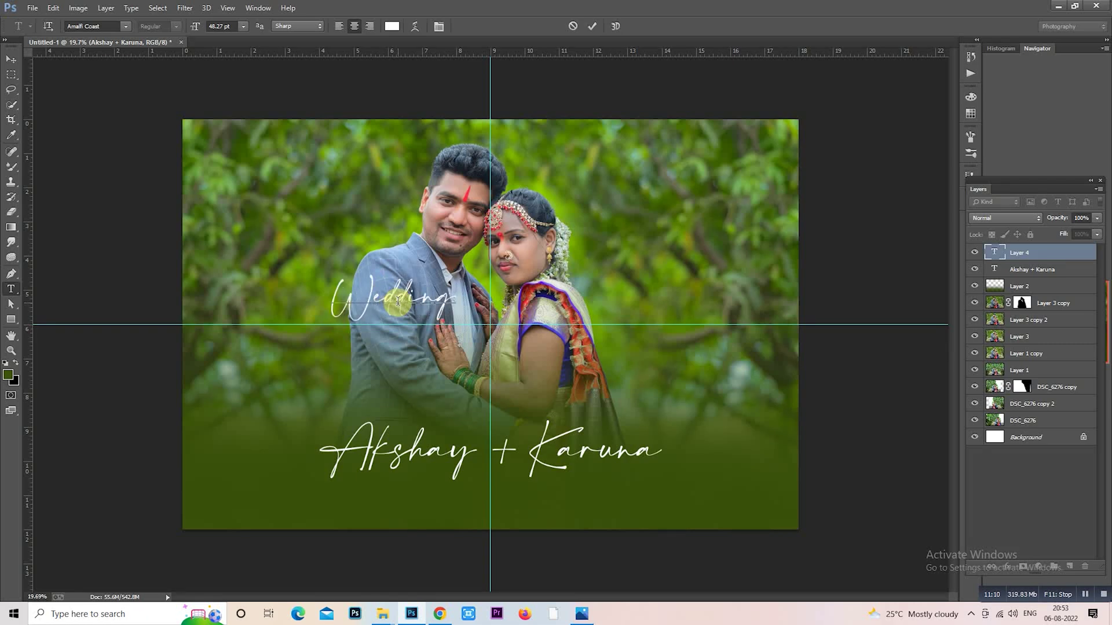
pyautogui.write(' Cere')
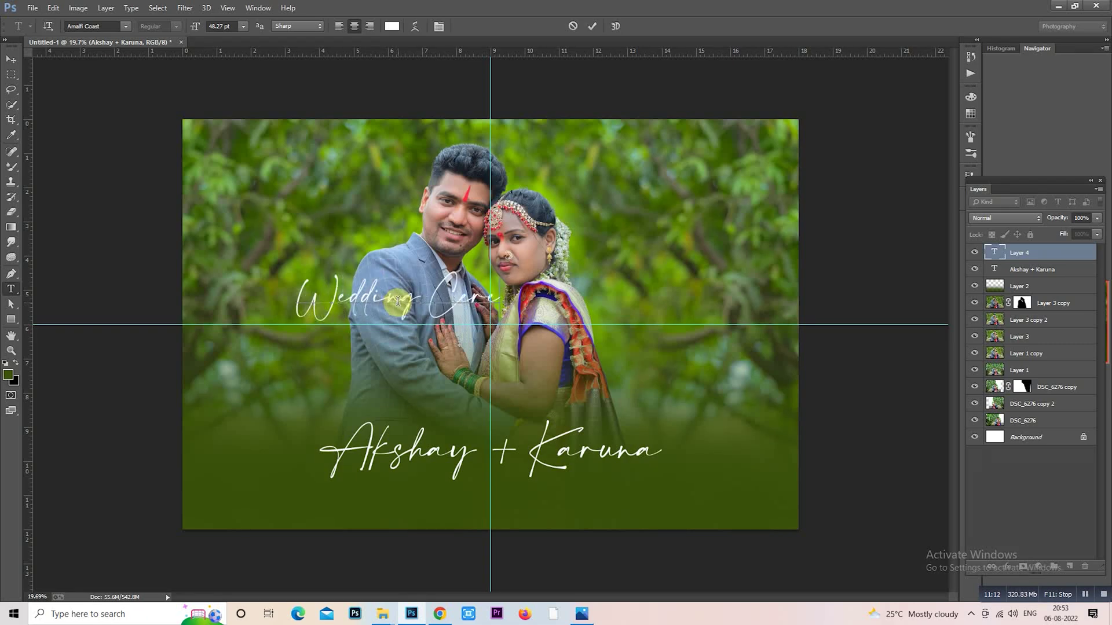
pyautogui.write('mony')
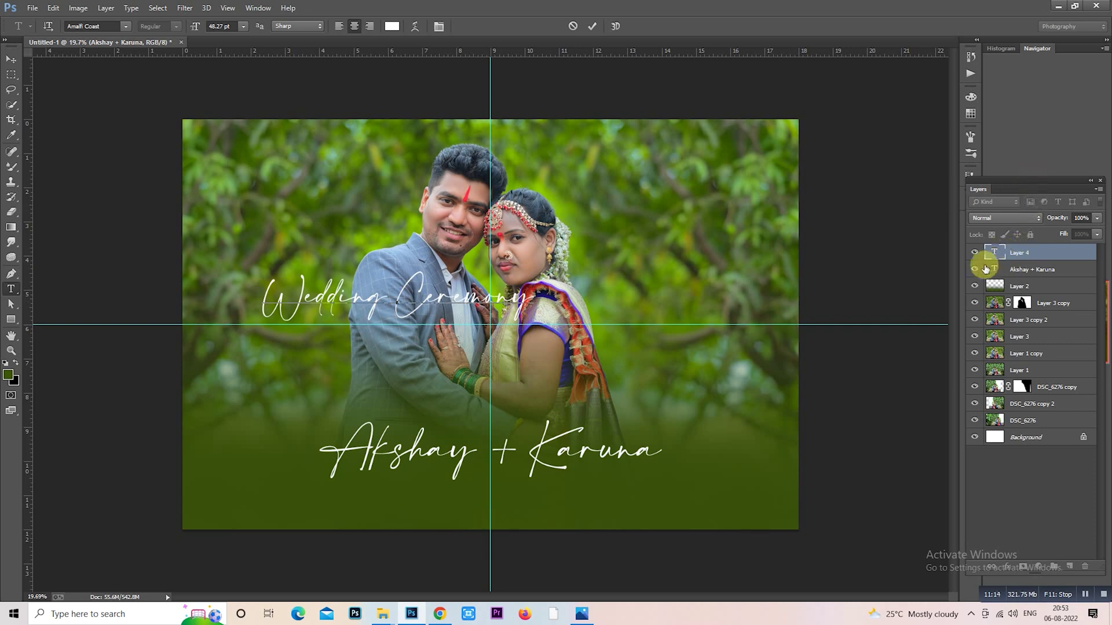
# - Change the "Wedding Ceremony" text to the Bell MT Regular font and reduce its size to roughly half
pyautogui.doubleClick(994, 253)
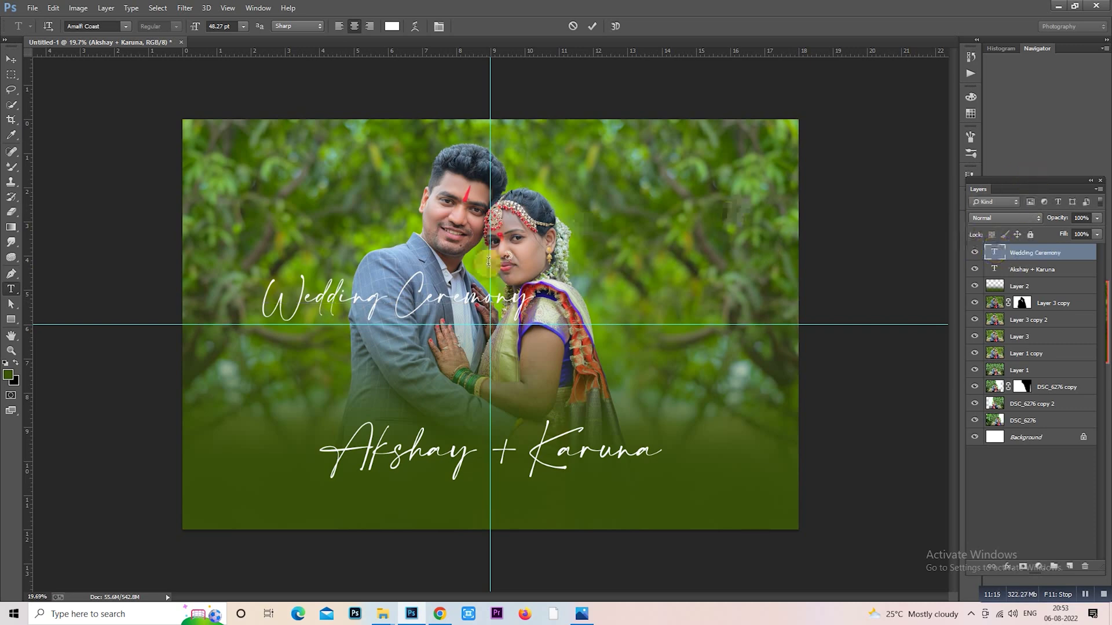
pyautogui.click(108, 26)
pyautogui.scroll(-5, 108, 26)
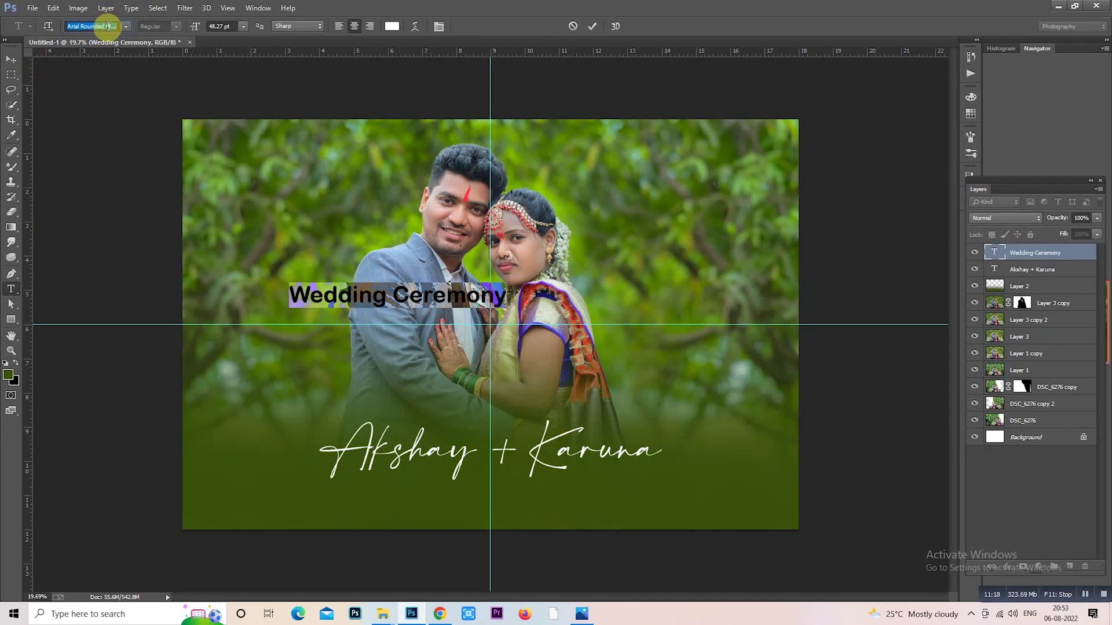
pyautogui.scroll(-4, 107, 26)
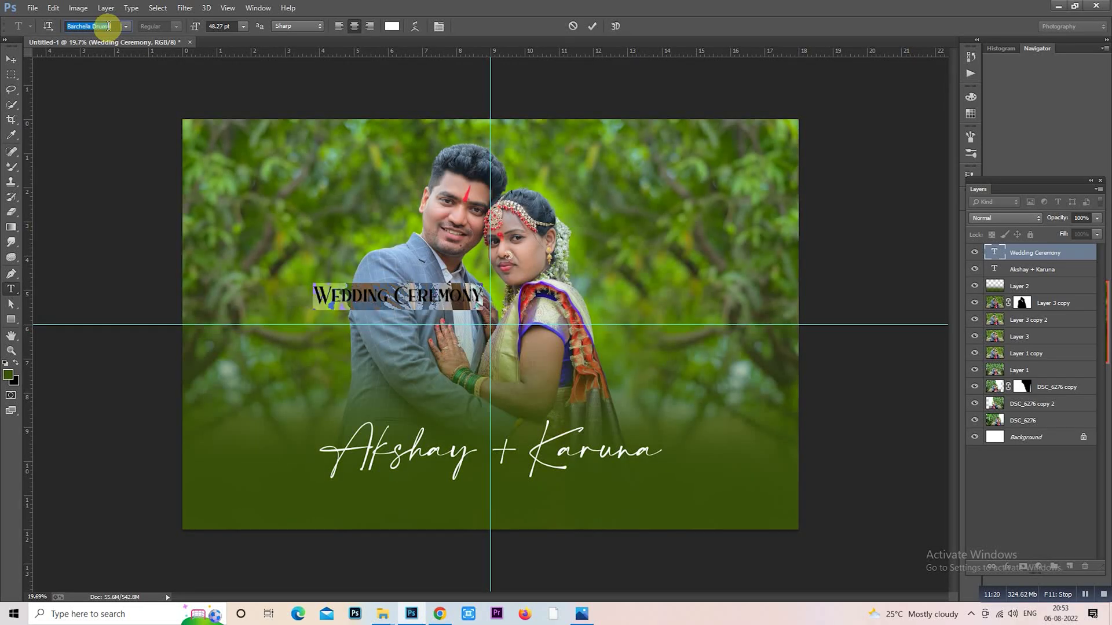
pyautogui.scroll(-4, 108, 26)
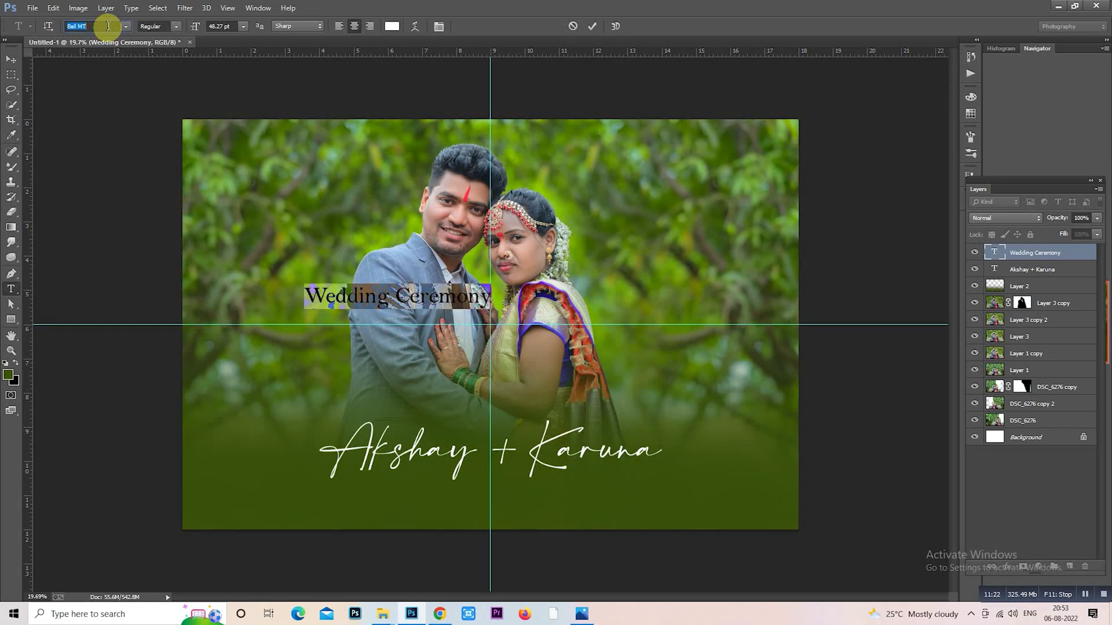
pyautogui.moveTo(203, 35); pyautogui.dragTo(190, 33)
pyautogui.click(11, 74)
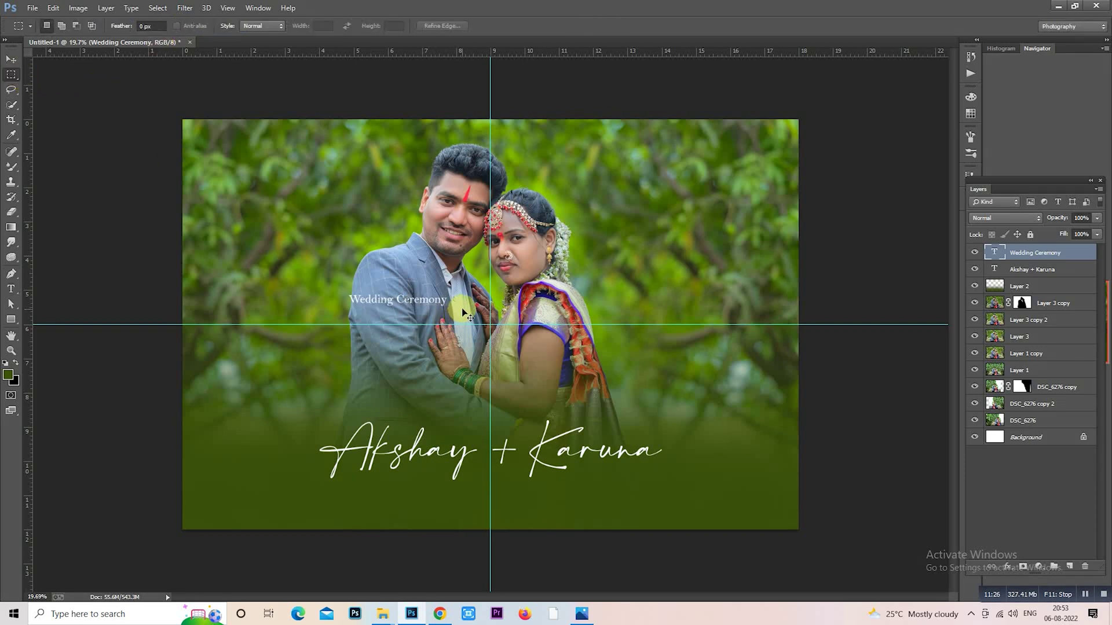
# - Move the "Wedding Ceremony" text below the couple's names and centre it on the vertical guide
pyautogui.moveTo(460, 310); pyautogui.dragTo(546, 511)
pyautogui.rightClick(486, 464)
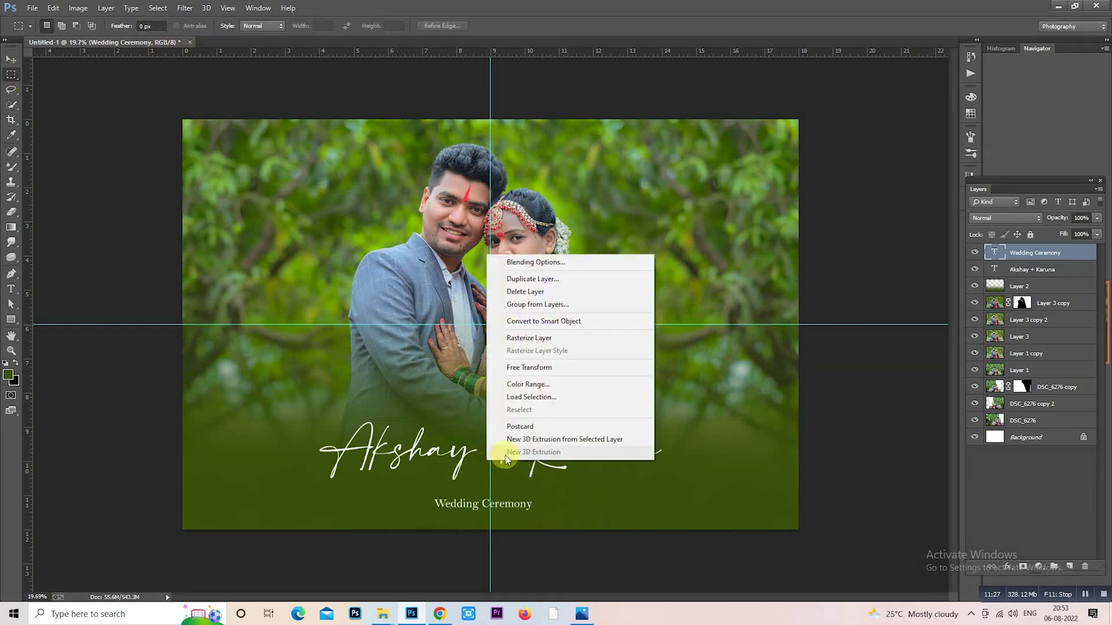
pyautogui.click(546, 373)
pyautogui.moveTo(518, 506); pyautogui.dragTo(517, 507)
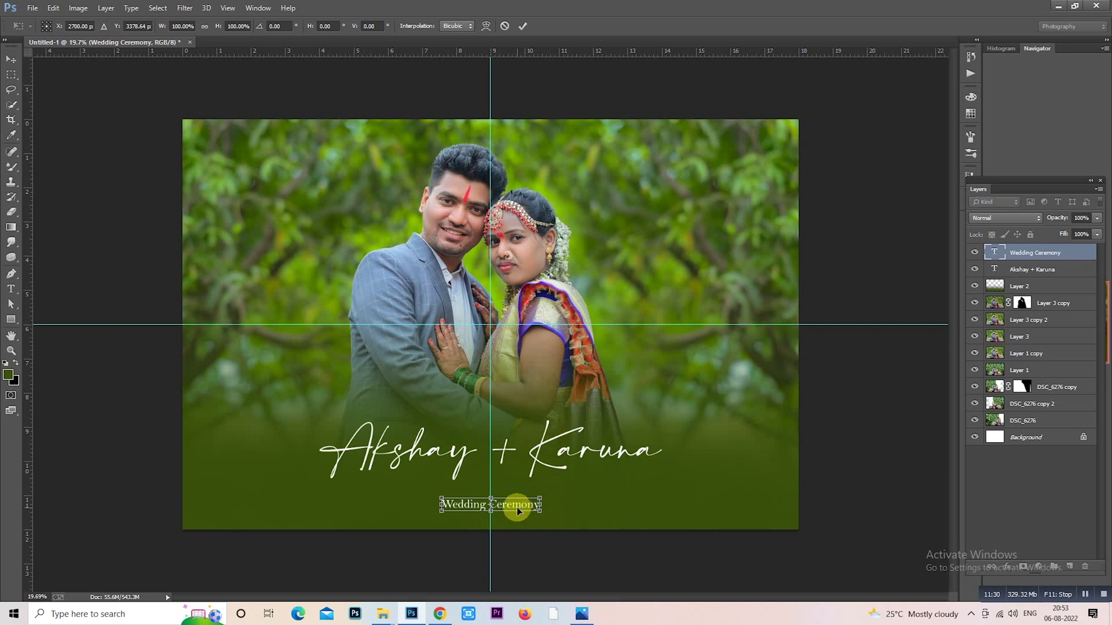
pyautogui.press('Return')
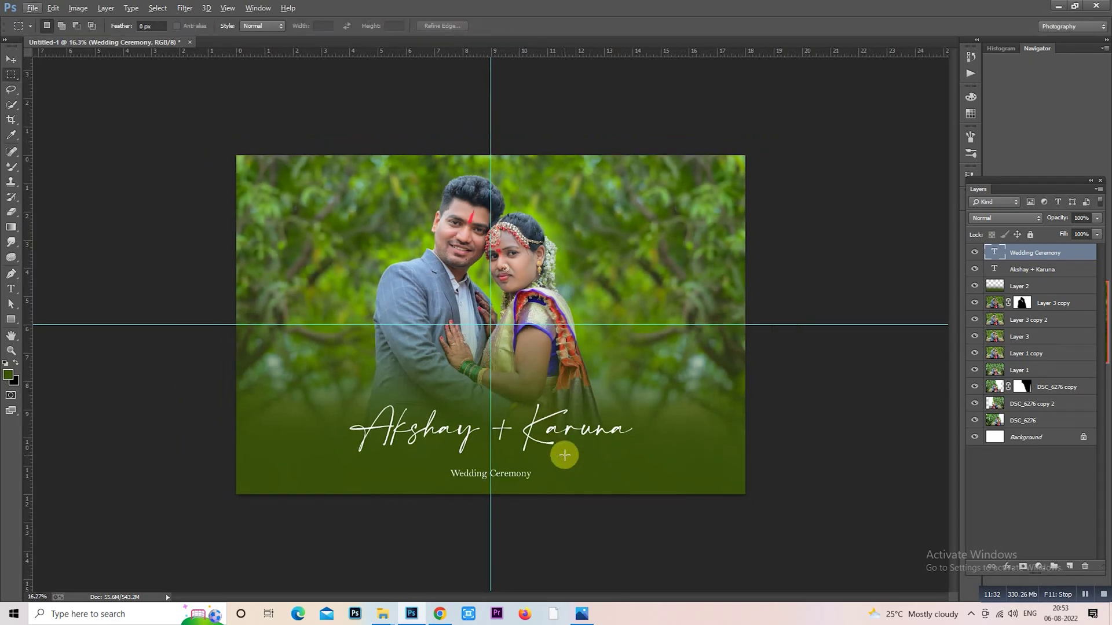
# - Examine the couple's retouched faces up close and the overall composition with its title text
pyautogui.scroll(1, 650, 406)
pyautogui.scroll(9, 538, 191)
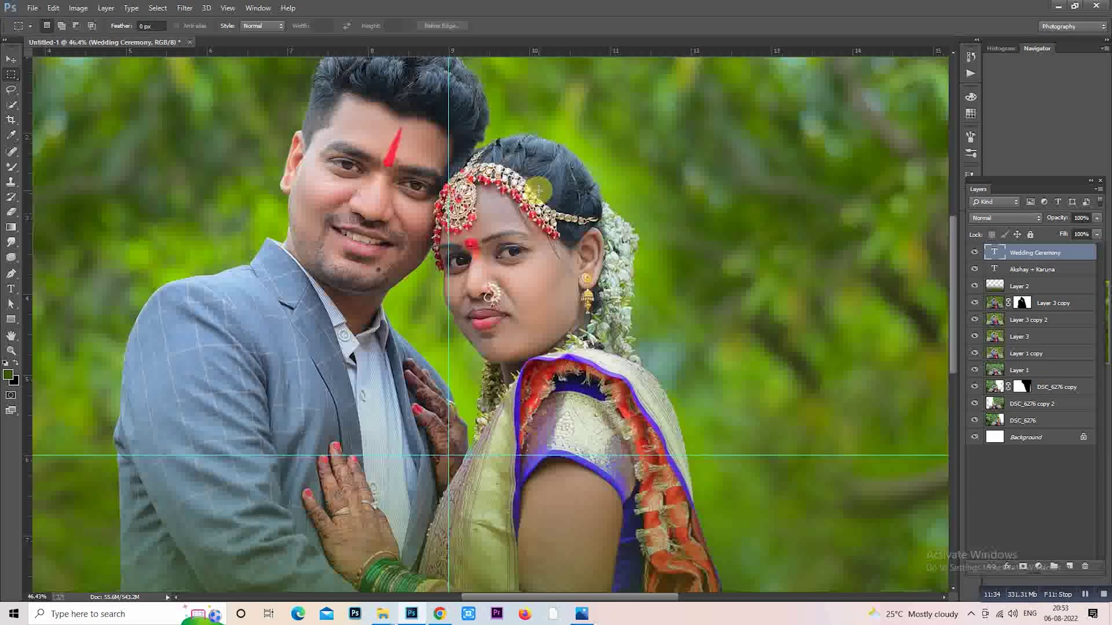
pyautogui.moveTo(538, 191); pyautogui.dragTo(610, 266)
pyautogui.scroll(2, 560, 287)
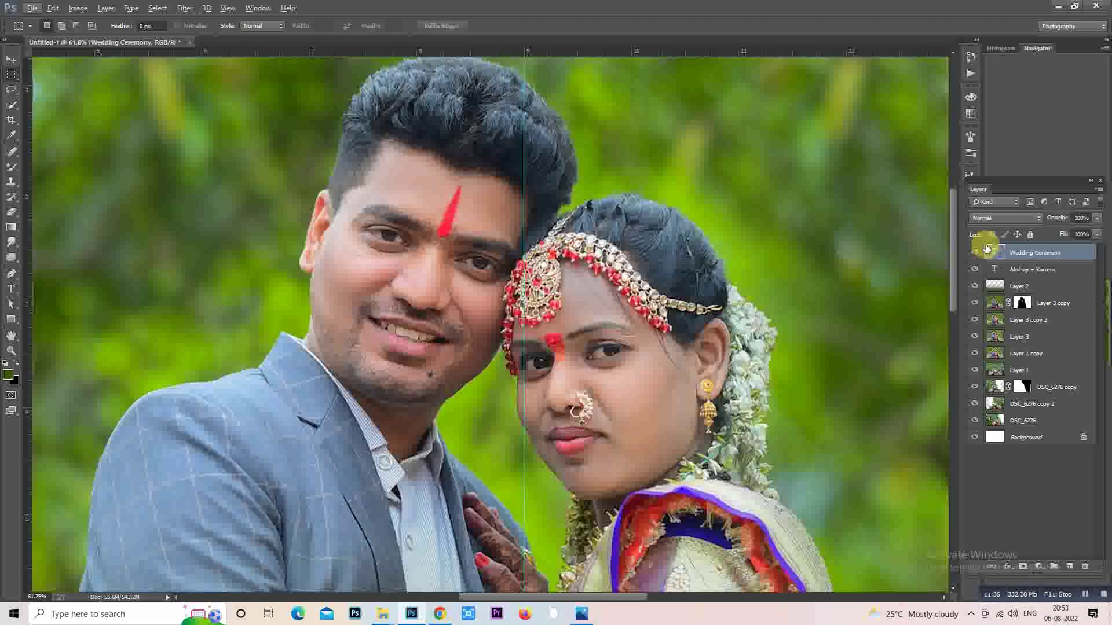
pyautogui.scroll(-12, 556, 295)
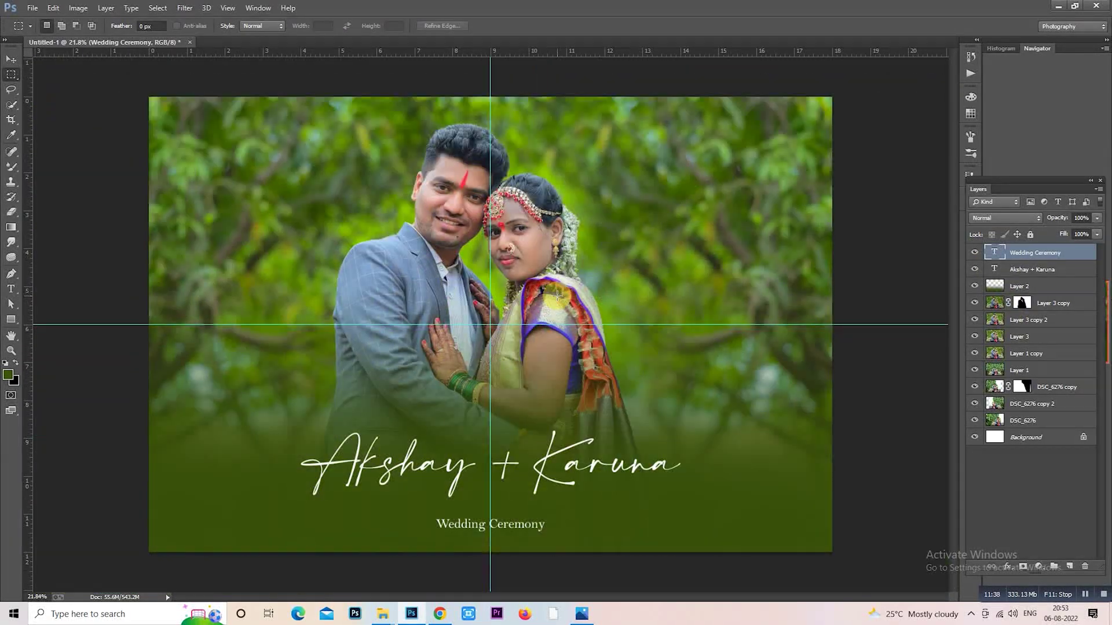
pyautogui.scroll(2, 556, 296)
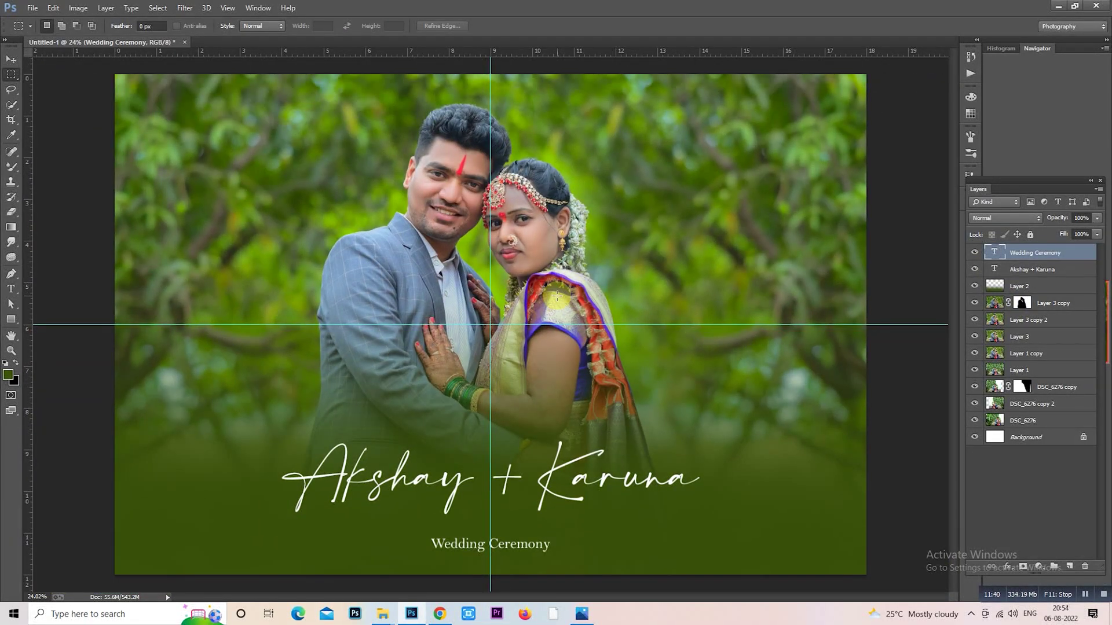
pyautogui.scroll(-2, 557, 296)
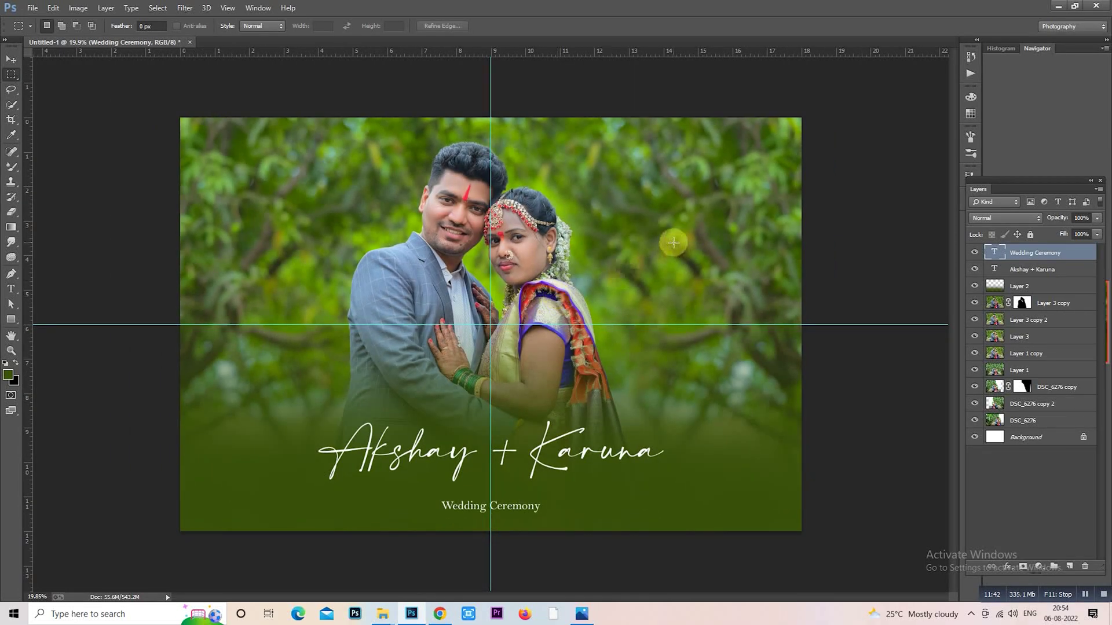
pyautogui.scroll(2, 673, 243)
pyautogui.scroll(-2, 673, 243)
pyautogui.scroll(1, 673, 243)
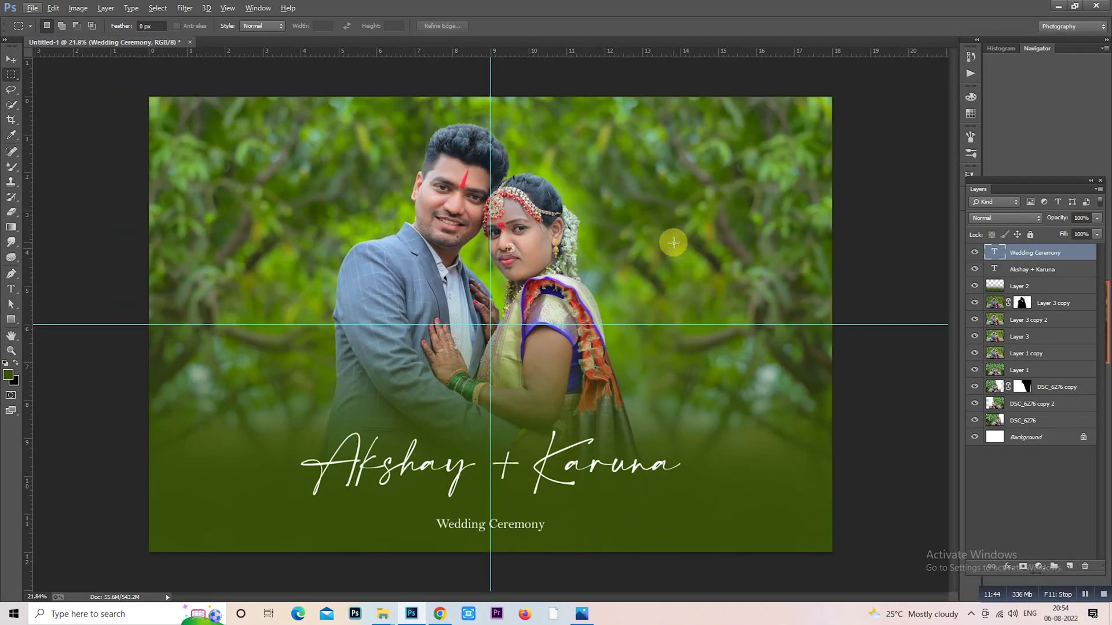